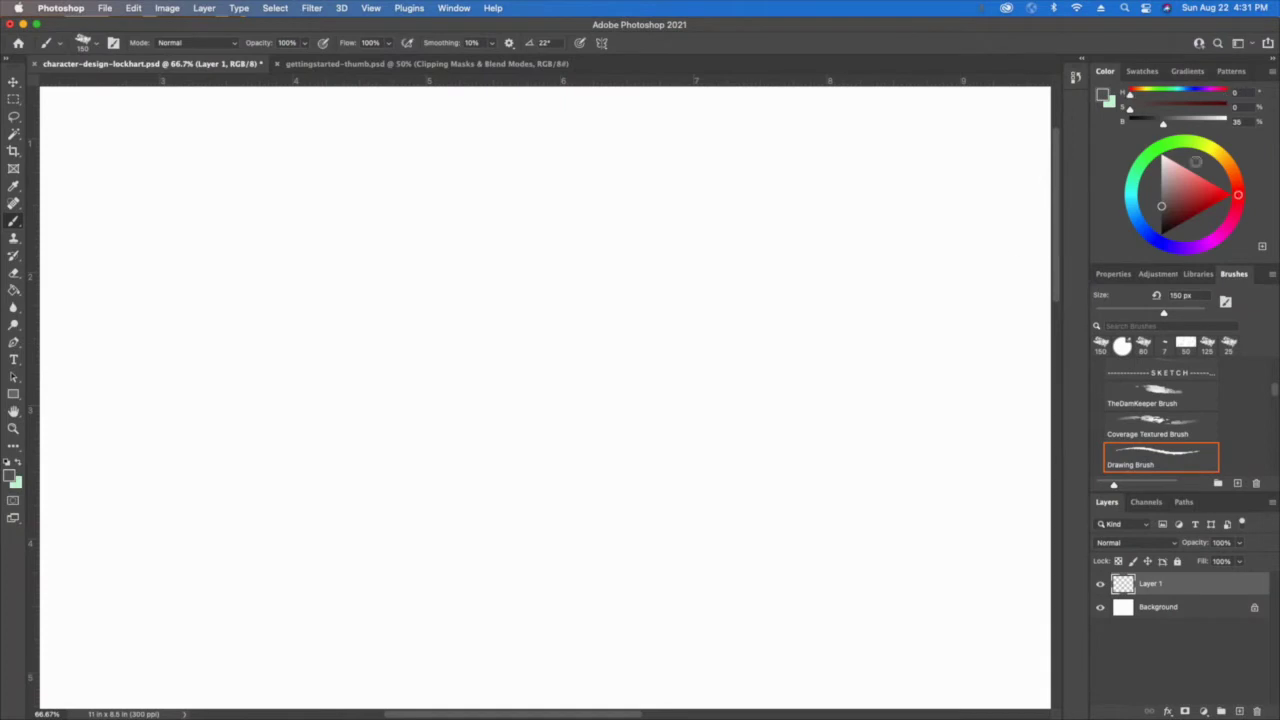
Paint a red dab near the top of the canvas, undoing a stray green dab below it
{"action": "mouse_move", "coordinate": [564, 181]}
{"action": "left_mouse_down"}
{"action": "mouse_move", "coordinate": [522, 205]}
{"action": "mouse_move", "coordinate": [497, 165]}
{"action": "mouse_move", "coordinate": [527, 195]}
{"action": "mouse_move", "coordinate": [572, 155]}
{"action": "mouse_move", "coordinate": [577, 215]}
{"action": "mouse_move", "coordinate": [514, 129]}
{"action": "left_mouse_up"}
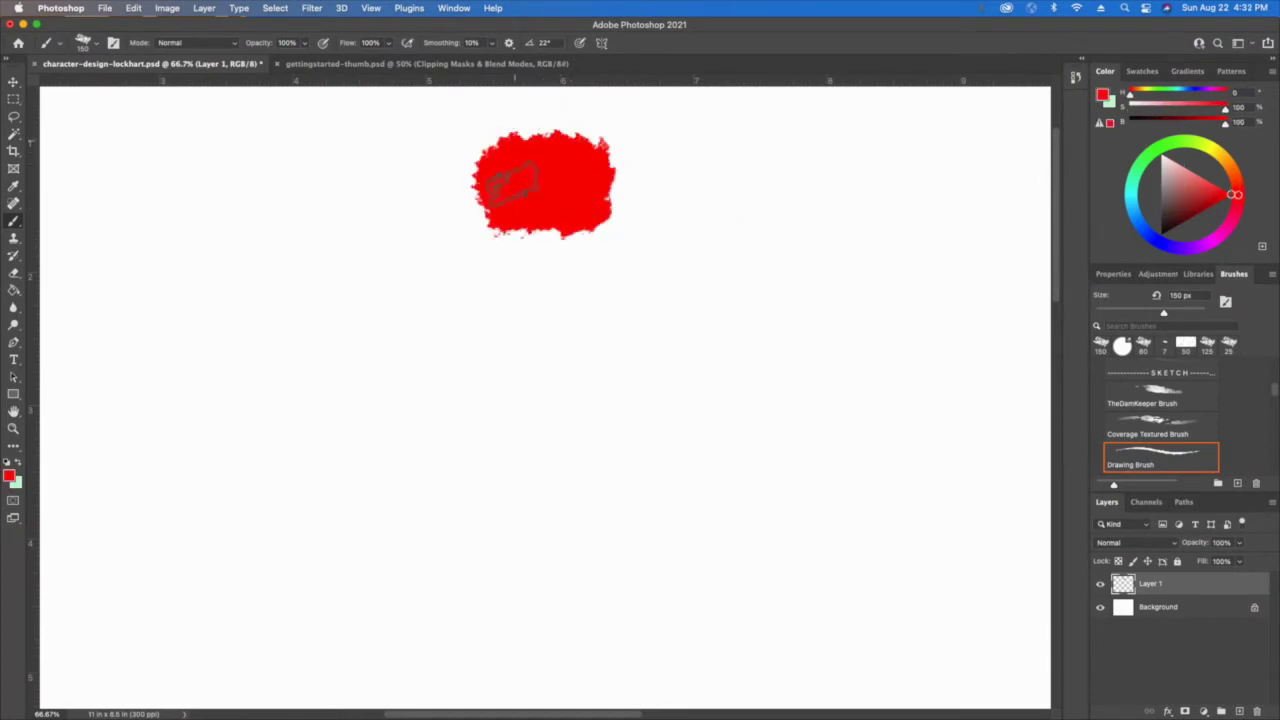
{"action": "left_click", "coordinate": [1153, 150]}
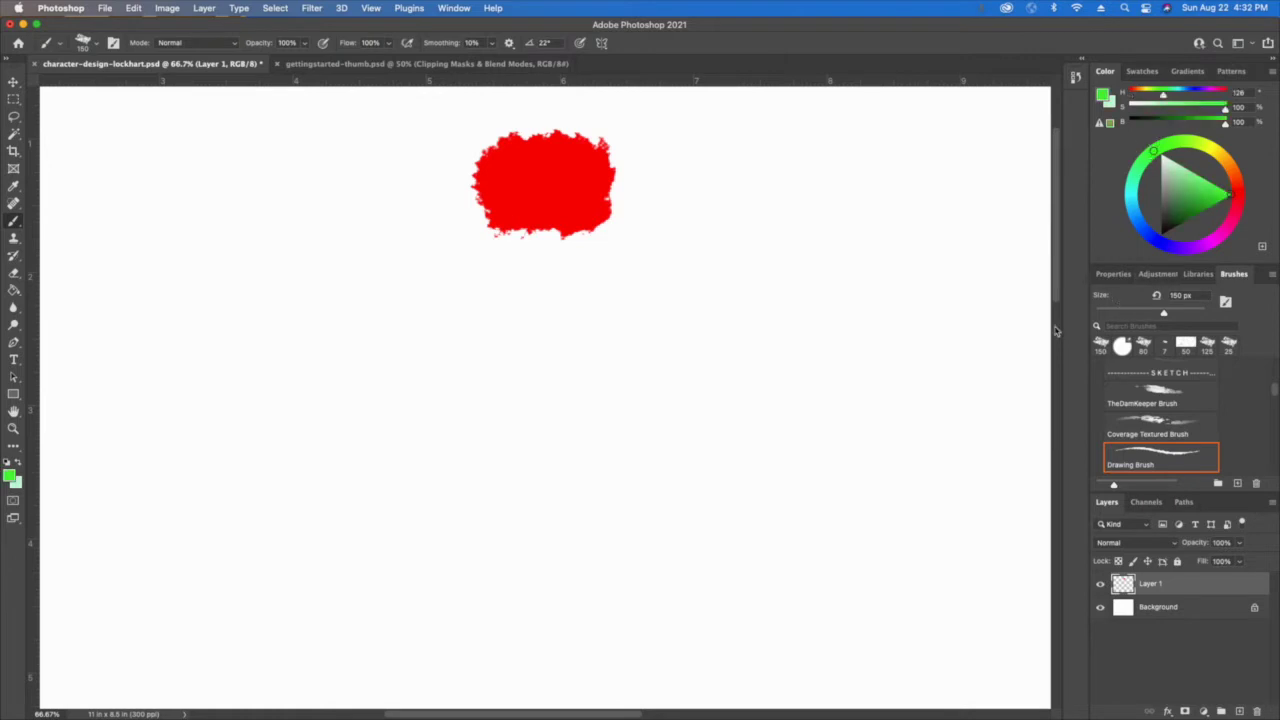
{"action": "mouse_move", "coordinate": [599, 568]}
{"action": "left_mouse_down"}
{"action": "mouse_move", "coordinate": [558, 615]}
{"action": "mouse_move", "coordinate": [505, 565]}
{"action": "mouse_move", "coordinate": [502, 610]}
{"action": "left_mouse_up"}
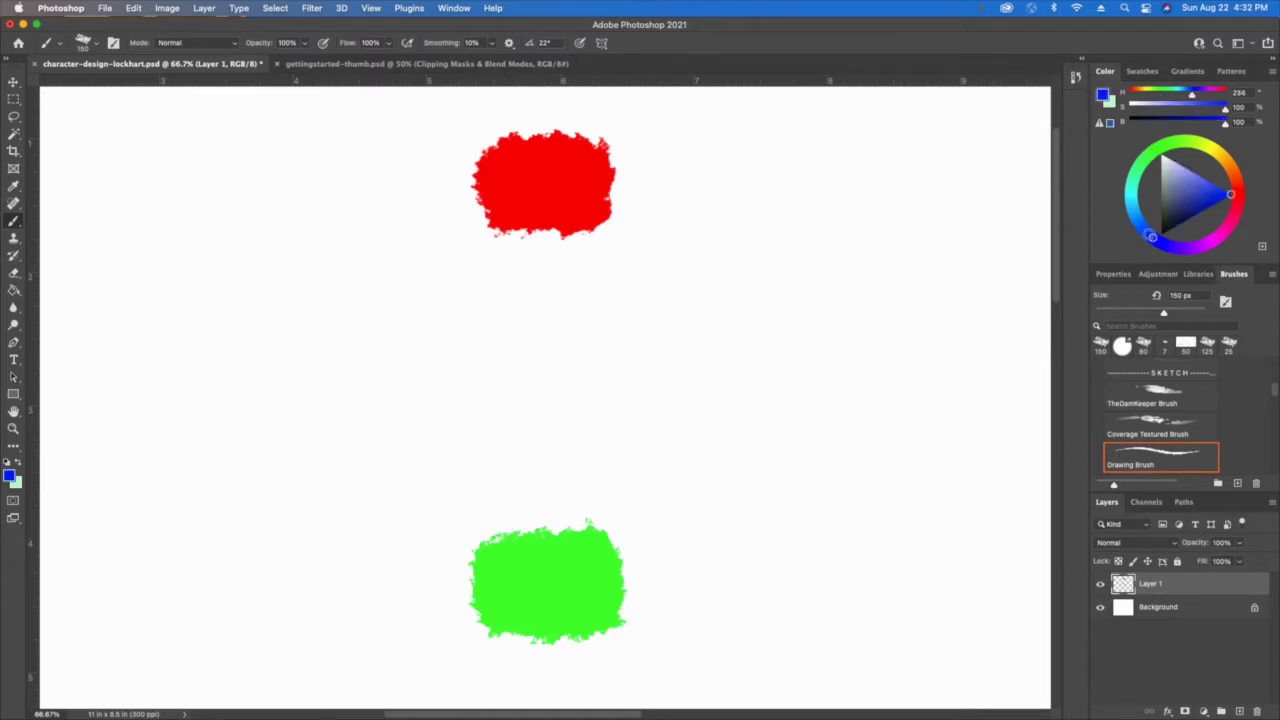
{"action": "key", "text": "super+z"}
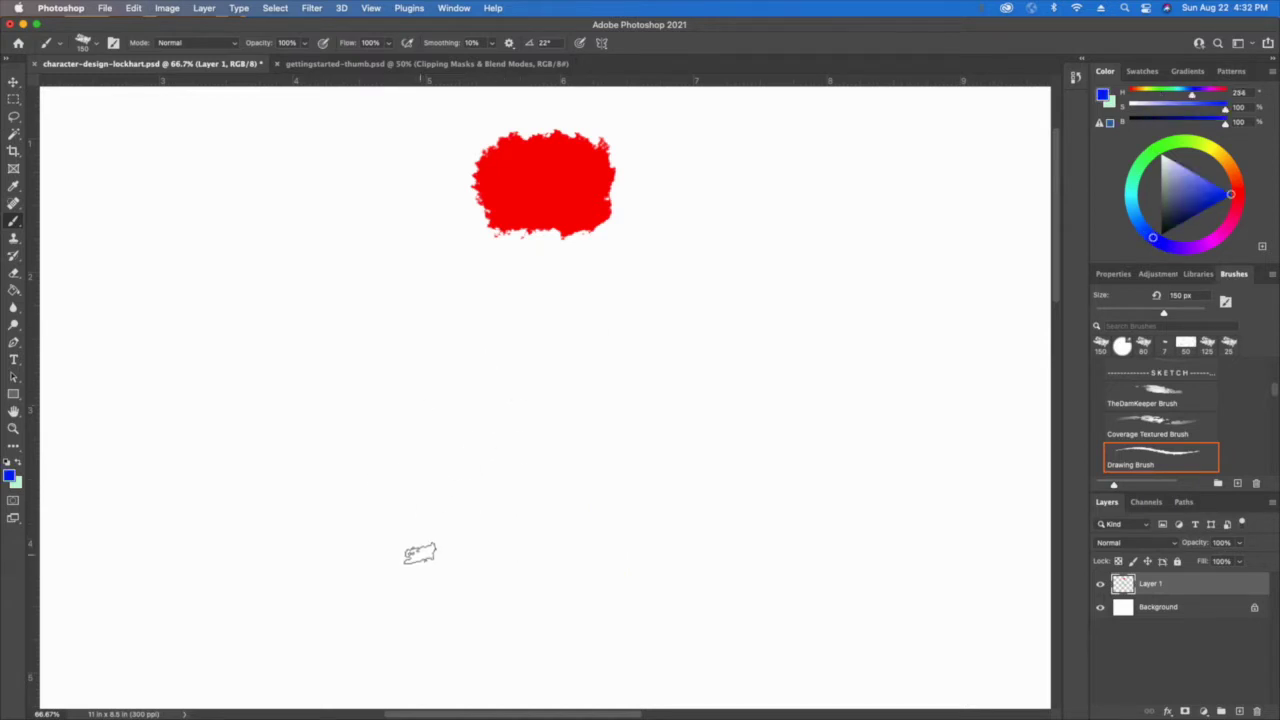
Paint a blue dab at lower left and a fully saturated yellow dab beside it, then set bright orange
{"action": "mouse_move", "coordinate": [477, 486]}
{"action": "left_mouse_down"}
{"action": "mouse_move", "coordinate": [462, 516]}
{"action": "mouse_move", "coordinate": [432, 521]}
{"action": "mouse_move", "coordinate": [394, 478]}
{"action": "mouse_move", "coordinate": [372, 517]}
{"action": "left_mouse_up"}
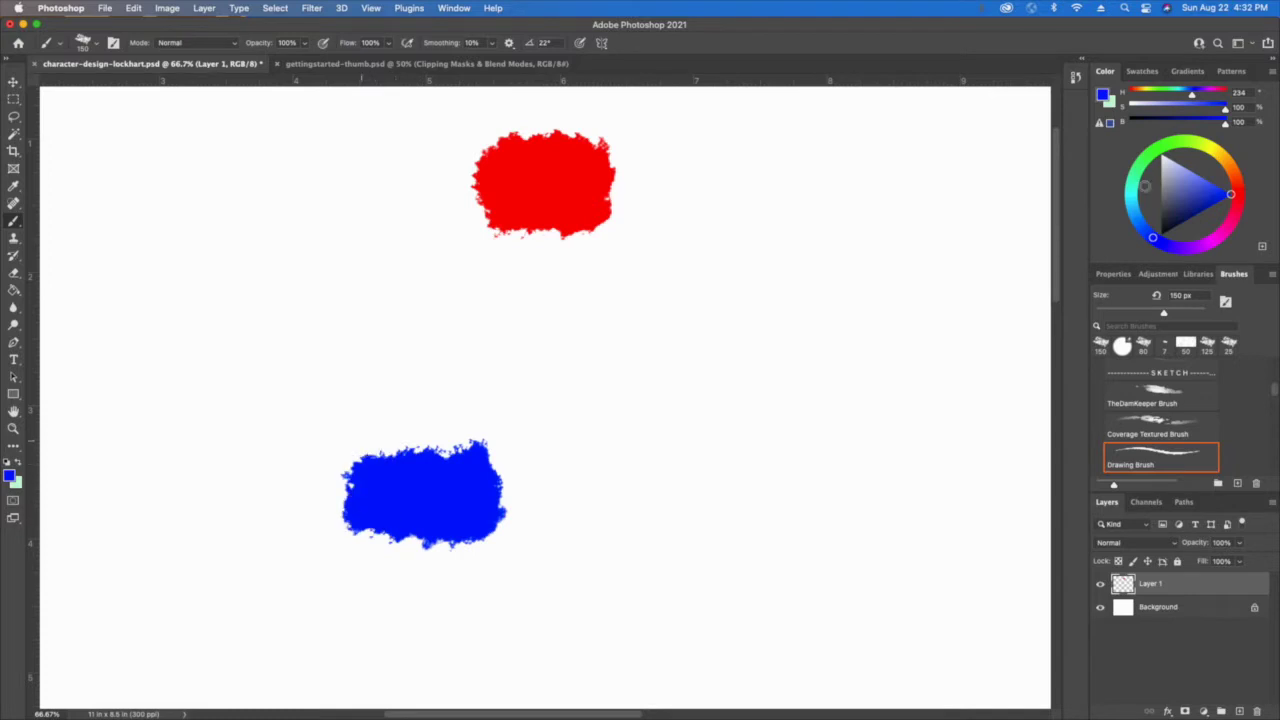
{"action": "left_click", "coordinate": [1209, 151]}
{"action": "left_click", "coordinate": [1235, 193]}
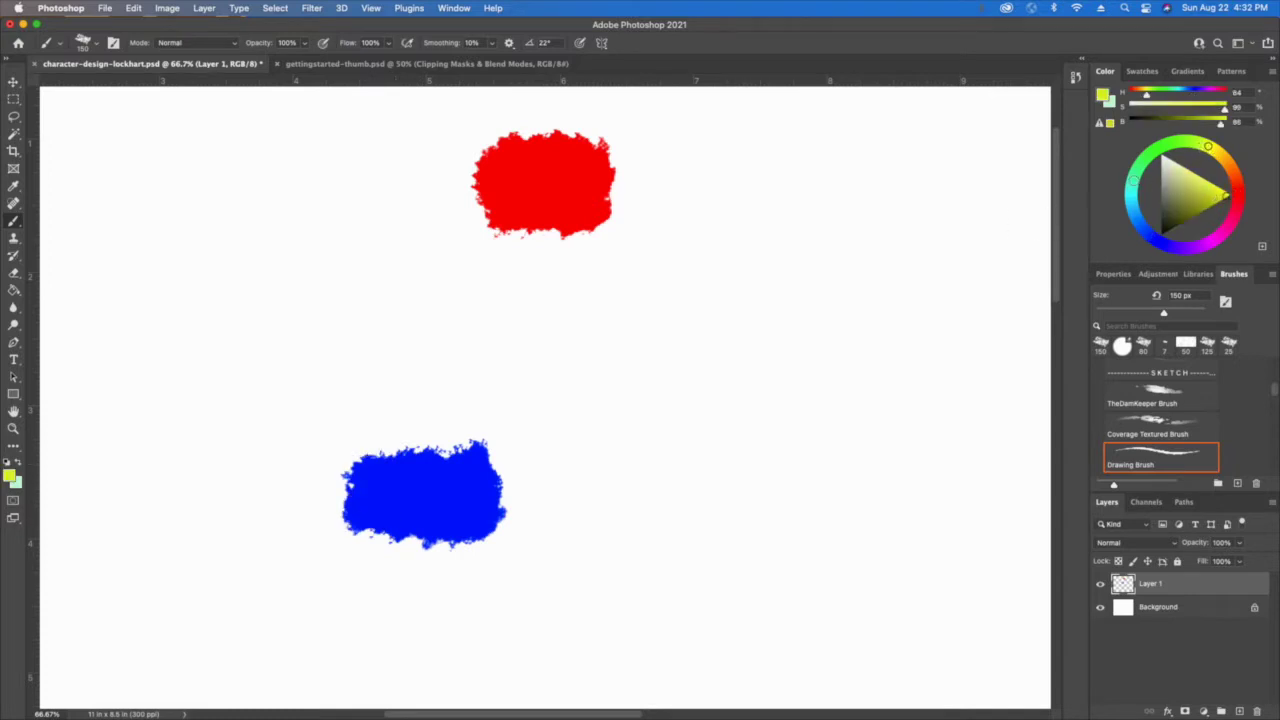
{"action": "mouse_move", "coordinate": [725, 495]}
{"action": "left_mouse_down"}
{"action": "mouse_move", "coordinate": [710, 455]}
{"action": "mouse_move", "coordinate": [790, 500]}
{"action": "mouse_move", "coordinate": [822, 450]}
{"action": "left_mouse_up"}
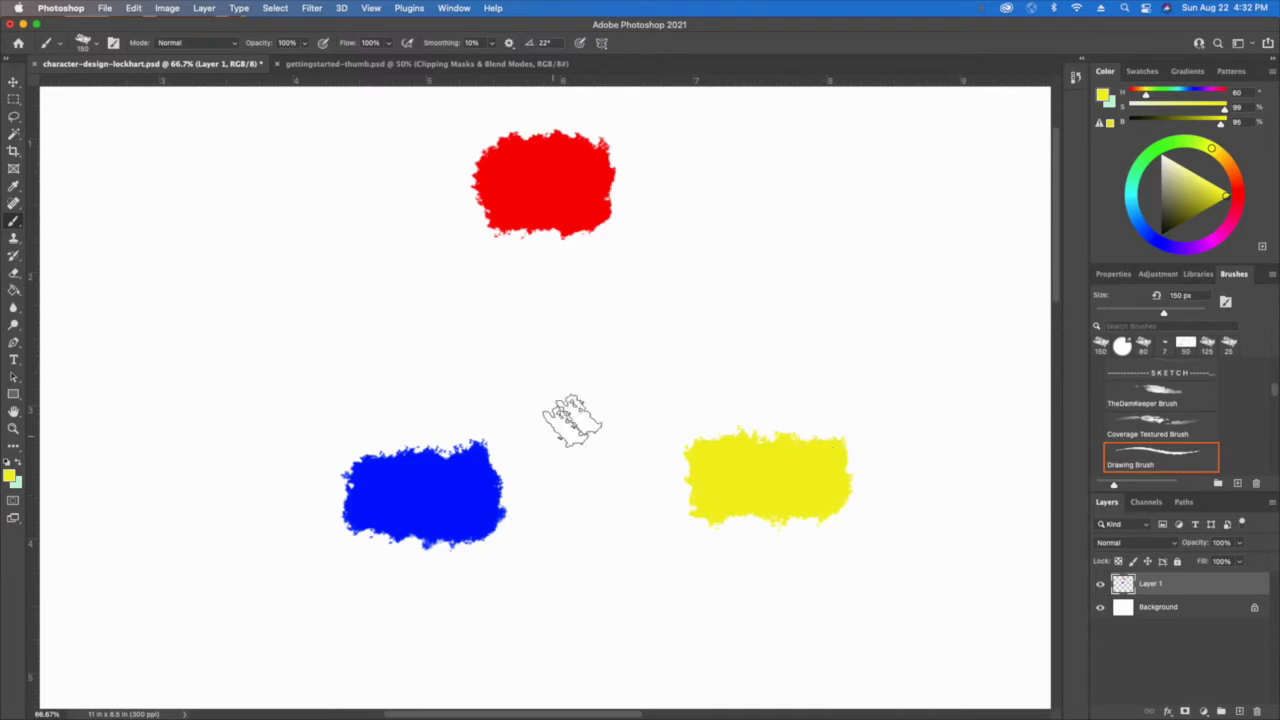
{"action": "left_click", "coordinate": [1229, 159]}
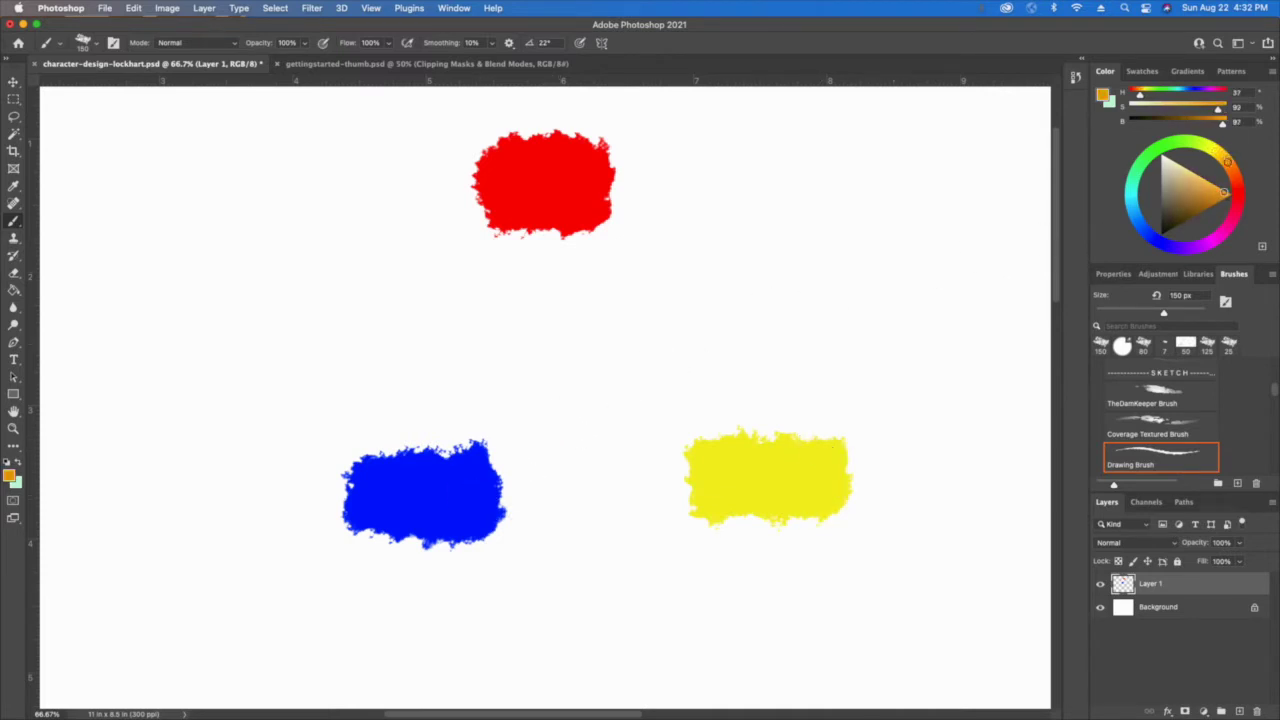
{"action": "left_click", "coordinate": [1227, 189]}
Paint an orange dab between red and yellow, a green dab at the bottom, and magenta above blue
{"action": "mouse_move", "coordinate": [704, 262]}
{"action": "left_mouse_down"}
{"action": "mouse_move", "coordinate": [703, 300]}
{"action": "mouse_move", "coordinate": [721, 312]}
{"action": "mouse_move", "coordinate": [763, 272]}
{"action": "mouse_move", "coordinate": [797, 315]}
{"action": "left_mouse_up"}
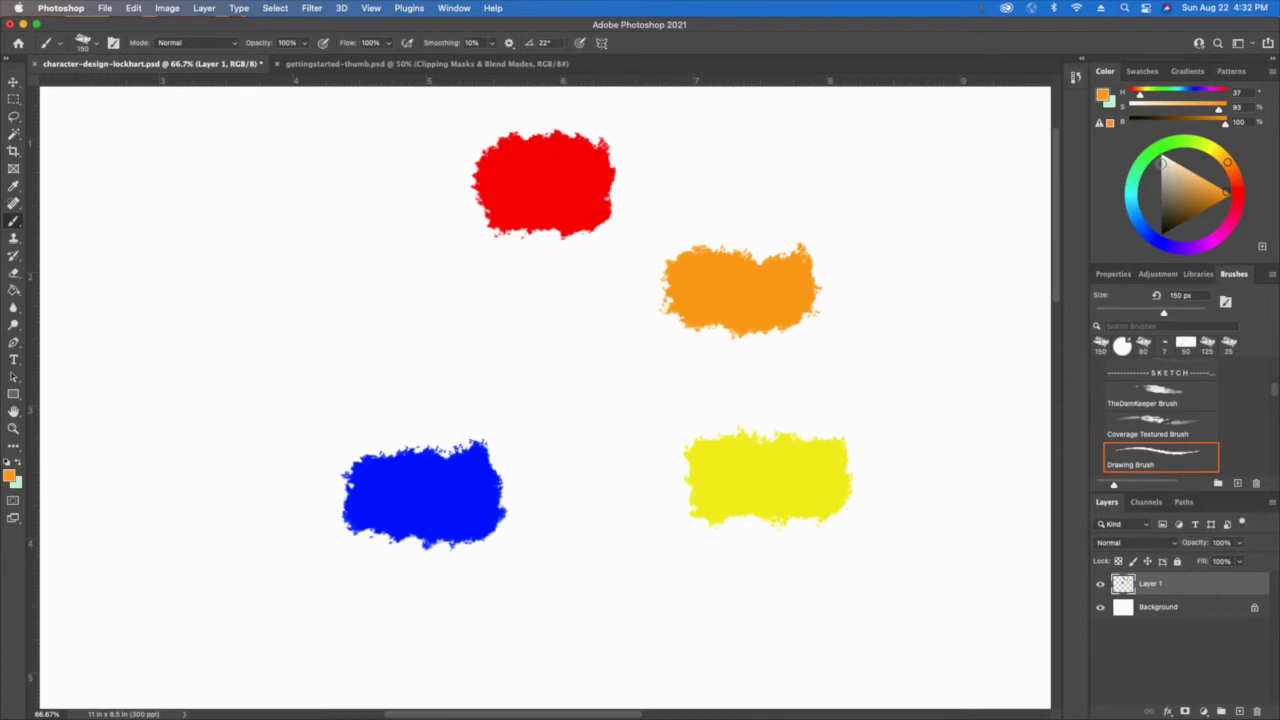
{"action": "left_click", "coordinate": [1210, 241]}
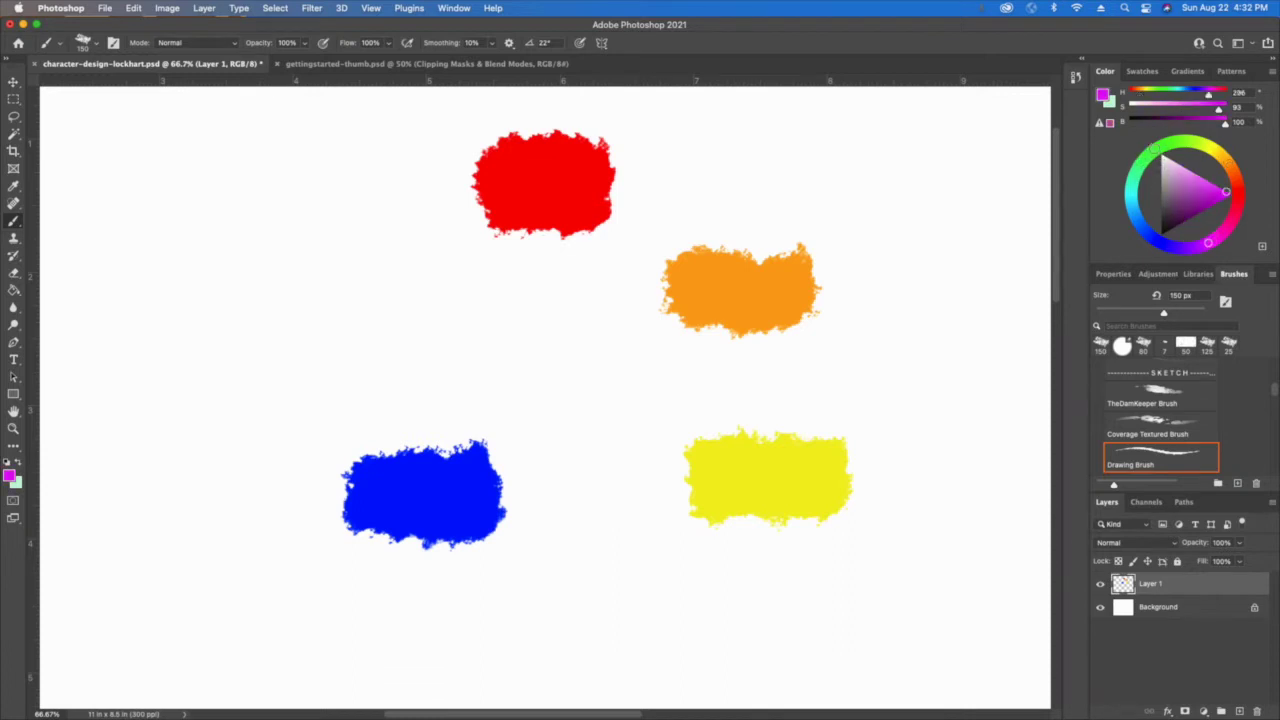
{"action": "left_click", "coordinate": [1158, 148]}
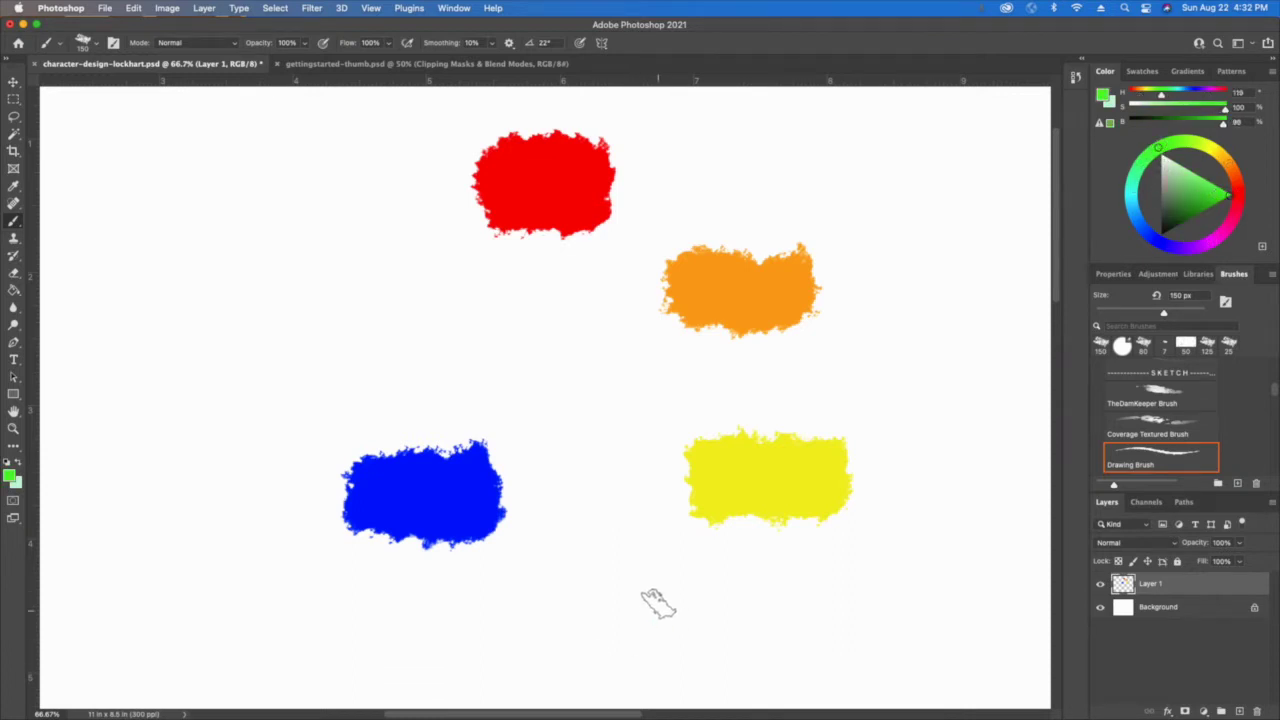
{"action": "left_click_drag", "start_coordinate": [655, 606], "coordinate": [553, 614]}
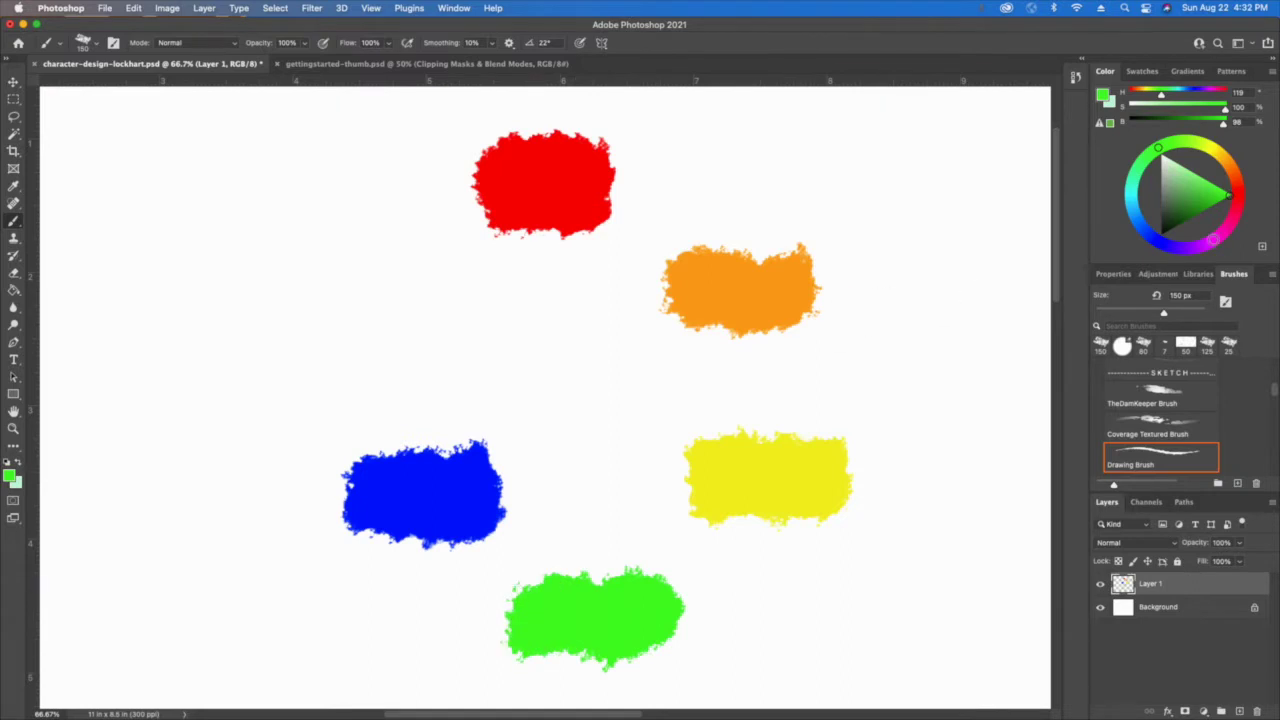
{"action": "left_click", "coordinate": [1213, 239]}
{"action": "mouse_move", "coordinate": [440, 318]}
{"action": "left_mouse_down"}
{"action": "mouse_move", "coordinate": [394, 288]}
{"action": "mouse_move", "coordinate": [389, 350]}
{"action": "mouse_move", "coordinate": [341, 285]}
{"action": "mouse_move", "coordinate": [359, 298]}
{"action": "mouse_move", "coordinate": [359, 322]}
{"action": "mouse_move", "coordinate": [347, 305]}
{"action": "mouse_move", "coordinate": [374, 297]}
{"action": "mouse_move", "coordinate": [431, 335]}
{"action": "mouse_move", "coordinate": [458, 292]}
{"action": "left_mouse_up"}
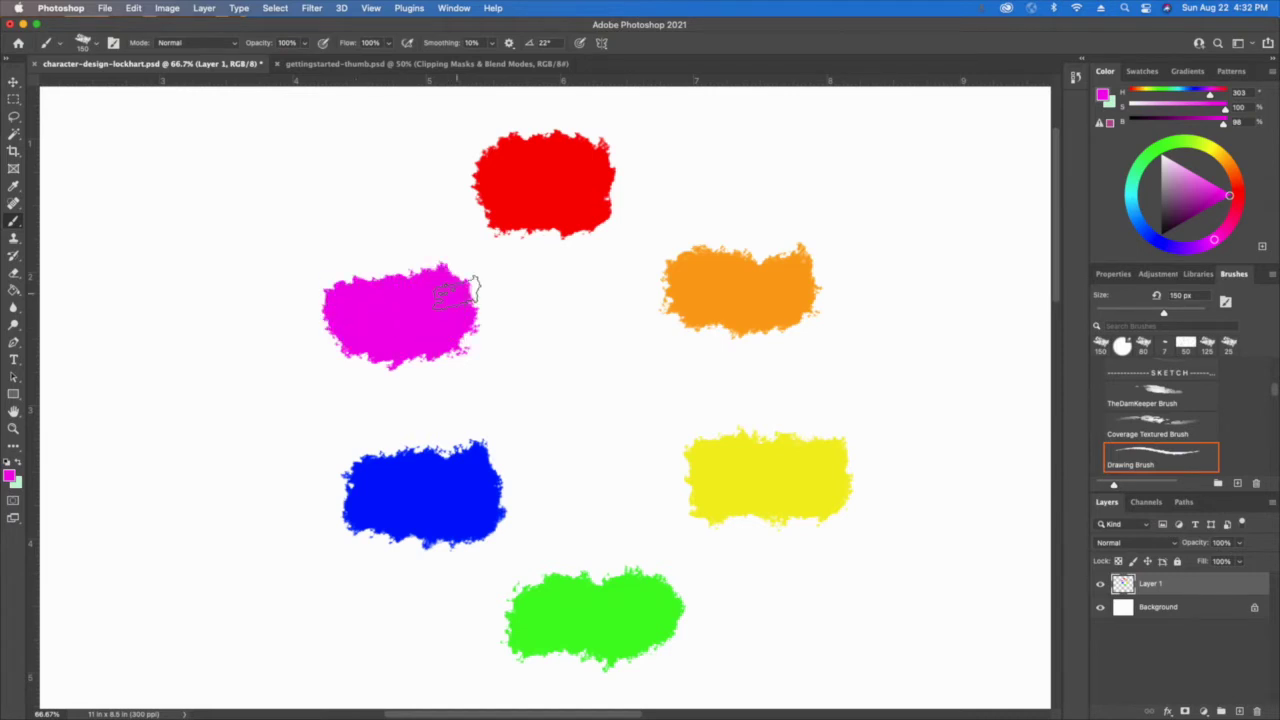
Mix a bright, saturated purple on the Color panel triangle
{"action": "left_click", "coordinate": [1161, 234]}
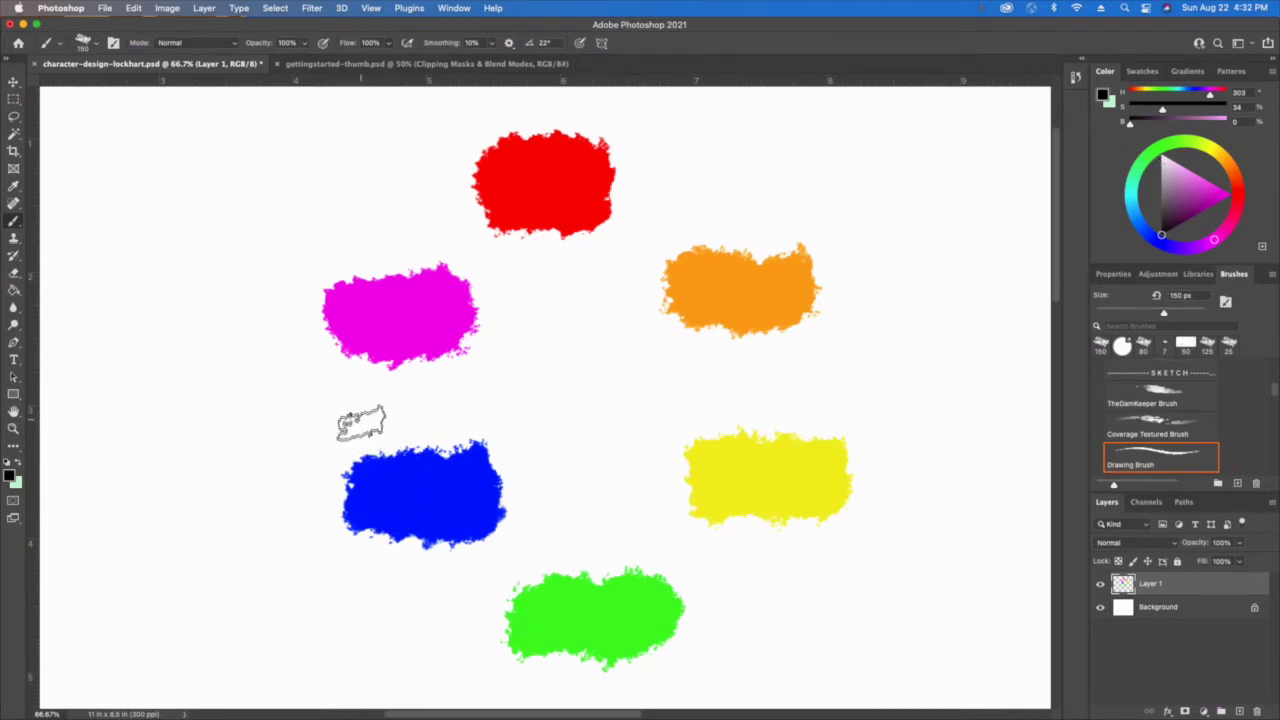
{"action": "left_click", "coordinate": [1190, 247]}
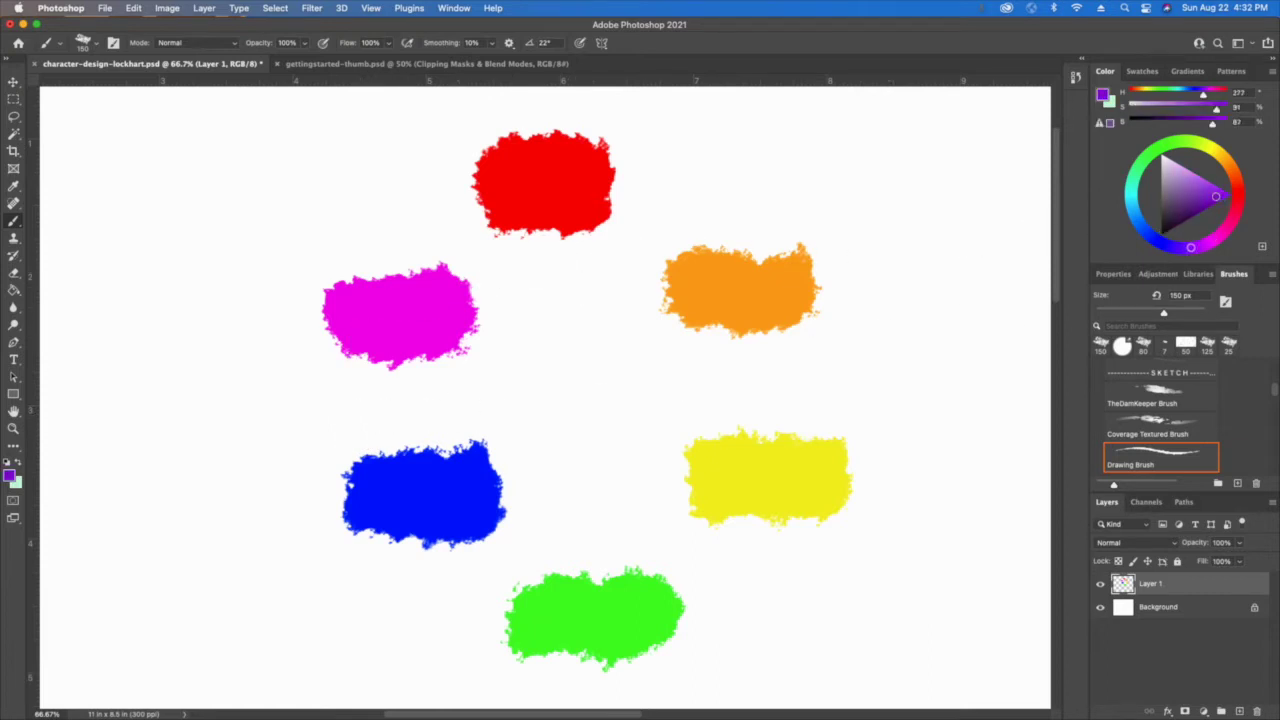
{"action": "left_click", "coordinate": [1222, 190]}
Paint purple, pink and orange-red dabs into the gaps between their neighbouring colours
{"action": "mouse_move", "coordinate": [389, 409]}
{"action": "left_mouse_down"}
{"action": "mouse_move", "coordinate": [336, 412]}
{"action": "mouse_move", "coordinate": [312, 386]}
{"action": "mouse_move", "coordinate": [338, 422]}
{"action": "mouse_move", "coordinate": [390, 392]}
{"action": "mouse_move", "coordinate": [422, 414]}
{"action": "mouse_move", "coordinate": [420, 378]}
{"action": "left_mouse_up"}
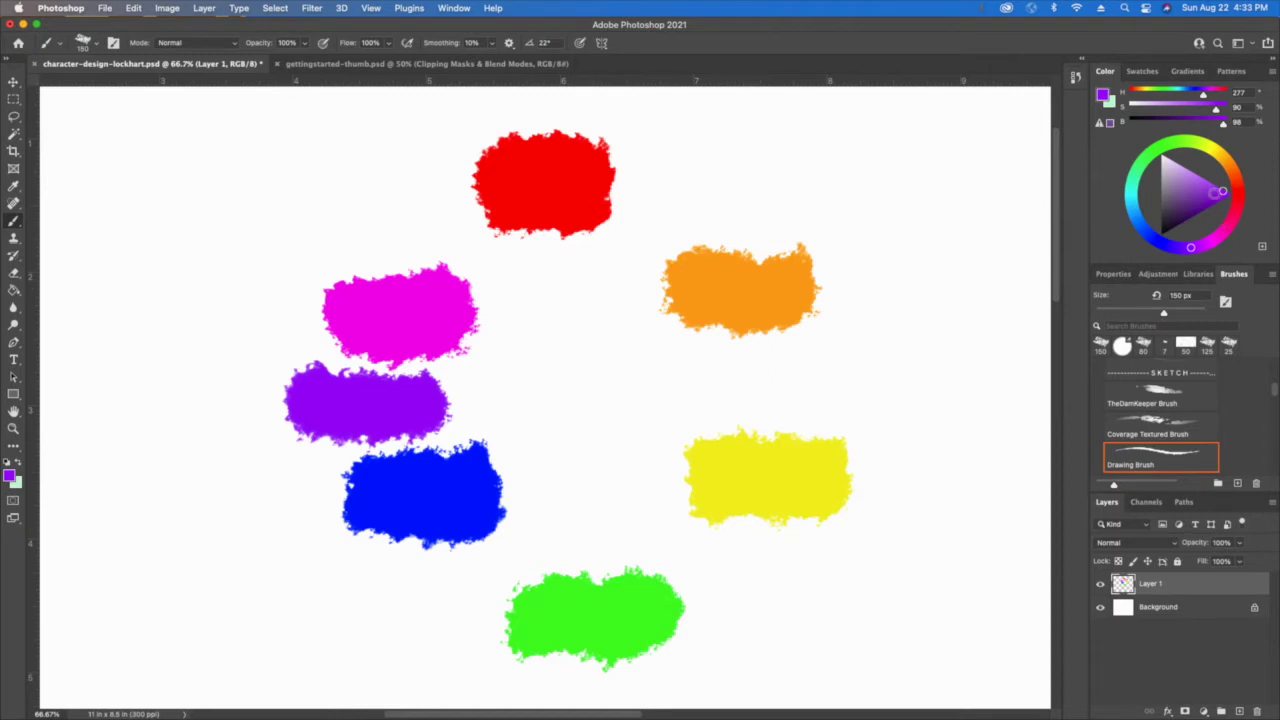
{"action": "left_click", "coordinate": [1228, 226]}
{"action": "mouse_move", "coordinate": [471, 251]}
{"action": "left_mouse_down"}
{"action": "mouse_move", "coordinate": [485, 245]}
{"action": "mouse_move", "coordinate": [393, 223]}
{"action": "left_mouse_up"}
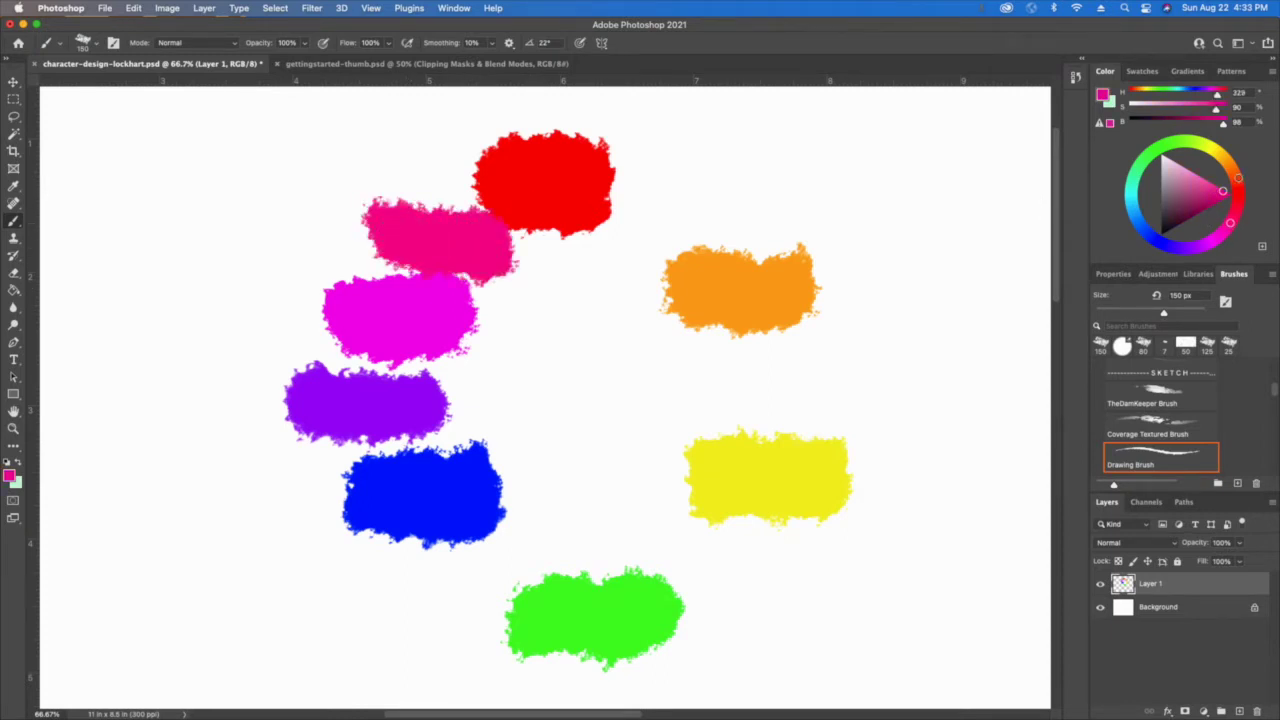
{"action": "left_click", "coordinate": [1237, 178]}
{"action": "mouse_move", "coordinate": [686, 223]}
{"action": "left_mouse_down"}
{"action": "mouse_move", "coordinate": [710, 212]}
{"action": "mouse_move", "coordinate": [635, 190]}
{"action": "left_mouse_up"}
Paint yellow-orange, yellow-green and cyan dabs into the remaining gaps, then adjust the colour's hue and saturation
{"action": "left_click", "coordinate": [1225, 158]}
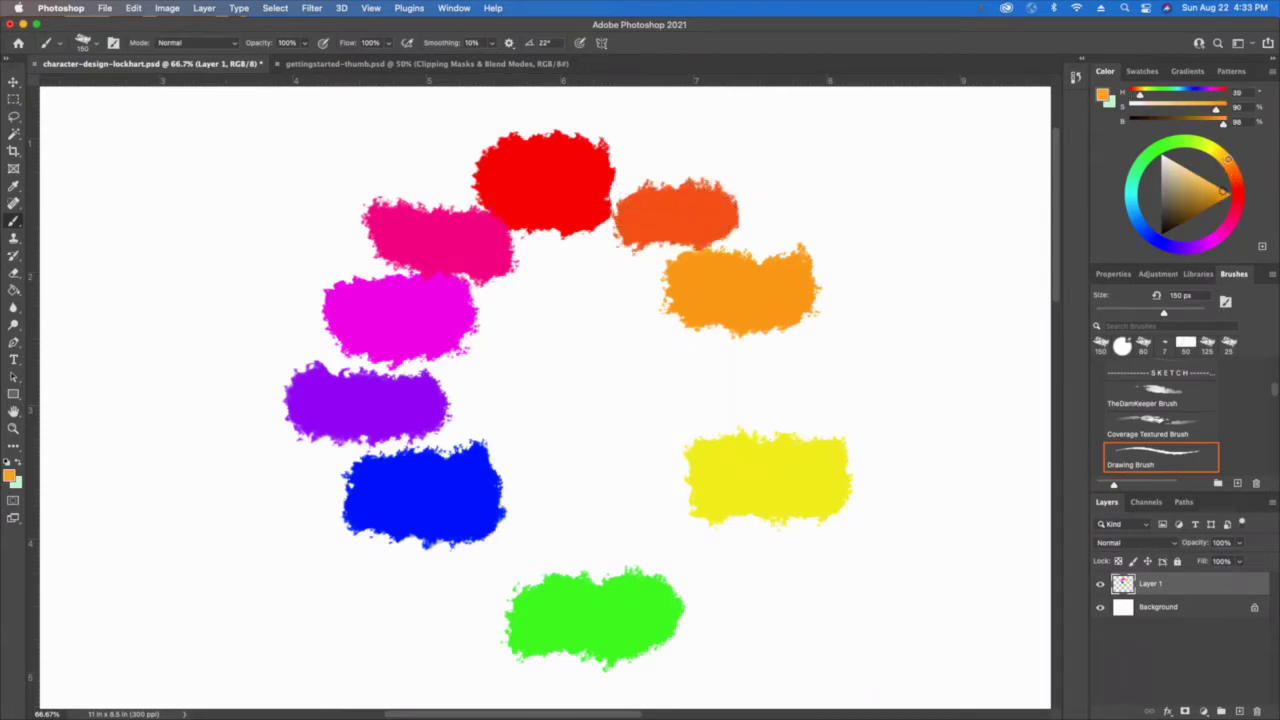
{"action": "mouse_move", "coordinate": [792, 378]}
{"action": "left_mouse_down"}
{"action": "mouse_move", "coordinate": [760, 402]}
{"action": "mouse_move", "coordinate": [728, 380]}
{"action": "left_mouse_up"}
{"action": "mouse_move", "coordinate": [815, 398]}
{"action": "left_mouse_down"}
{"action": "mouse_move", "coordinate": [795, 354]}
{"action": "mouse_move", "coordinate": [778, 375]}
{"action": "mouse_move", "coordinate": [715, 360]}
{"action": "left_mouse_up"}
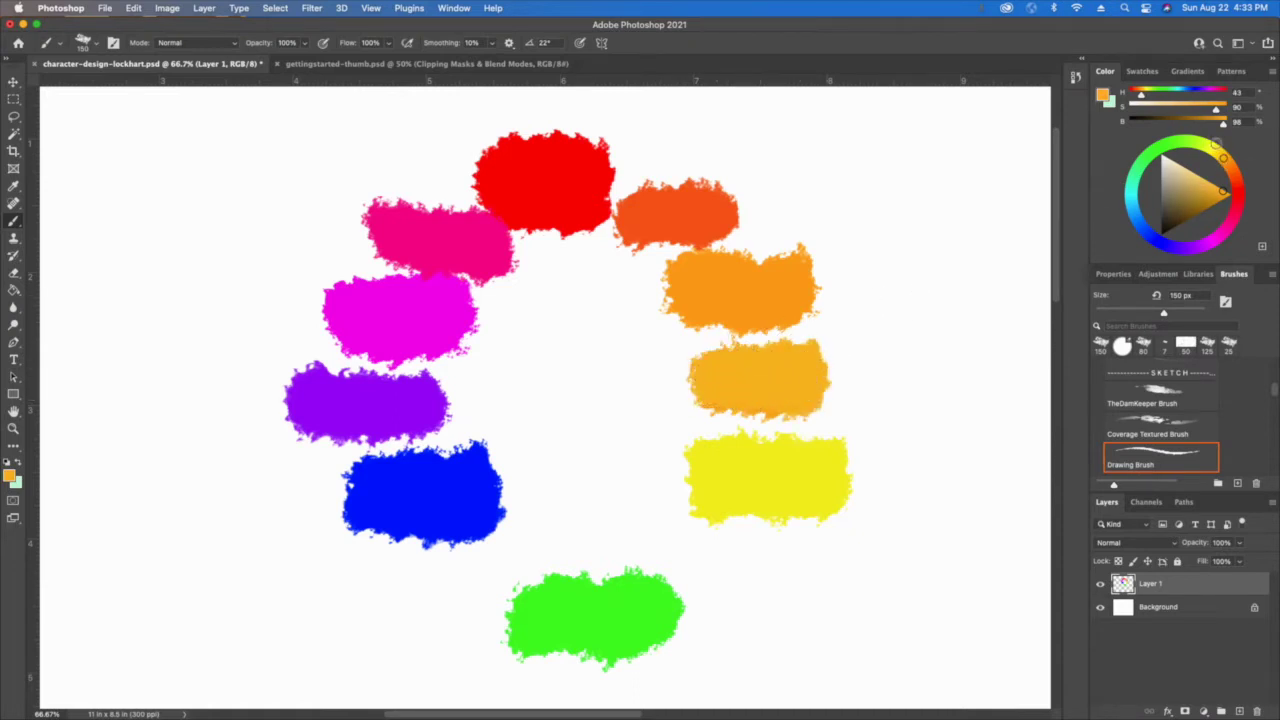
{"action": "left_click", "coordinate": [1205, 144]}
{"action": "mouse_move", "coordinate": [734, 543]}
{"action": "left_mouse_down"}
{"action": "mouse_move", "coordinate": [694, 563]}
{"action": "mouse_move", "coordinate": [645, 547]}
{"action": "left_mouse_up"}
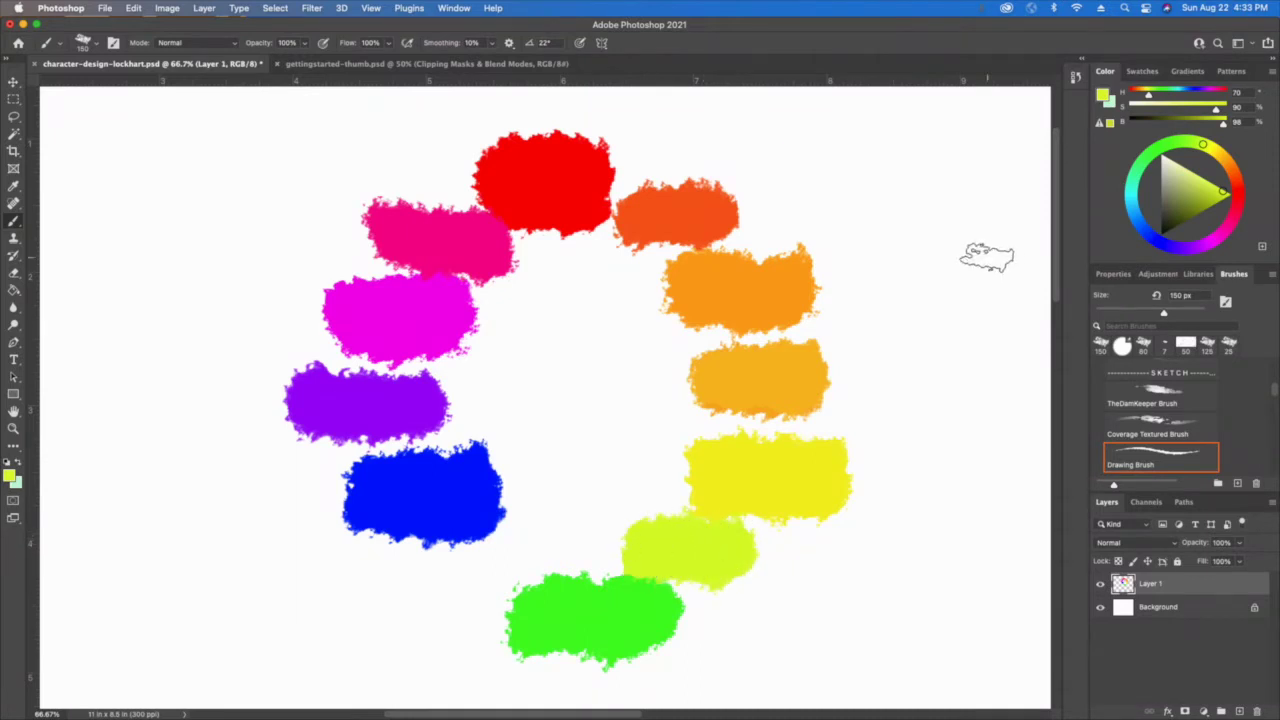
{"action": "left_click", "coordinate": [1130, 188]}
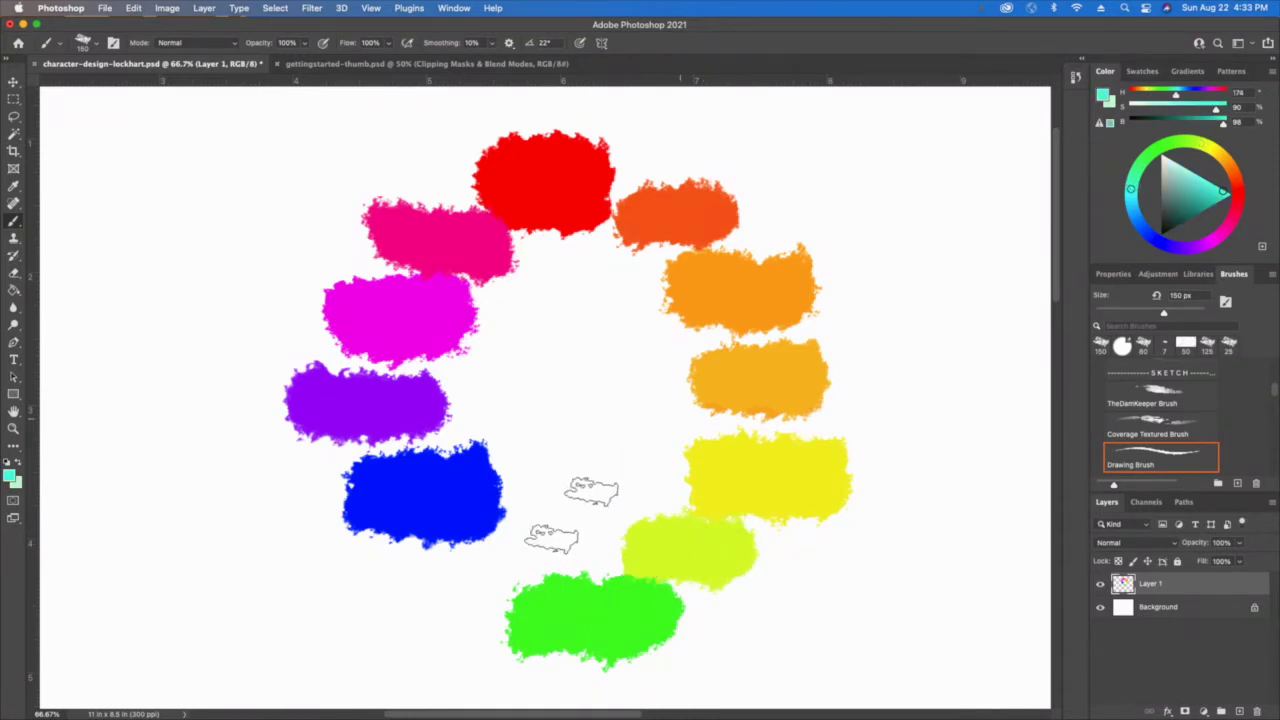
{"action": "mouse_move", "coordinate": [532, 576]}
{"action": "left_mouse_down"}
{"action": "mouse_move", "coordinate": [463, 551]}
{"action": "mouse_move", "coordinate": [433, 518]}
{"action": "left_mouse_up"}
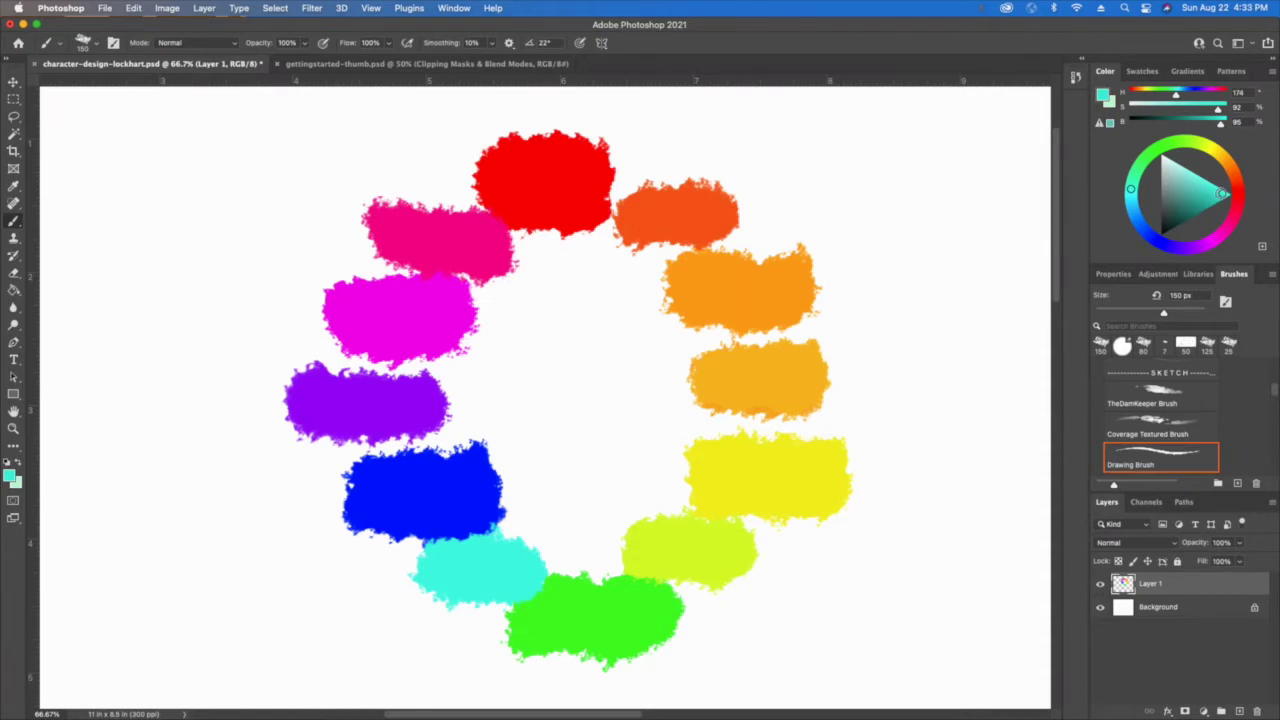
{"action": "mouse_move", "coordinate": [1218, 170]}
{"action": "left_mouse_down"}
{"action": "mouse_move", "coordinate": [1240, 192]}
{"action": "mouse_move", "coordinate": [1200, 245]}
{"action": "mouse_move", "coordinate": [1135, 215]}
{"action": "mouse_move", "coordinate": [1149, 235]}
{"action": "left_mouse_up"}
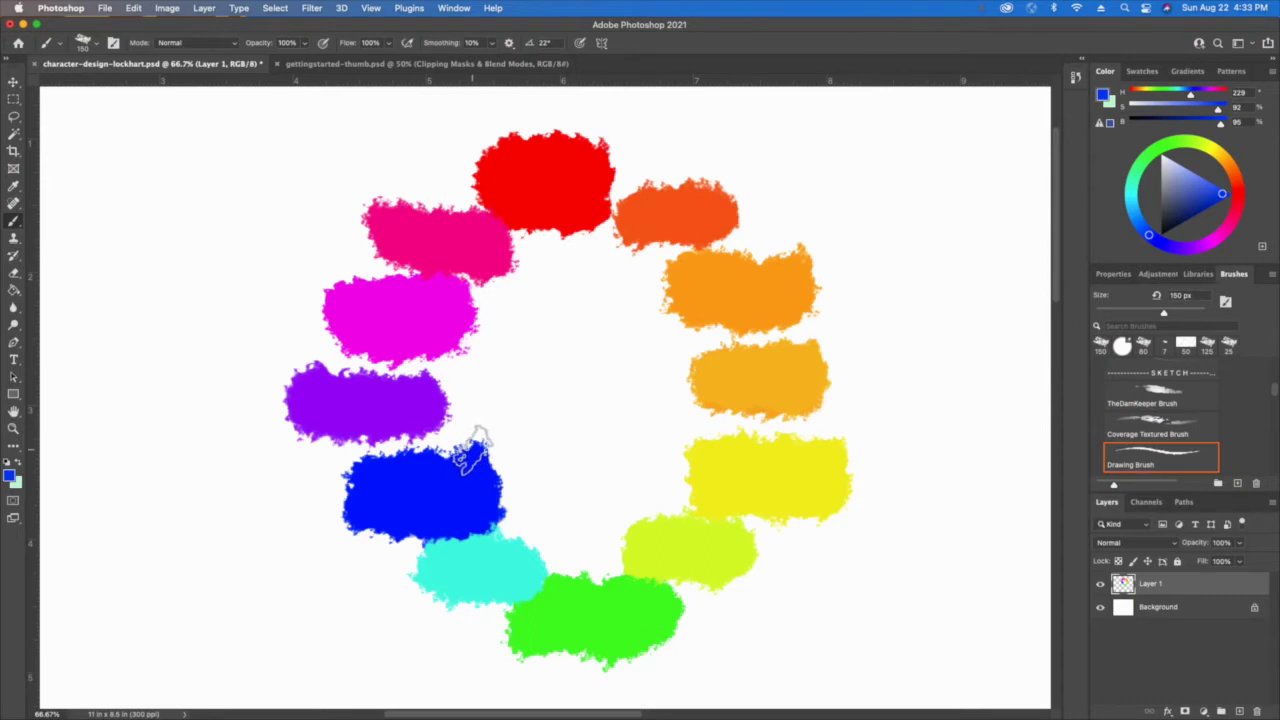
{"action": "left_click_drag", "start_coordinate": [1220, 197], "coordinate": [1239, 196]}
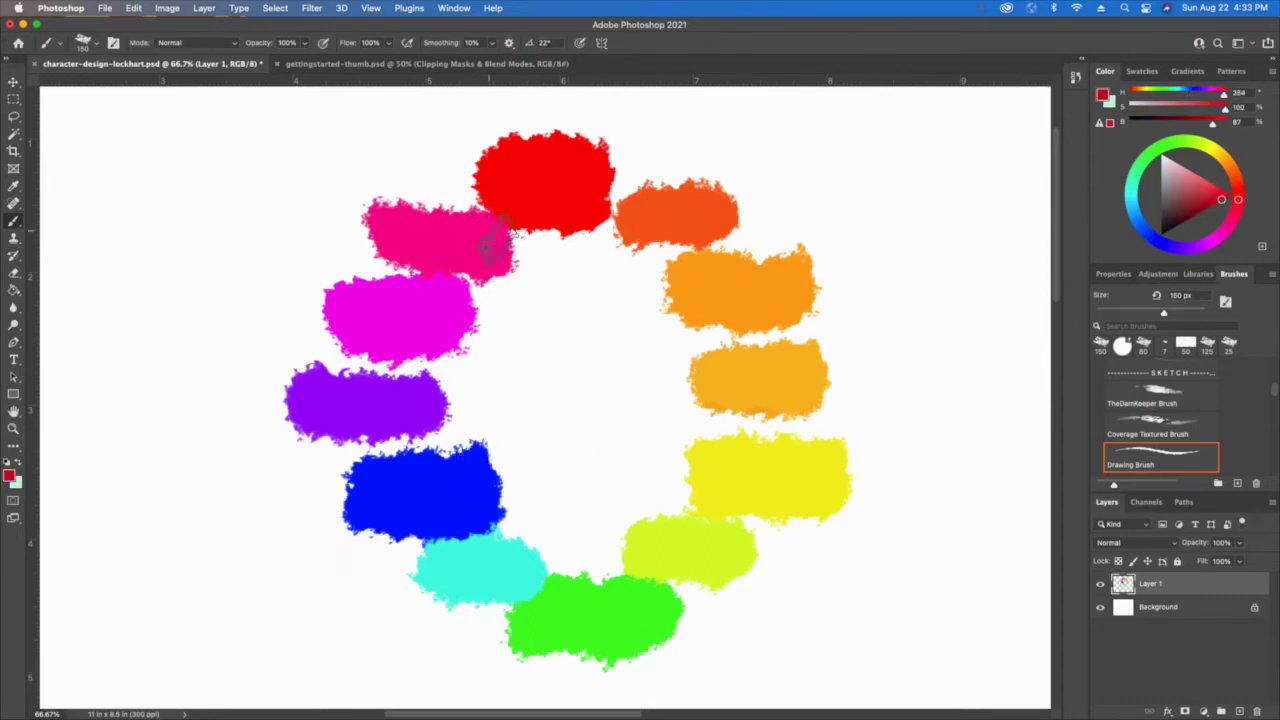
Eyedrop the wheel's dabs around to red, then lighten it to pale pink (0°, 22%, 87%)
{"action": "key", "text": "i"}
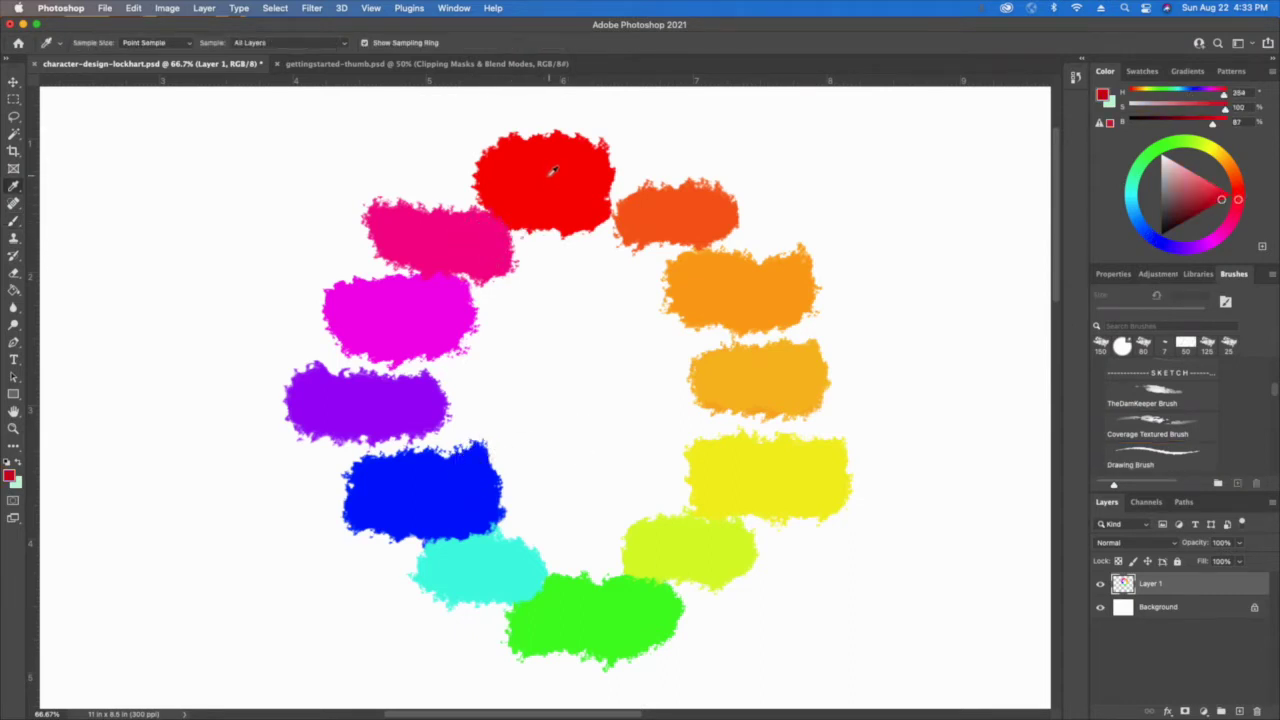
{"action": "left_click", "coordinate": [616, 194]}
{"action": "left_click", "coordinate": [700, 226]}
{"action": "left_click", "coordinate": [749, 311]}
{"action": "left_click", "coordinate": [763, 387]}
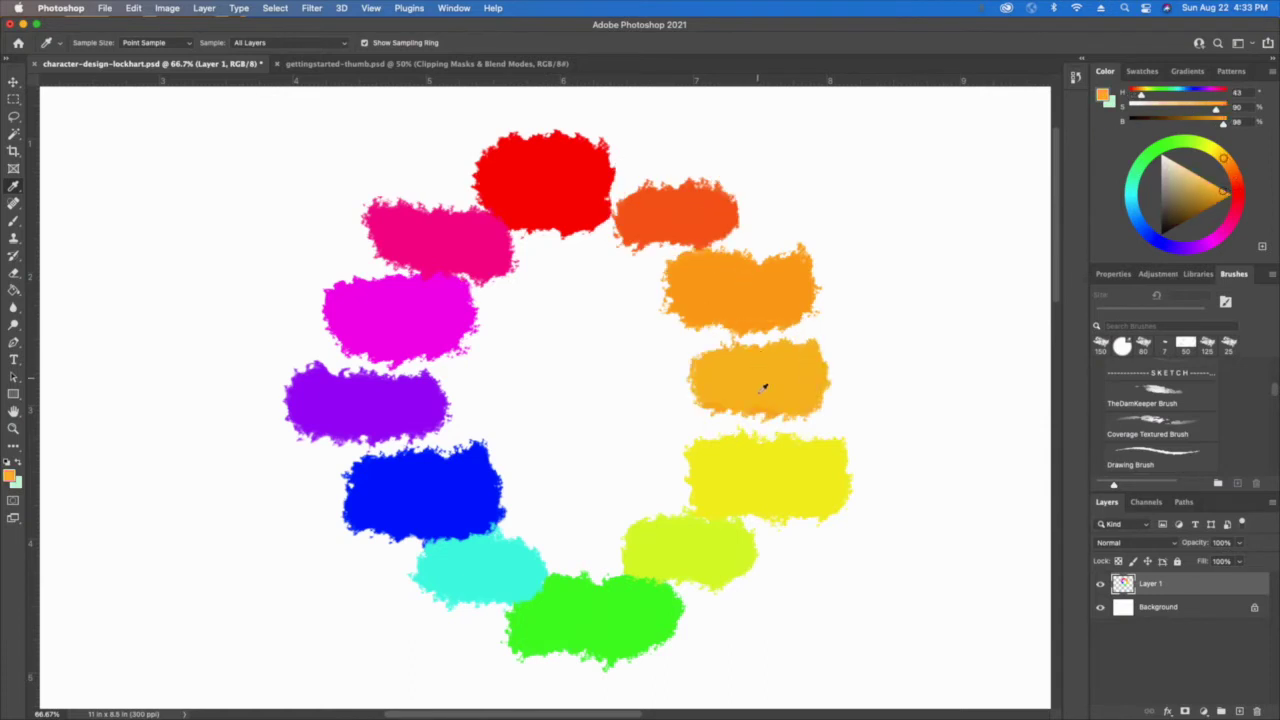
{"action": "left_click", "coordinate": [758, 452]}
{"action": "left_click", "coordinate": [438, 263]}
{"action": "left_click", "coordinate": [423, 294]}
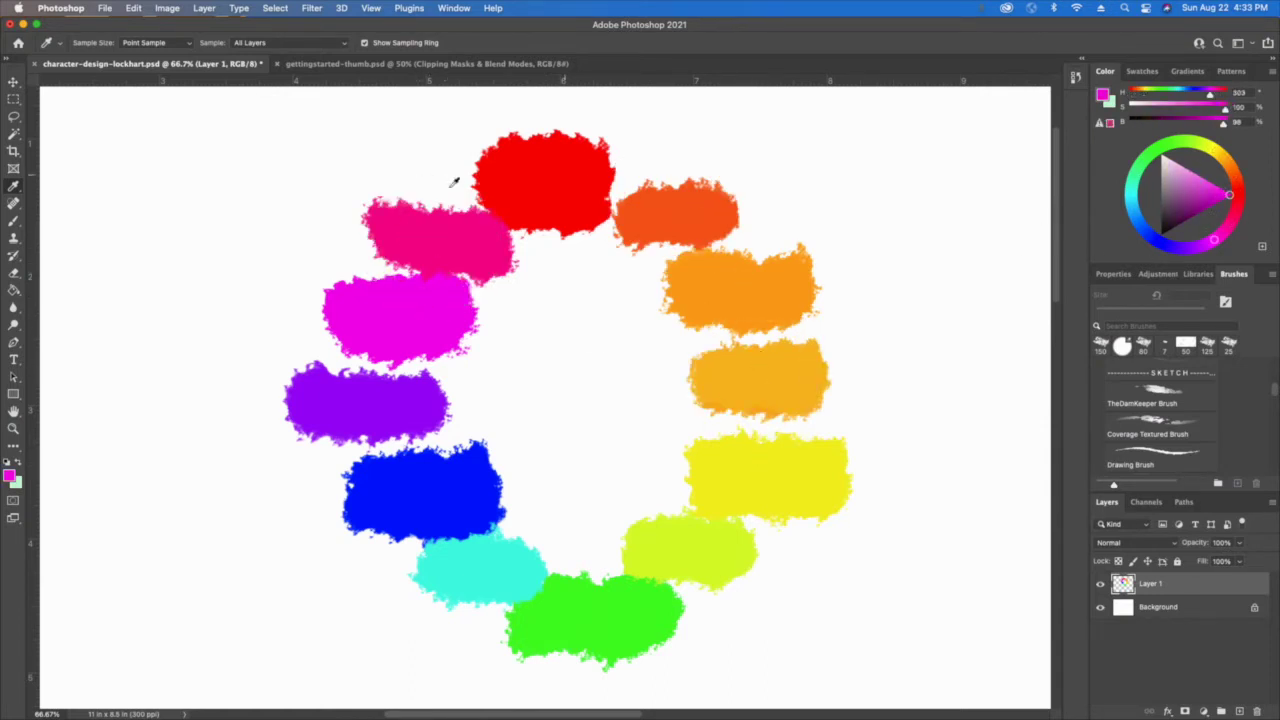
{"action": "left_click", "coordinate": [366, 406]}
{"action": "left_click", "coordinate": [423, 486]}
{"action": "left_click", "coordinate": [497, 548]}
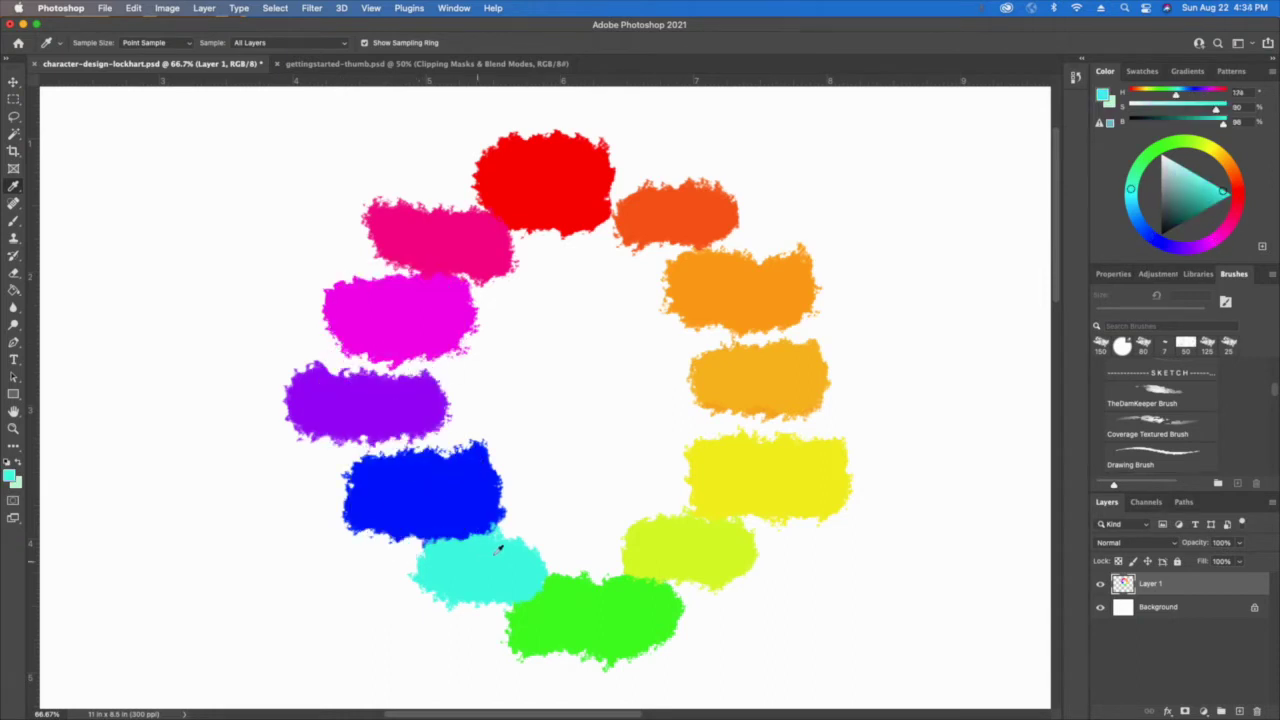
{"action": "left_click", "coordinate": [554, 172]}
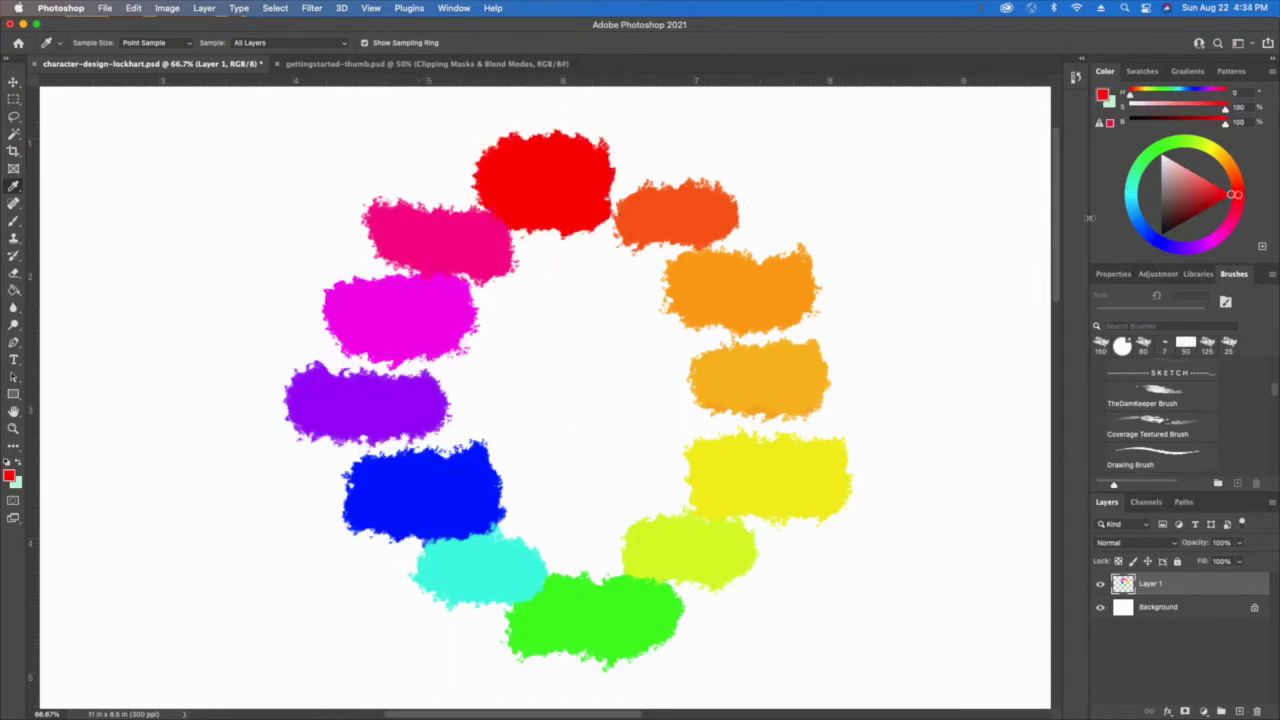
{"action": "left_click_drag", "start_coordinate": [1222, 194], "coordinate": [1172, 163]}
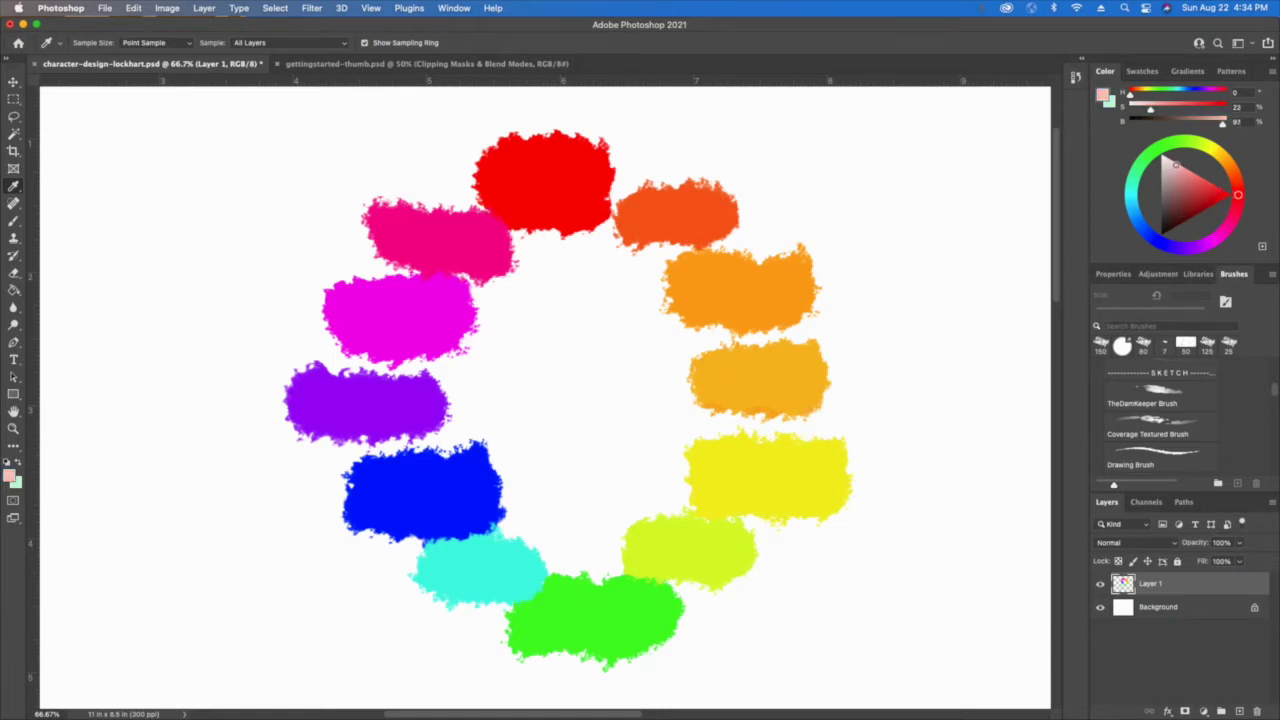
Paint a pale pink stroke above the red dab and a dark red stroke across its lower half
{"action": "key", "text": "b"}
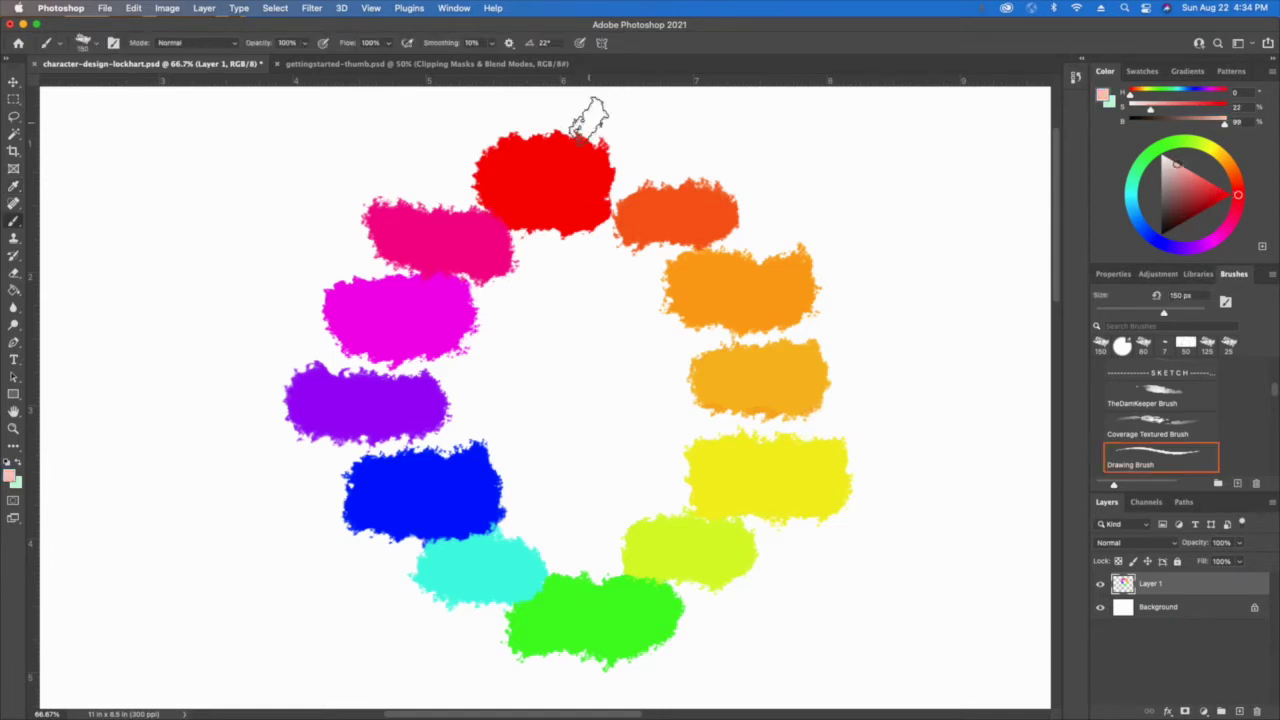
{"action": "mouse_move", "coordinate": [597, 123]}
{"action": "left_mouse_down"}
{"action": "mouse_move", "coordinate": [495, 135]}
{"action": "mouse_move", "coordinate": [486, 114]}
{"action": "left_mouse_up"}
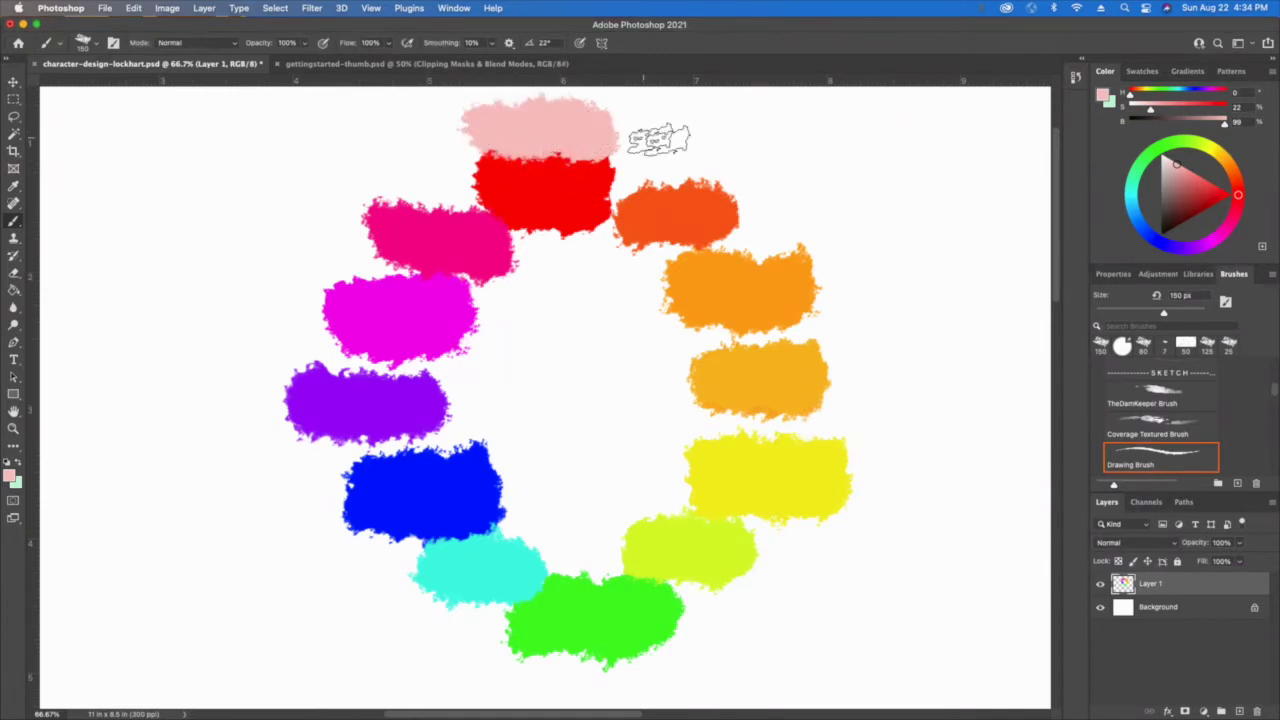
{"action": "left_click_drag", "start_coordinate": [1175, 168], "coordinate": [1187, 207]}
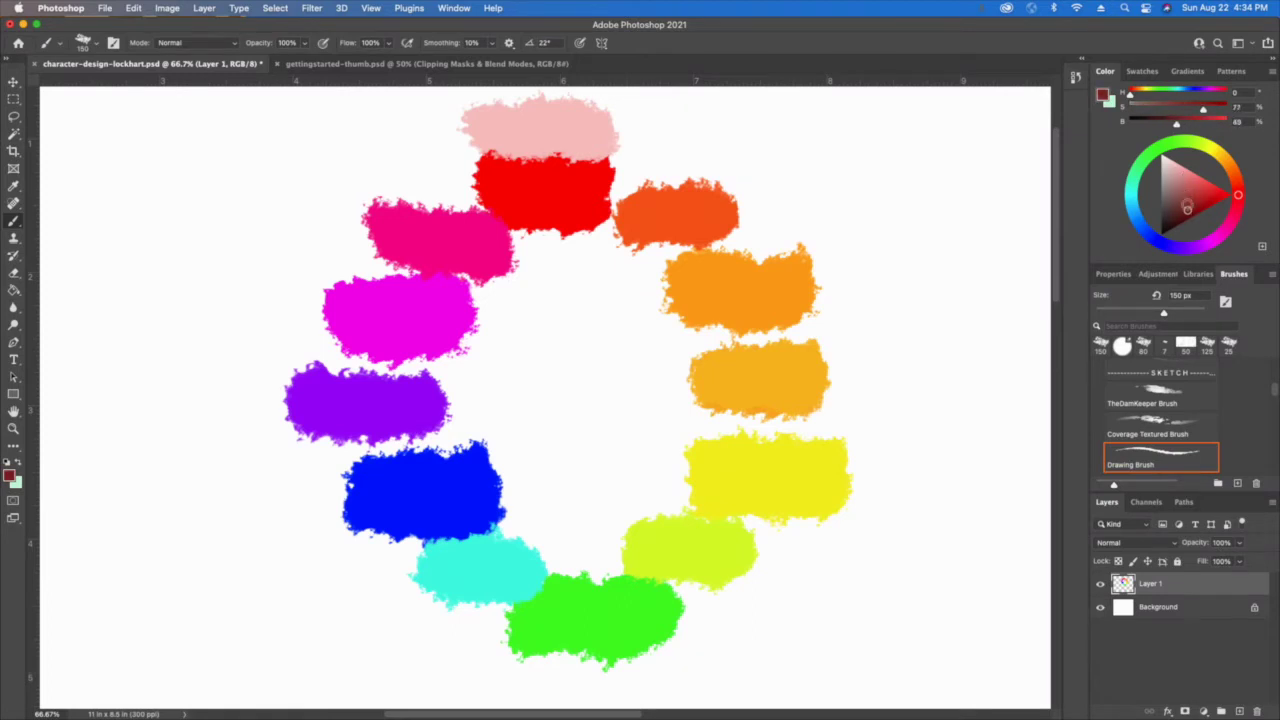
{"action": "left_click_drag", "start_coordinate": [590, 232], "coordinate": [518, 208]}
Sample the yellow dab and paint a pale yellow stroke above it and an olive stroke below
{"action": "key", "text": "i"}
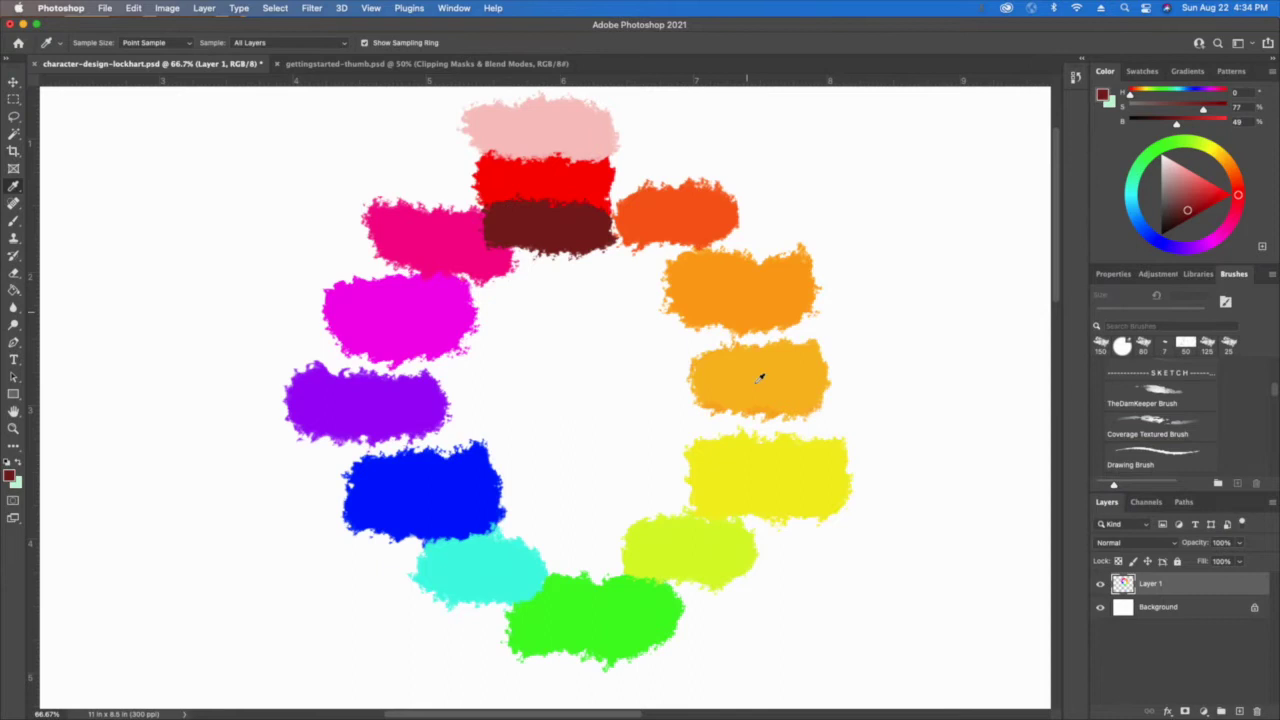
{"action": "left_click", "coordinate": [770, 466]}
{"action": "left_click", "coordinate": [1180, 170]}
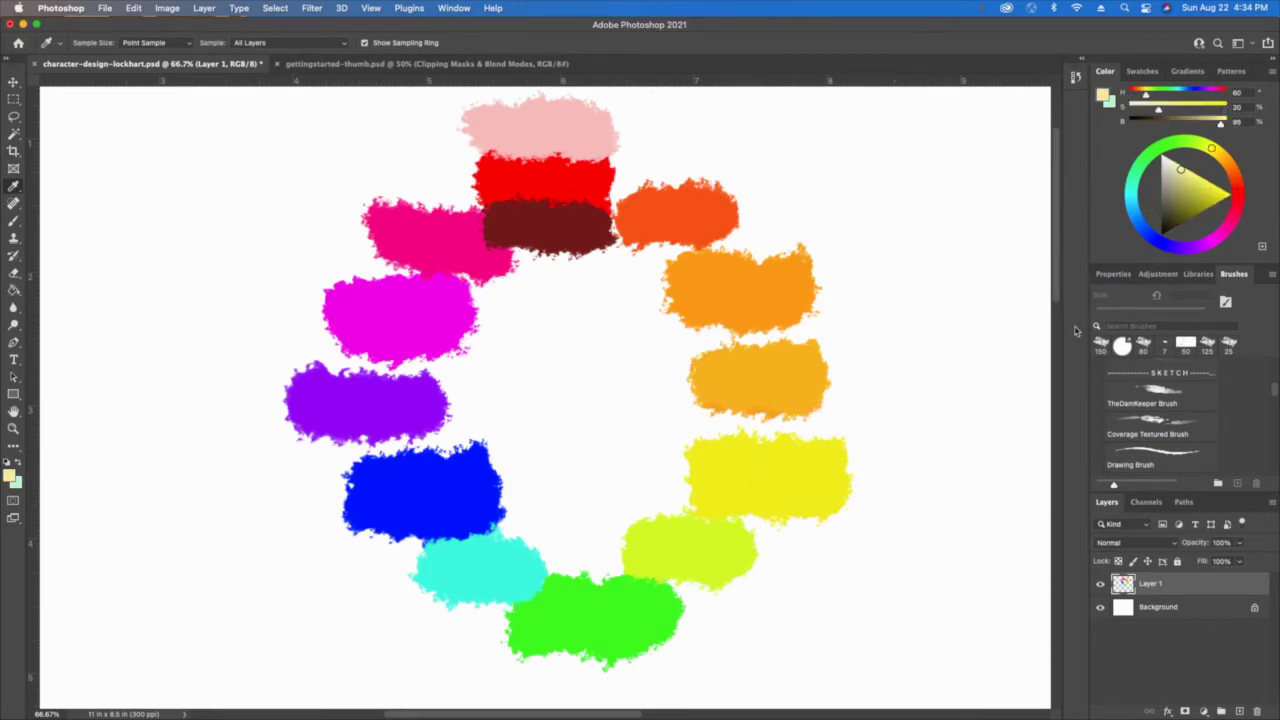
{"action": "key", "text": "b"}
{"action": "mouse_move", "coordinate": [810, 434]}
{"action": "left_mouse_down"}
{"action": "mouse_move", "coordinate": [820, 437]}
{"action": "mouse_move", "coordinate": [777, 449]}
{"action": "mouse_move", "coordinate": [684, 441]}
{"action": "left_mouse_up"}
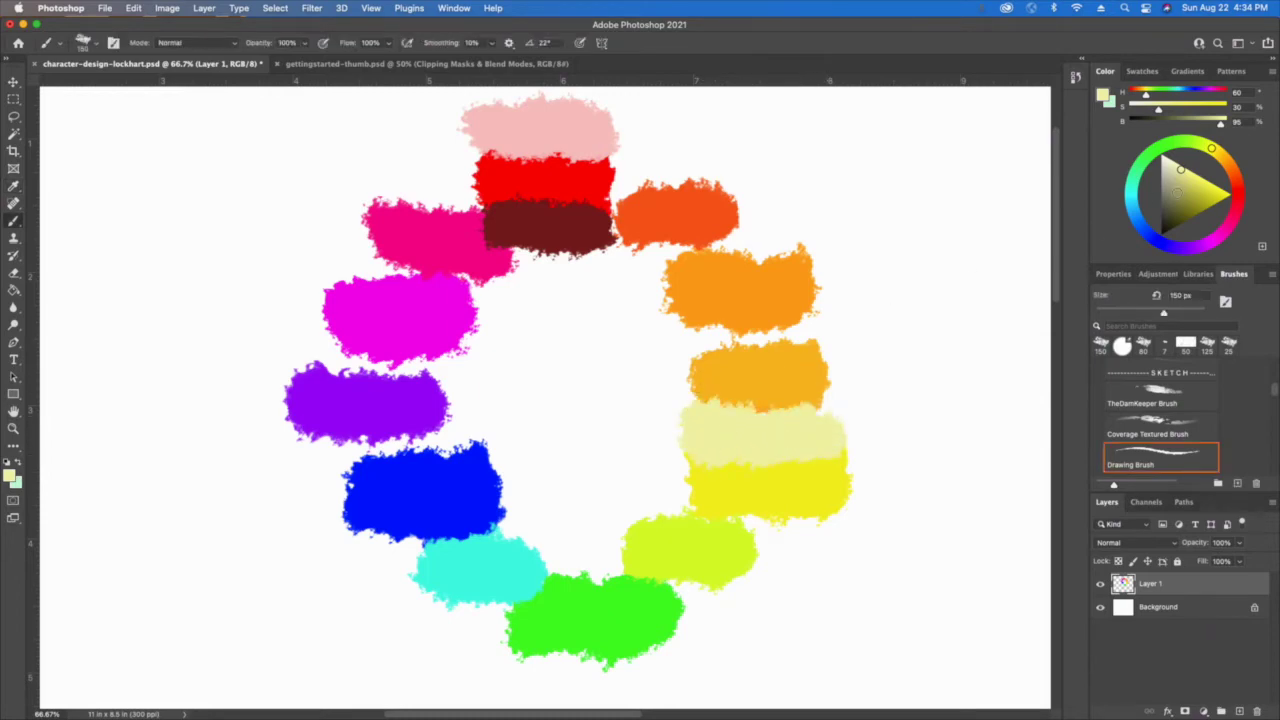
{"action": "left_click", "coordinate": [1183, 212]}
{"action": "mouse_move", "coordinate": [812, 502]}
{"action": "left_mouse_down"}
{"action": "mouse_move", "coordinate": [797, 531]}
{"action": "mouse_move", "coordinate": [744, 507]}
{"action": "mouse_move", "coordinate": [707, 520]}
{"action": "mouse_move", "coordinate": [733, 503]}
{"action": "left_mouse_up"}
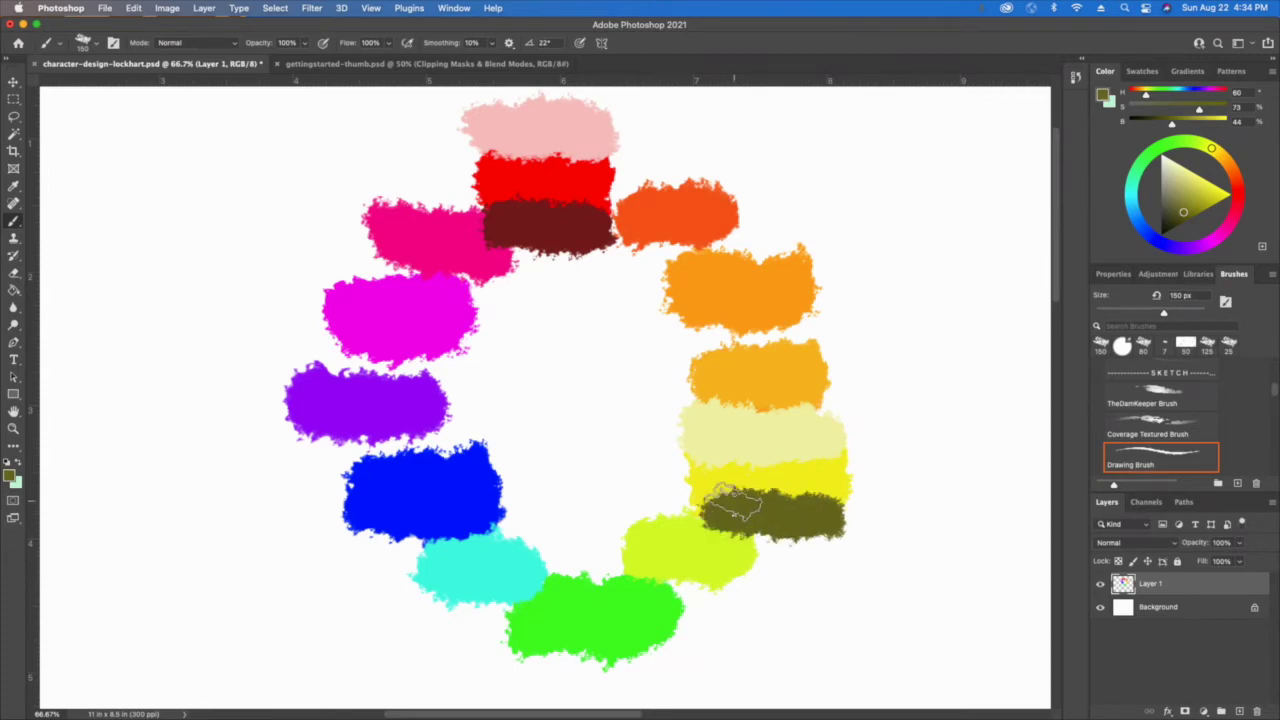
{"action": "key", "text": "i"}
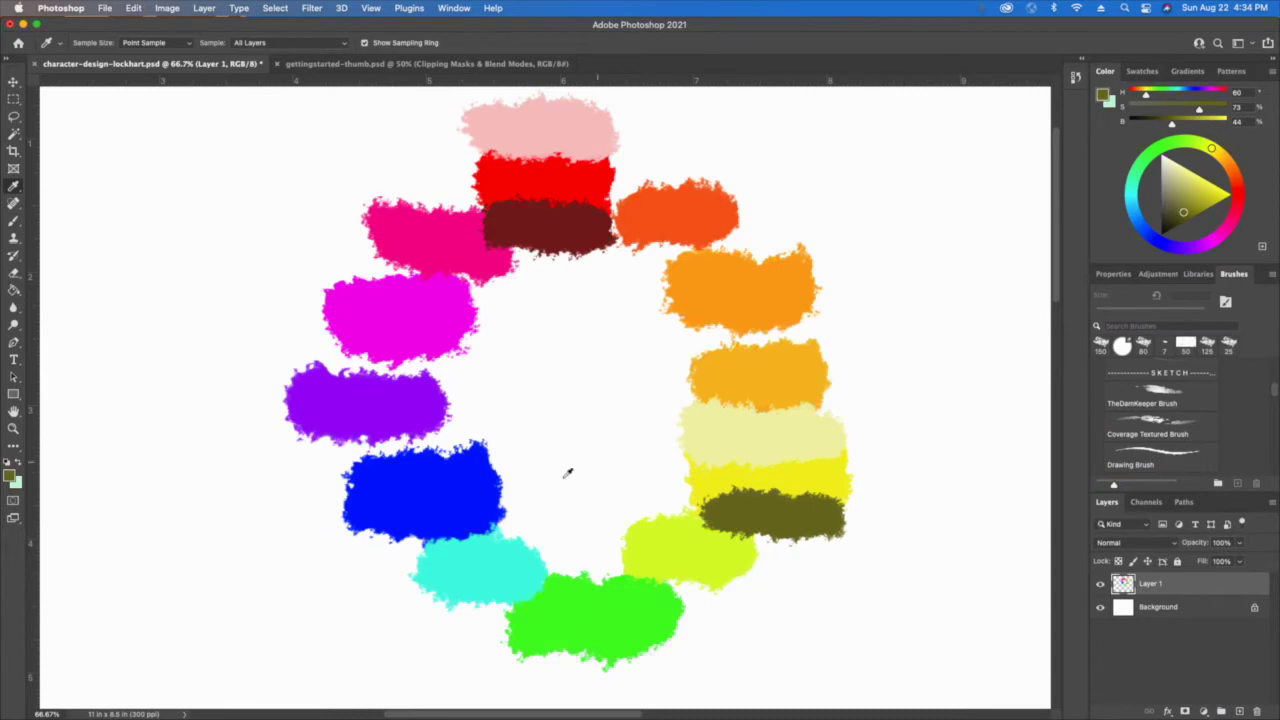
Sample the blue dab, paint pale periwinkle above and dark navy below it, then switch to black
{"action": "left_click", "coordinate": [451, 483]}
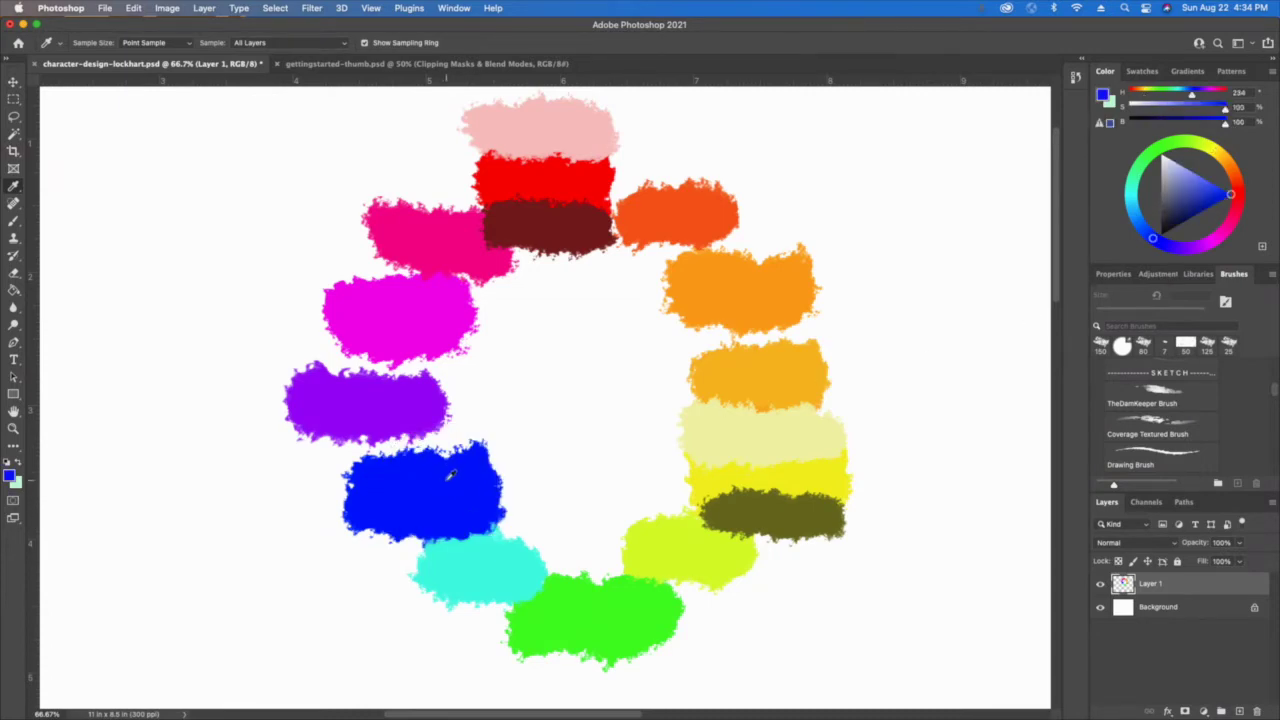
{"action": "mouse_move", "coordinate": [1228, 193]}
{"action": "left_mouse_down"}
{"action": "mouse_move", "coordinate": [1175, 170]}
{"action": "mouse_move", "coordinate": [1171, 225]}
{"action": "mouse_move", "coordinate": [1179, 173]}
{"action": "left_mouse_up"}
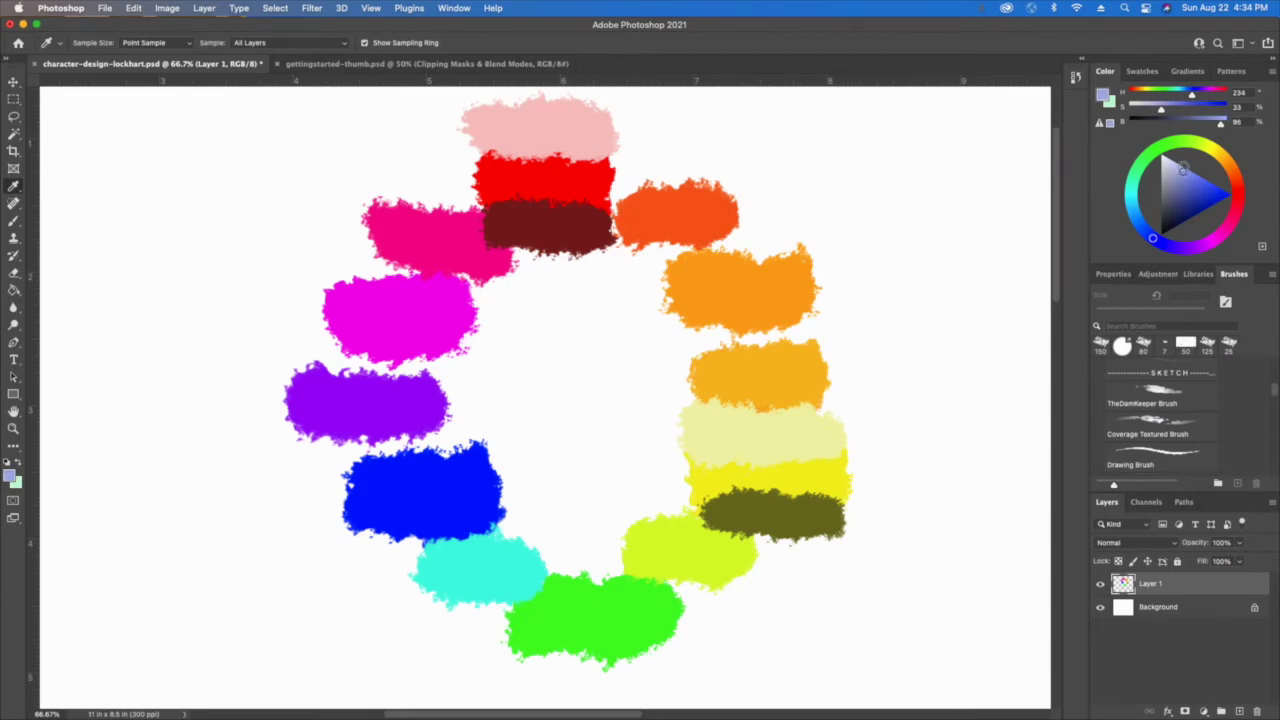
{"action": "key", "text": "b"}
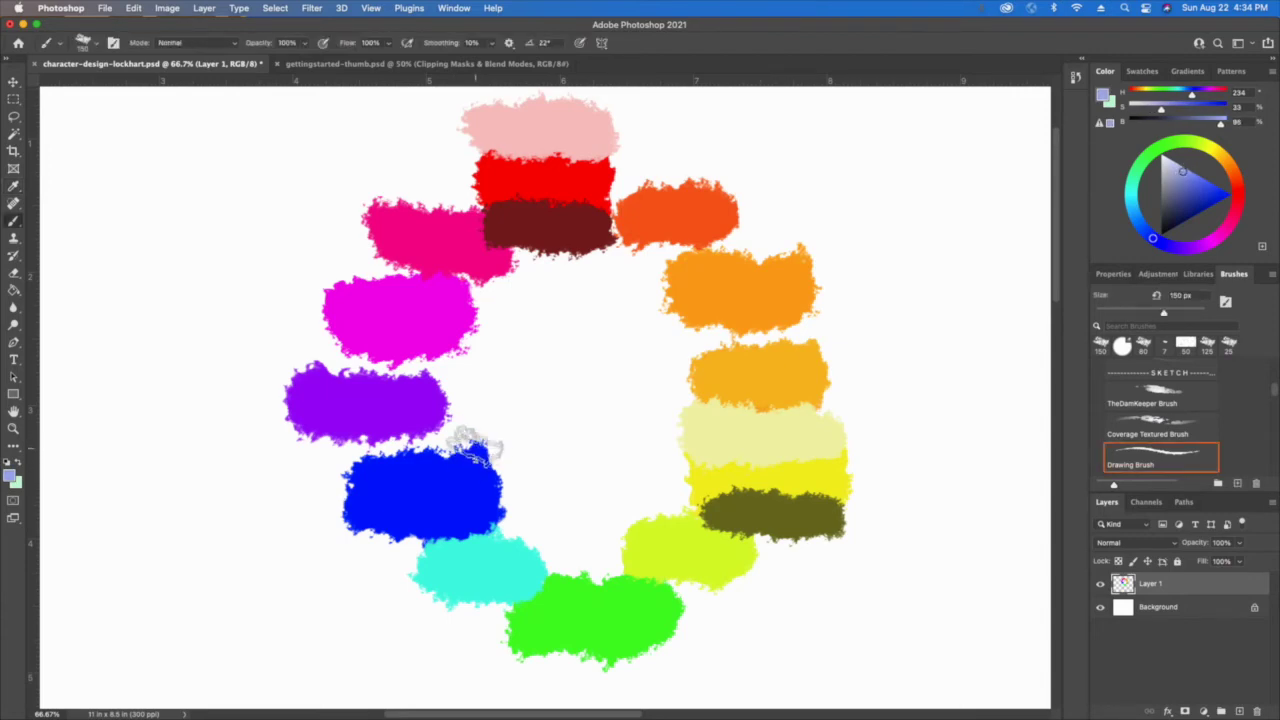
{"action": "mouse_move", "coordinate": [487, 447]}
{"action": "left_mouse_down"}
{"action": "mouse_move", "coordinate": [431, 445]}
{"action": "mouse_move", "coordinate": [401, 428]}
{"action": "mouse_move", "coordinate": [350, 448]}
{"action": "left_mouse_up"}
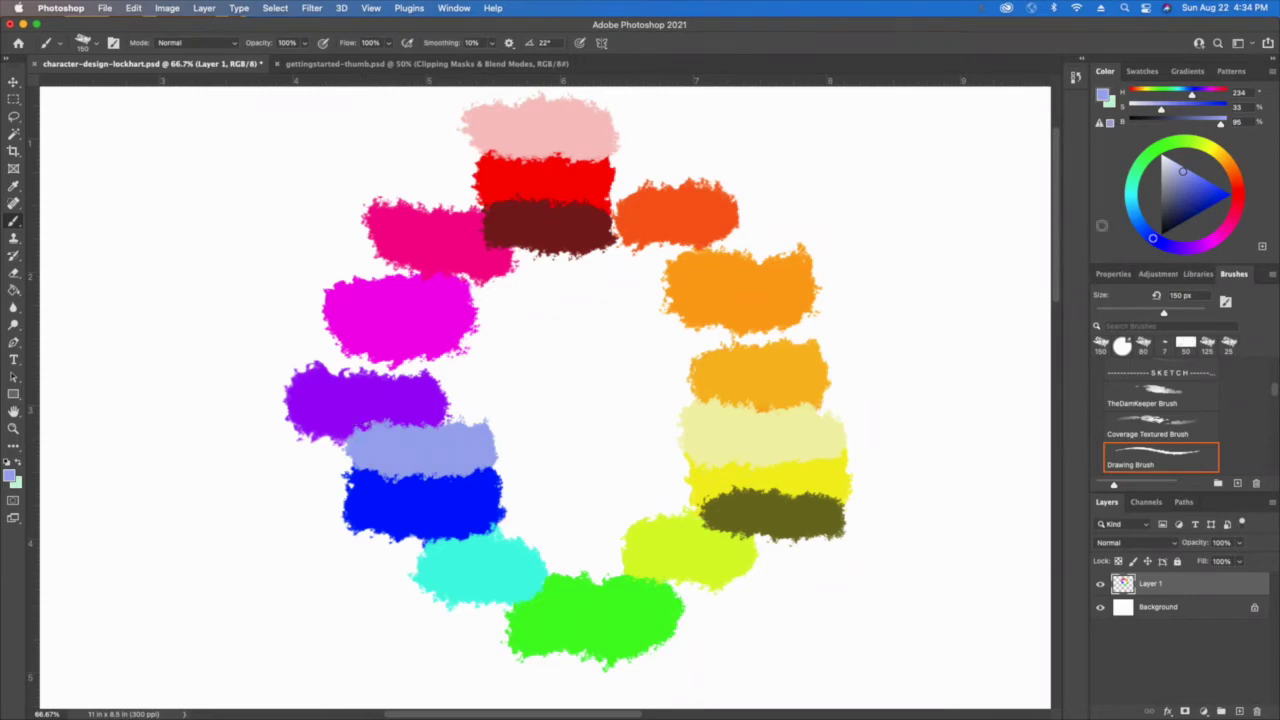
{"action": "left_click_drag", "start_coordinate": [1183, 203], "coordinate": [1192, 205]}
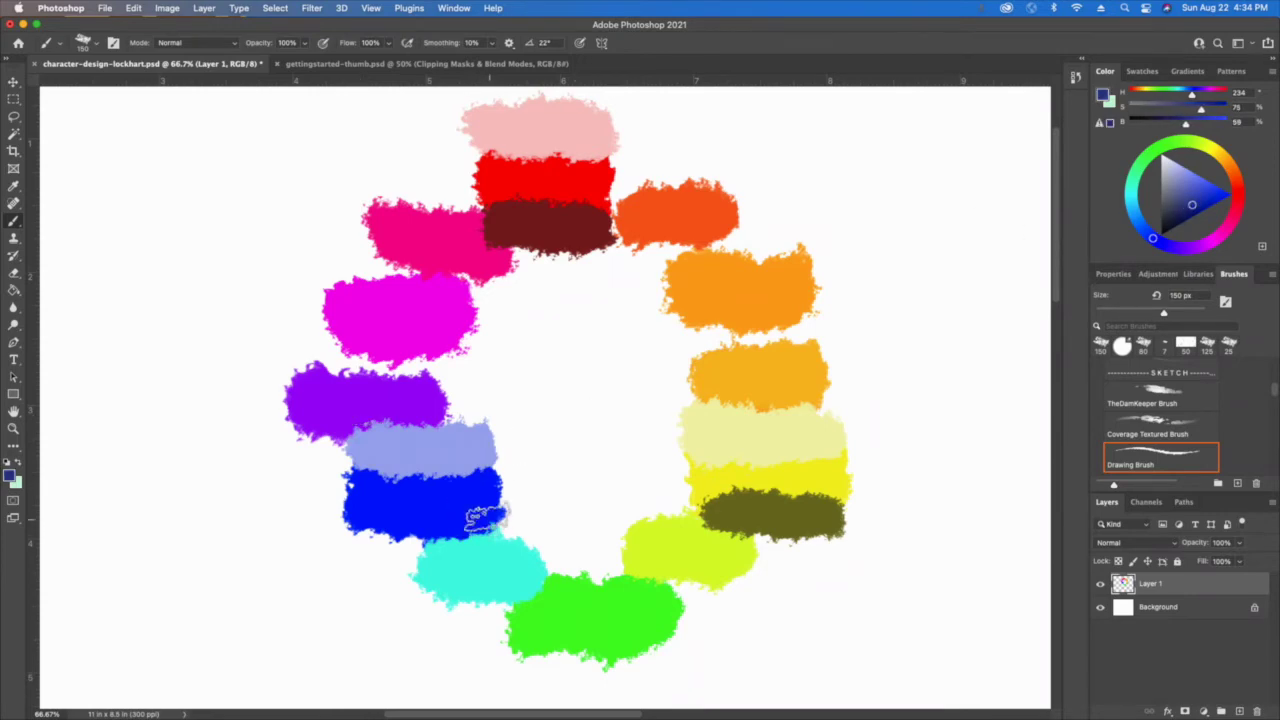
{"action": "mouse_move", "coordinate": [466, 523]}
{"action": "left_mouse_down"}
{"action": "mouse_move", "coordinate": [427, 545]}
{"action": "mouse_move", "coordinate": [368, 530]}
{"action": "left_mouse_up"}
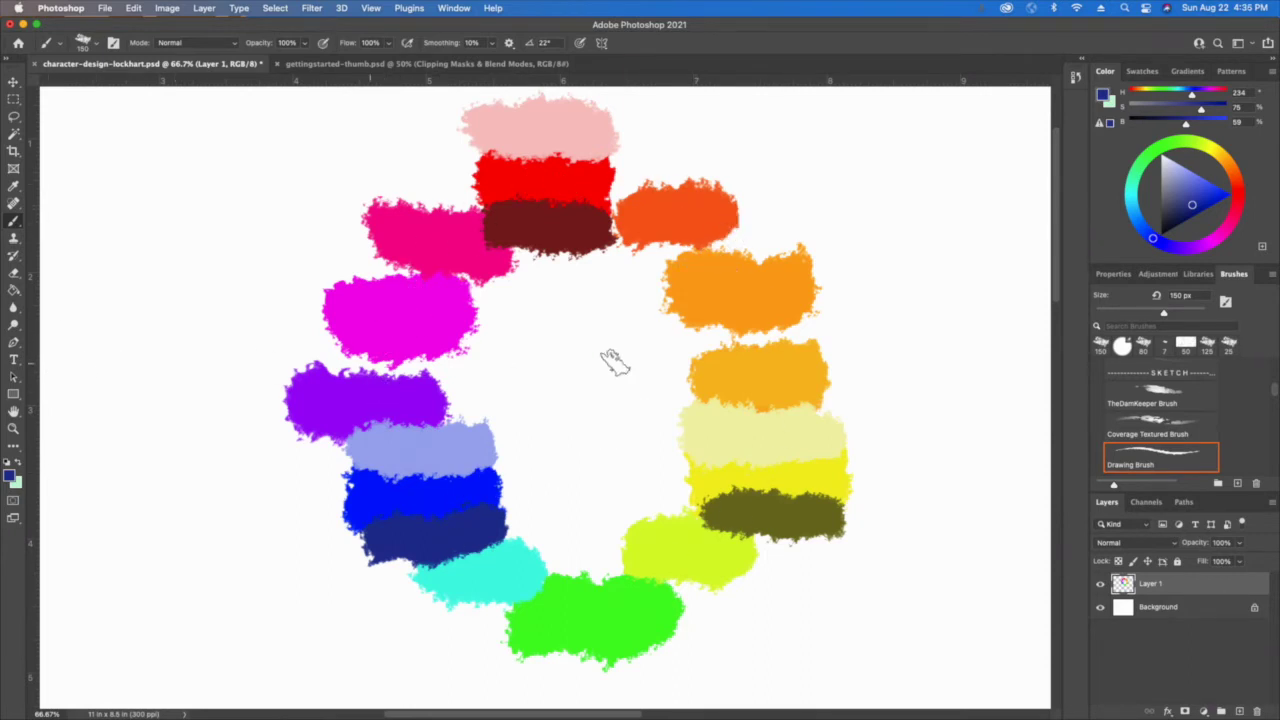
{"action": "key", "text": "bracketleft"}
{"action": "key", "text": "bracketleft"}
{"action": "key", "text": "bracketleft"}
{"action": "key", "text": "bracketleft"}
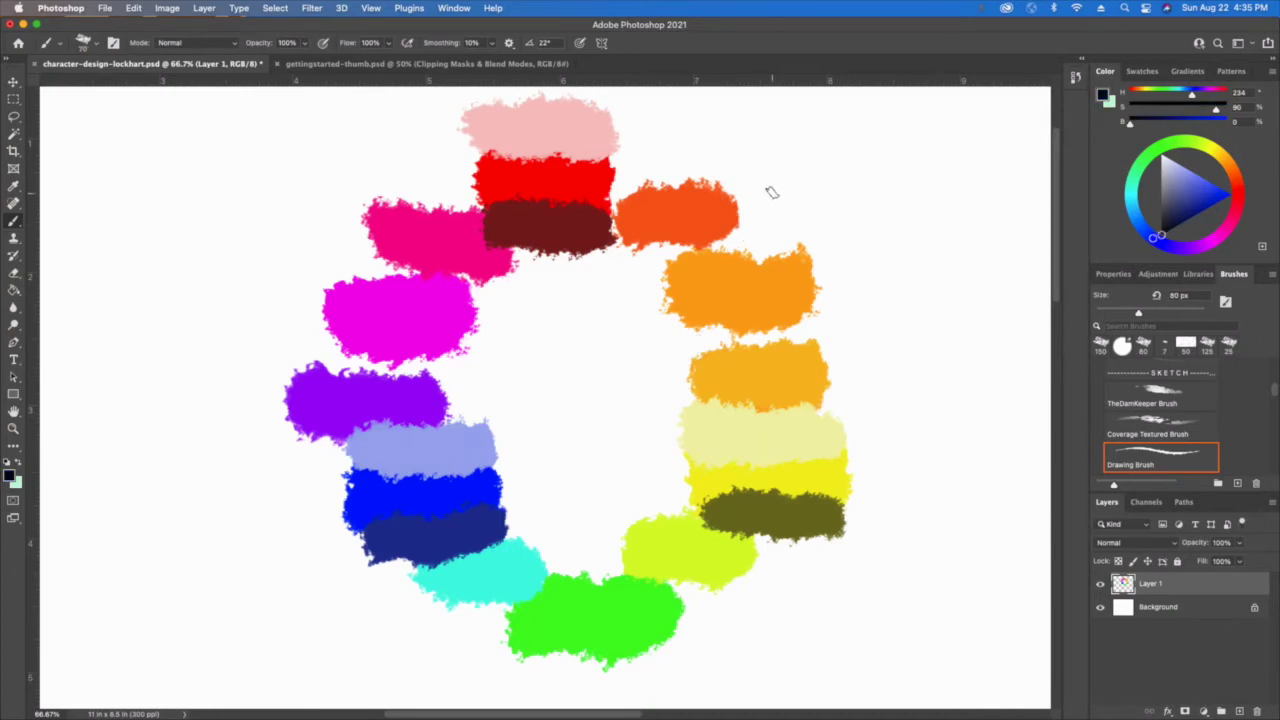
Draw black arrows at the orange-red and orange dabs, joining their tails with an infinity-shaped loop
{"action": "mouse_move", "coordinate": [746, 191]}
{"action": "left_mouse_down"}
{"action": "mouse_move", "coordinate": [776, 174]}
{"action": "mouse_move", "coordinate": [740, 190]}
{"action": "left_mouse_up"}
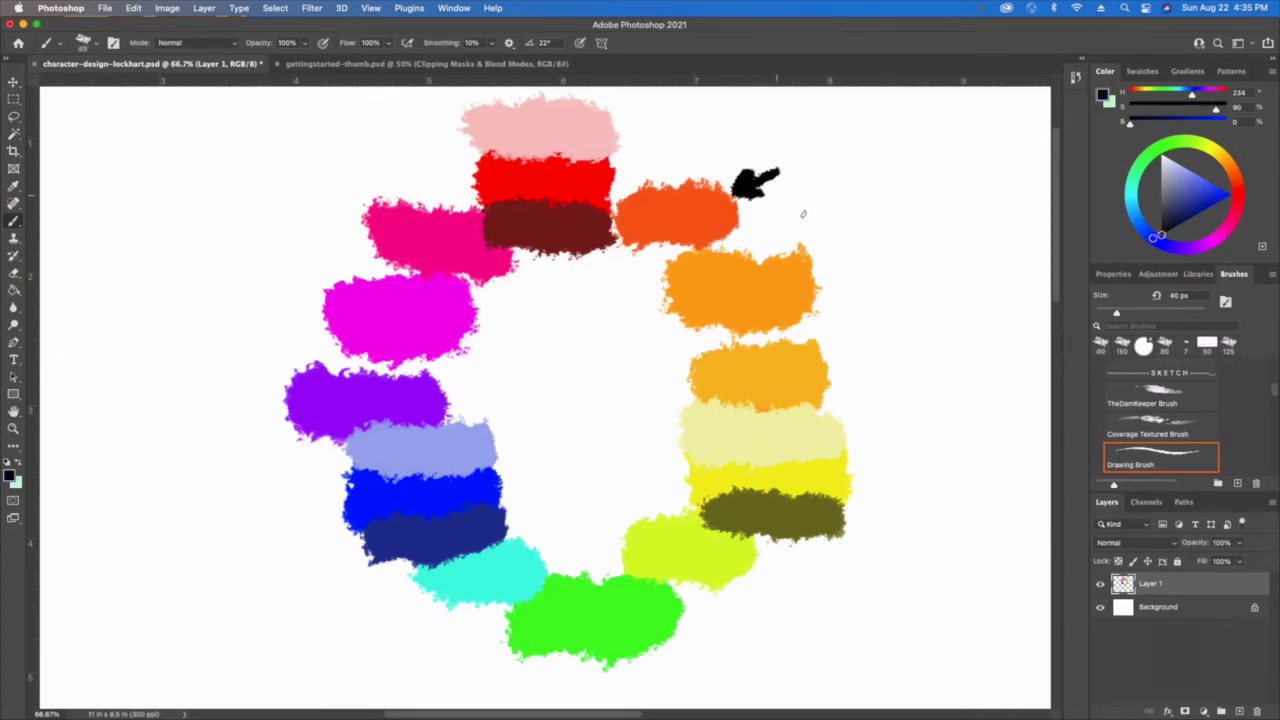
{"action": "mouse_move", "coordinate": [898, 238]}
{"action": "left_mouse_down"}
{"action": "mouse_move", "coordinate": [836, 282]}
{"action": "mouse_move", "coordinate": [852, 256]}
{"action": "left_mouse_up"}
{"action": "left_click_drag", "start_coordinate": [790, 173], "coordinate": [834, 139]}
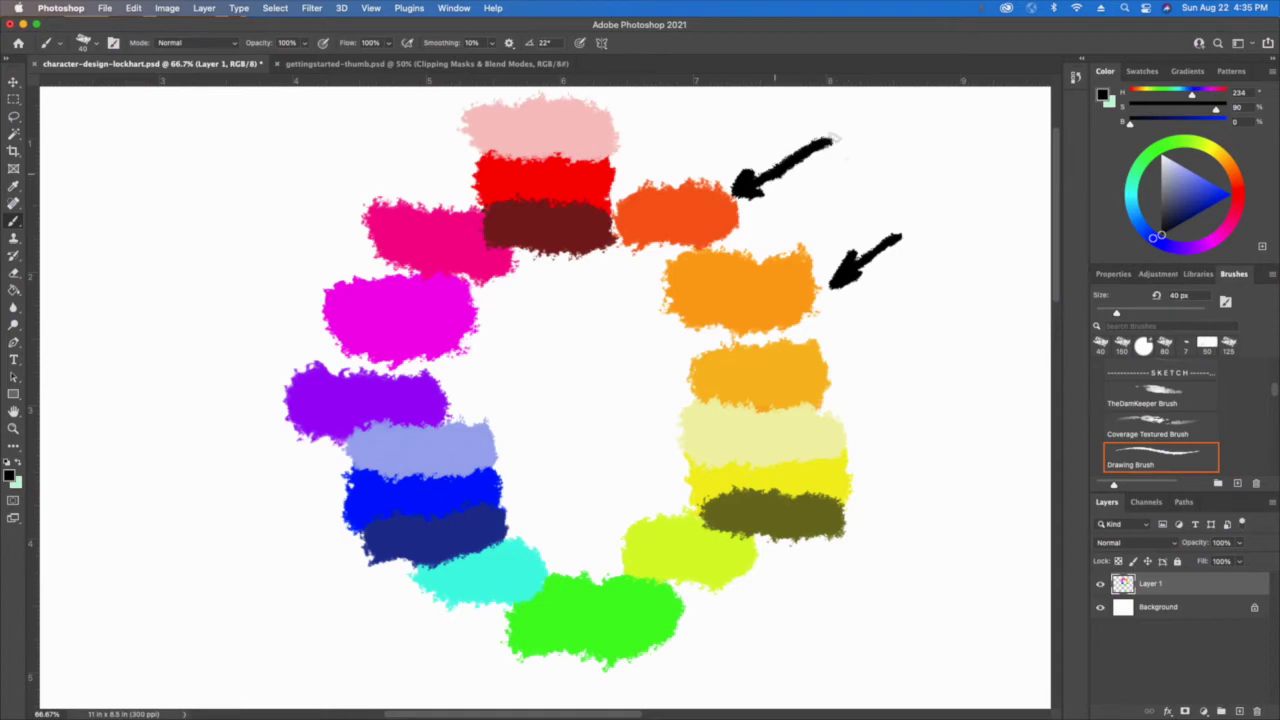
{"action": "mouse_move", "coordinate": [896, 238]}
{"action": "left_mouse_down"}
{"action": "mouse_move", "coordinate": [934, 215]}
{"action": "mouse_move", "coordinate": [860, 160]}
{"action": "left_mouse_up"}
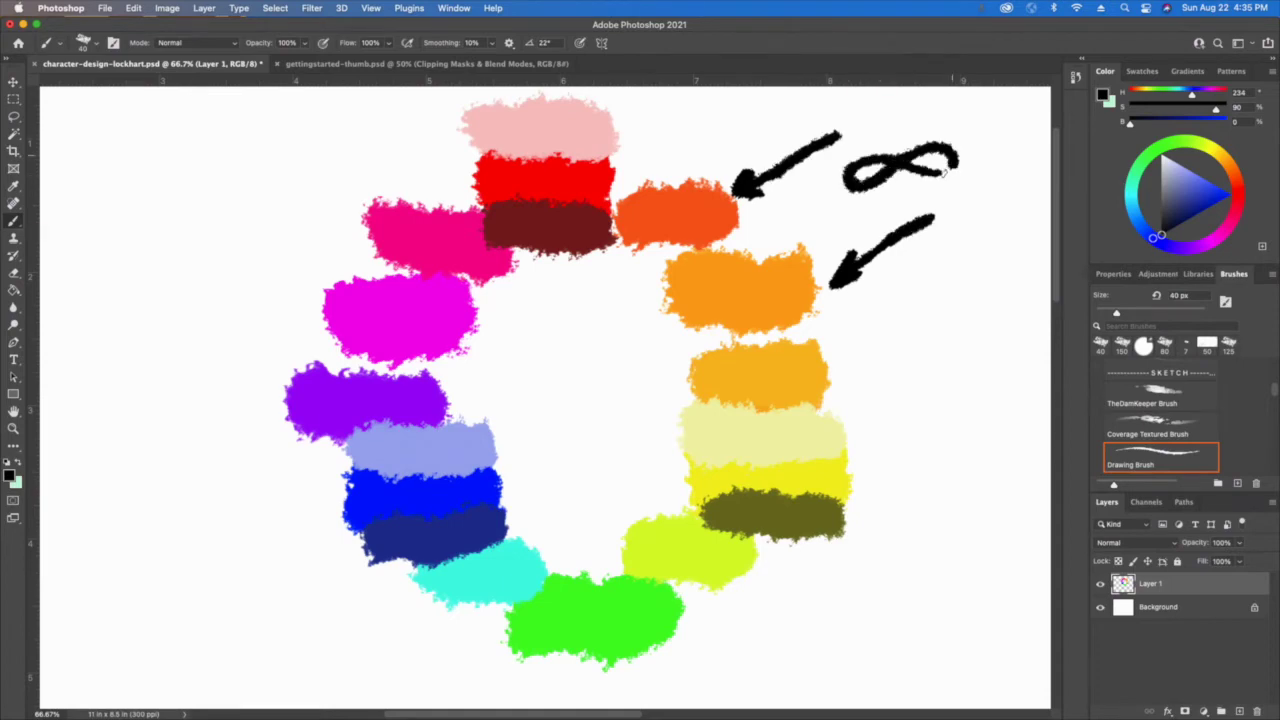
{"action": "mouse_move", "coordinate": [838, 133]}
{"action": "left_mouse_down"}
{"action": "mouse_move", "coordinate": [893, 126]}
{"action": "mouse_move", "coordinate": [898, 140]}
{"action": "left_mouse_up"}
{"action": "left_click_drag", "start_coordinate": [916, 192], "coordinate": [926, 202]}
{"action": "left_click_drag", "start_coordinate": [880, 116], "coordinate": [896, 140]}
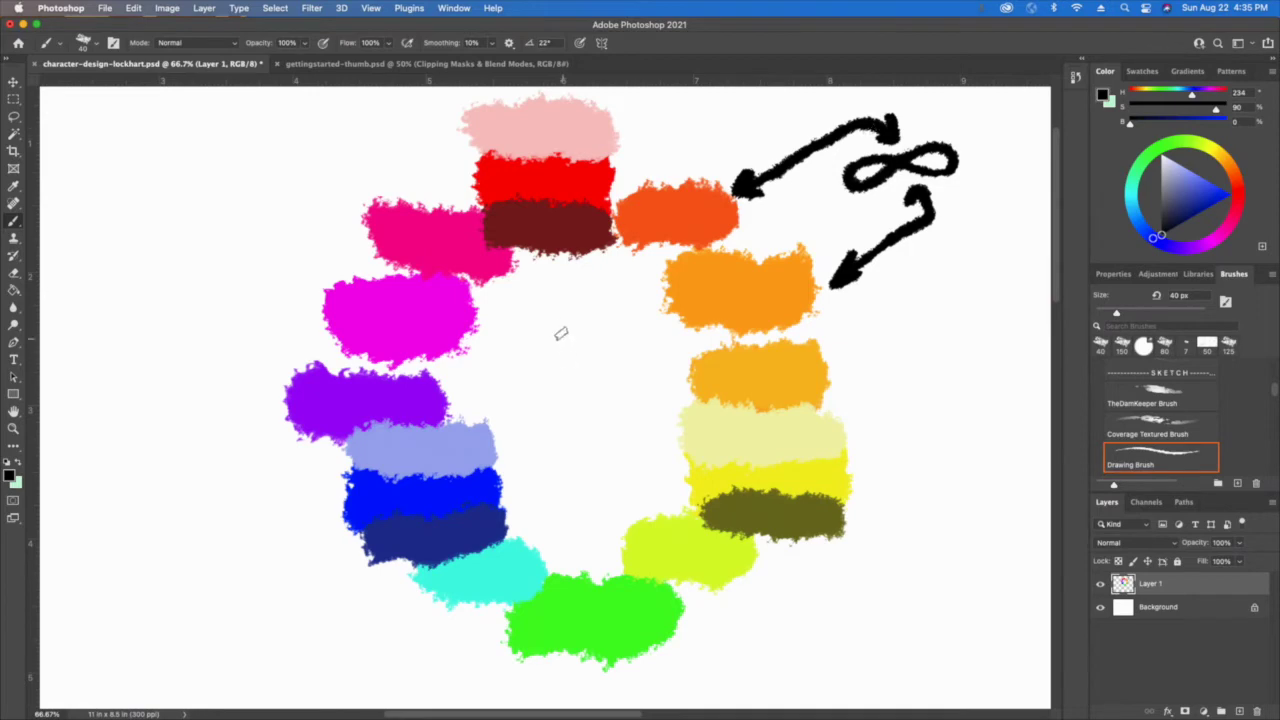
Draw a black double-headed arrow across the wheel linking red to green
{"action": "left_click_drag", "start_coordinate": [548, 185], "coordinate": [584, 566]}
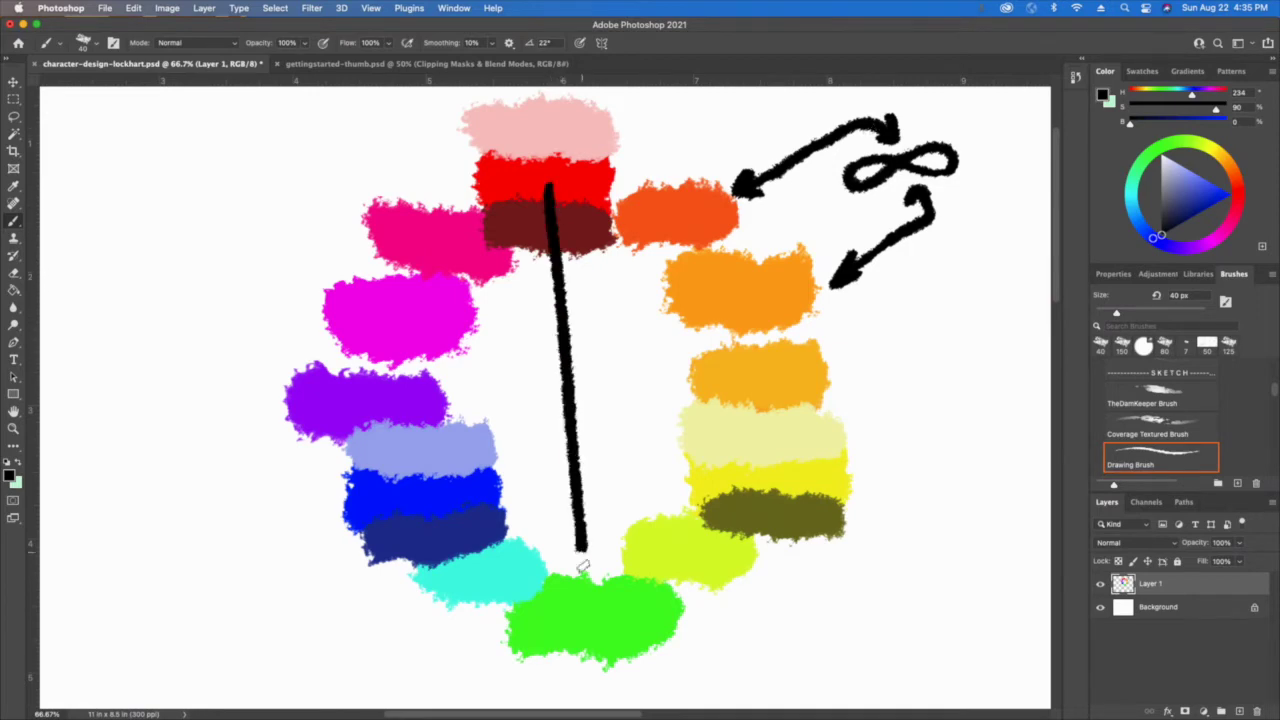
{"action": "left_click_drag", "start_coordinate": [603, 522], "coordinate": [580, 588]}
{"action": "left_click_drag", "start_coordinate": [565, 545], "coordinate": [580, 586]}
{"action": "left_click_drag", "start_coordinate": [537, 236], "coordinate": [550, 188]}
{"action": "left_click_drag", "start_coordinate": [552, 188], "coordinate": [570, 215]}
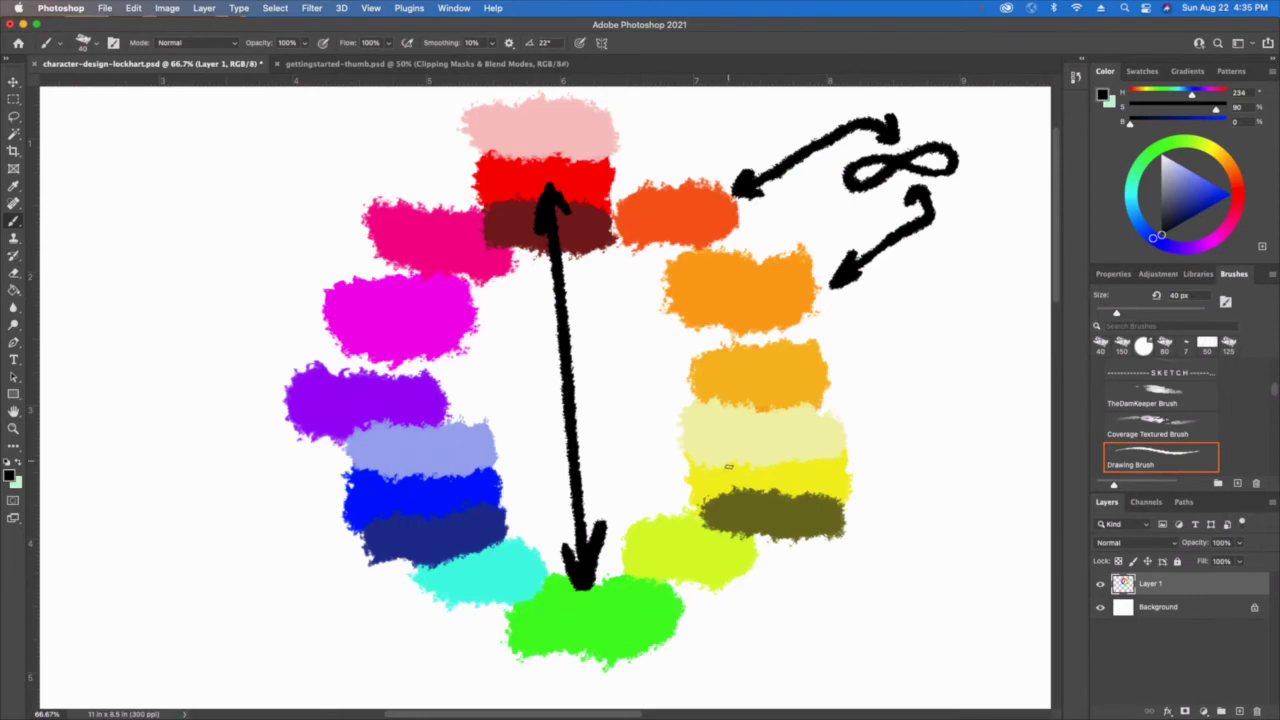
Add double-headed arrows linking yellow to purple and orange to blue
{"action": "left_click_drag", "start_coordinate": [729, 466], "coordinate": [440, 388]}
{"action": "mouse_move", "coordinate": [440, 388]}
{"action": "left_mouse_down"}
{"action": "mouse_move", "coordinate": [460, 415]}
{"action": "mouse_move", "coordinate": [476, 380]}
{"action": "left_mouse_up"}
{"action": "left_click_drag", "start_coordinate": [697, 447], "coordinate": [728, 468]}
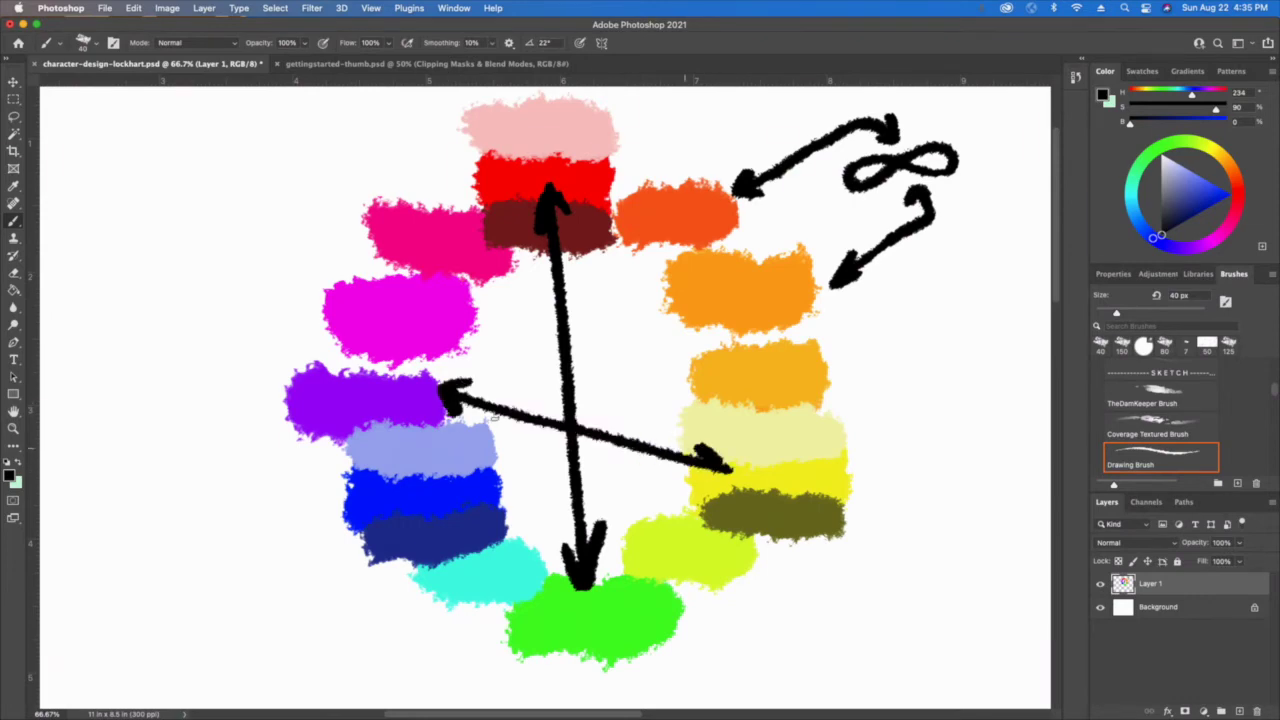
{"action": "mouse_move", "coordinate": [472, 490]}
{"action": "left_mouse_down"}
{"action": "mouse_move", "coordinate": [617, 373]}
{"action": "mouse_move", "coordinate": [706, 322]}
{"action": "left_mouse_up"}
{"action": "left_click_drag", "start_coordinate": [704, 326], "coordinate": [680, 358]}
{"action": "mouse_move", "coordinate": [492, 458]}
{"action": "left_mouse_down"}
{"action": "mouse_move", "coordinate": [474, 488]}
{"action": "mouse_move", "coordinate": [506, 484]}
{"action": "left_mouse_up"}
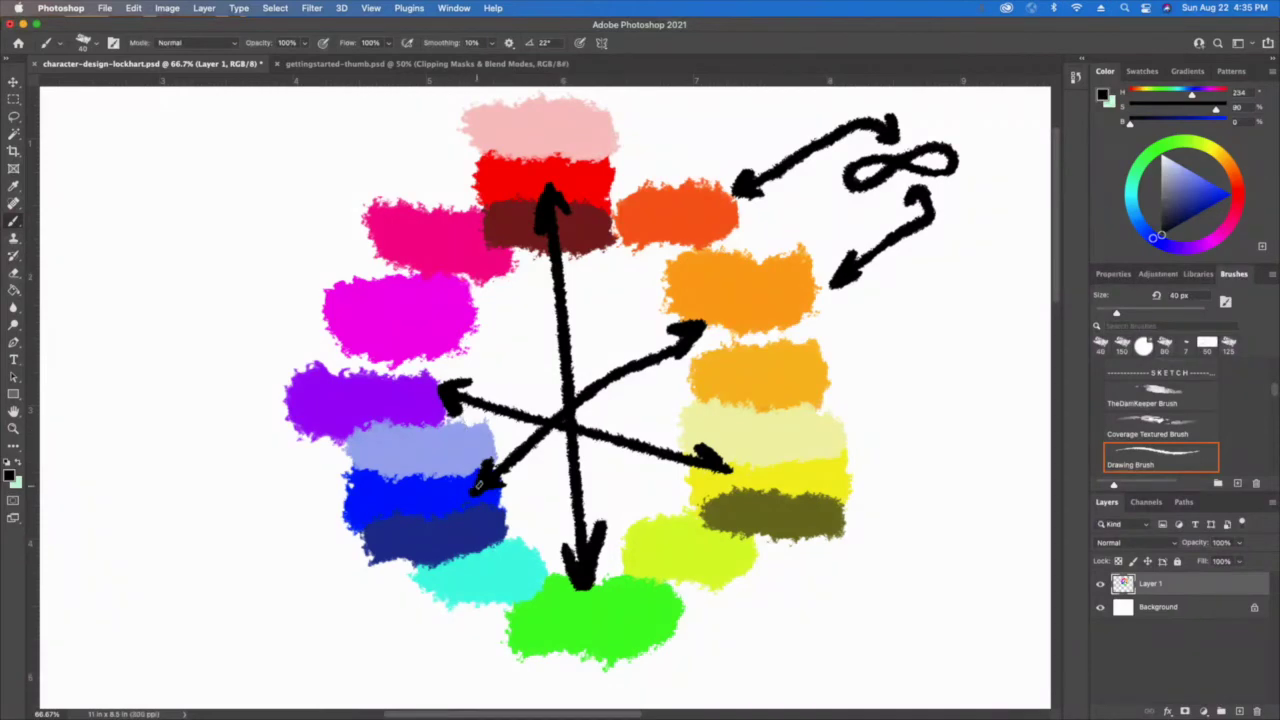
Paint an orange stroke at upper left with a blue stroke beneath it
{"action": "left_click", "coordinate": [727, 285], "text": "alt"}
{"action": "mouse_move", "coordinate": [203, 170]}
{"action": "left_mouse_down"}
{"action": "mouse_move", "coordinate": [181, 195]}
{"action": "mouse_move", "coordinate": [163, 158]}
{"action": "mouse_move", "coordinate": [143, 199]}
{"action": "mouse_move", "coordinate": [96, 176]}
{"action": "left_mouse_up"}
{"action": "key", "text": "i"}
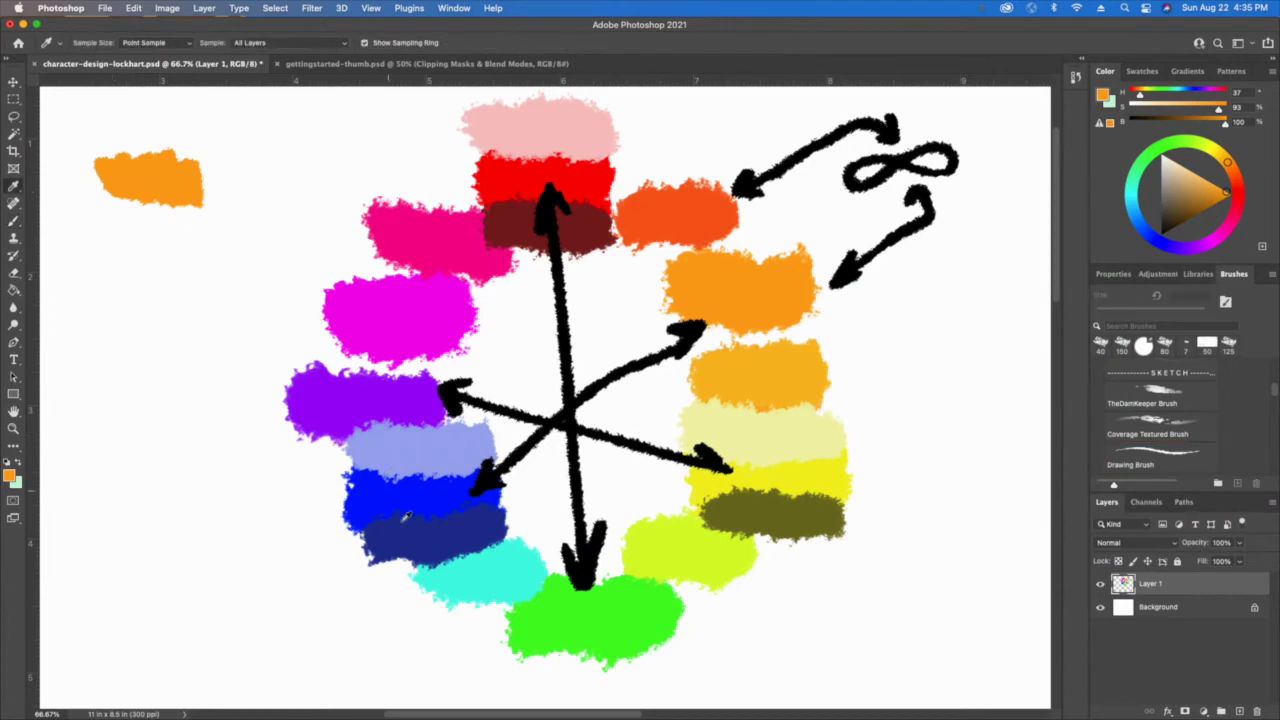
{"action": "left_click", "coordinate": [409, 494]}
{"action": "key", "text": "b"}
{"action": "mouse_move", "coordinate": [189, 214]}
{"action": "left_mouse_down"}
{"action": "mouse_move", "coordinate": [155, 203]}
{"action": "mouse_move", "coordinate": [143, 222]}
{"action": "mouse_move", "coordinate": [100, 214]}
{"action": "left_mouse_up"}
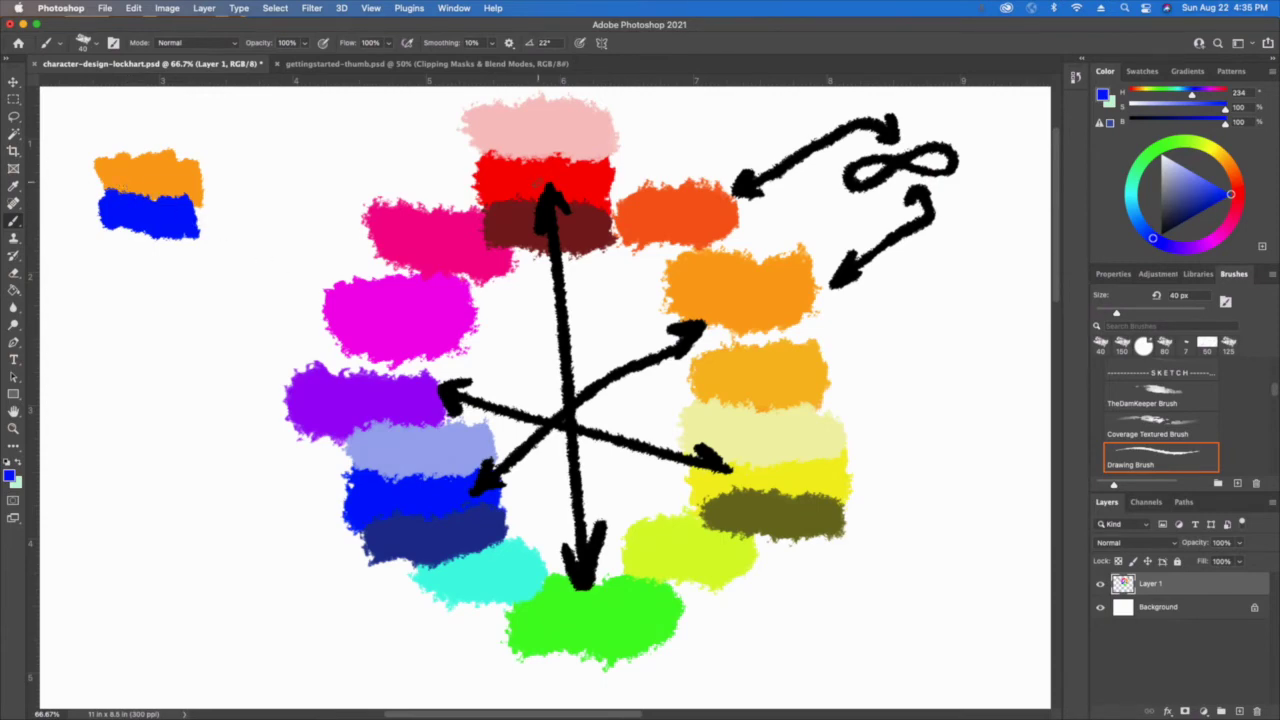
Paint a red blob lower in the left area with a green stroke beneath it
{"action": "key", "text": "i"}
{"action": "left_click", "coordinate": [519, 173]}
{"action": "key", "text": "b"}
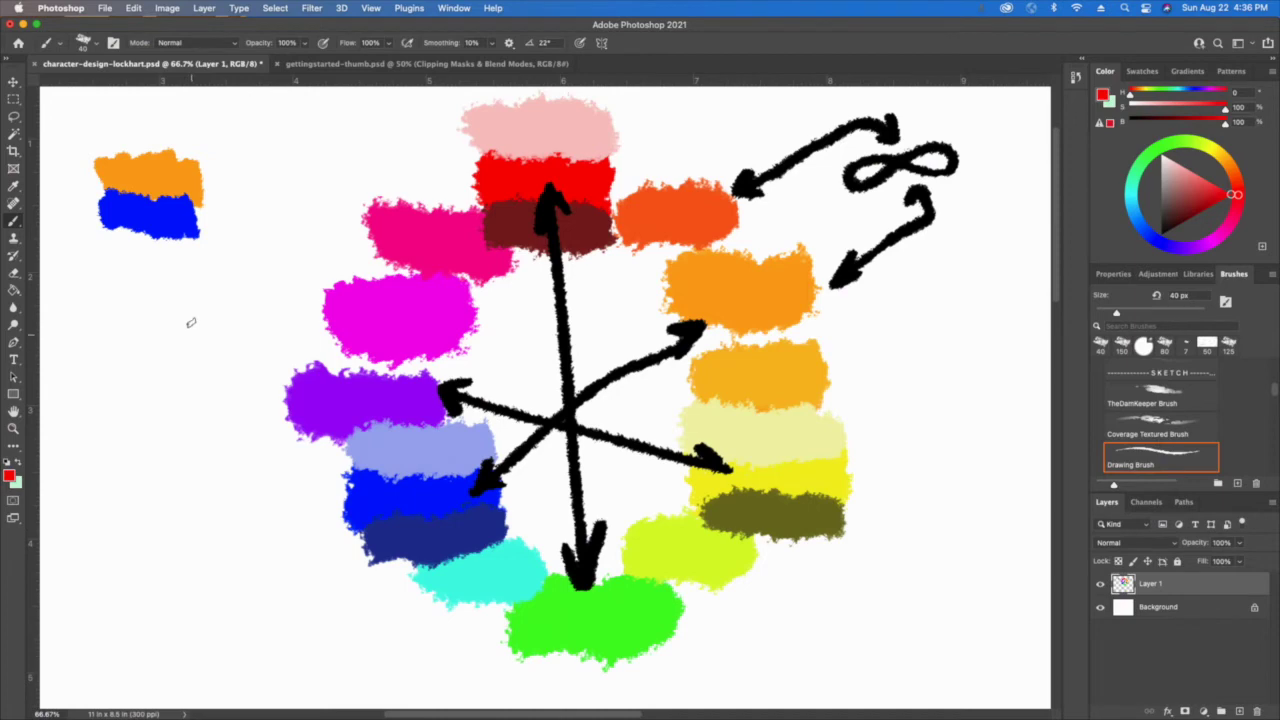
{"action": "mouse_move", "coordinate": [192, 330]}
{"action": "left_mouse_down"}
{"action": "mouse_move", "coordinate": [138, 319]}
{"action": "mouse_move", "coordinate": [132, 350]}
{"action": "mouse_move", "coordinate": [104, 335]}
{"action": "left_mouse_up"}
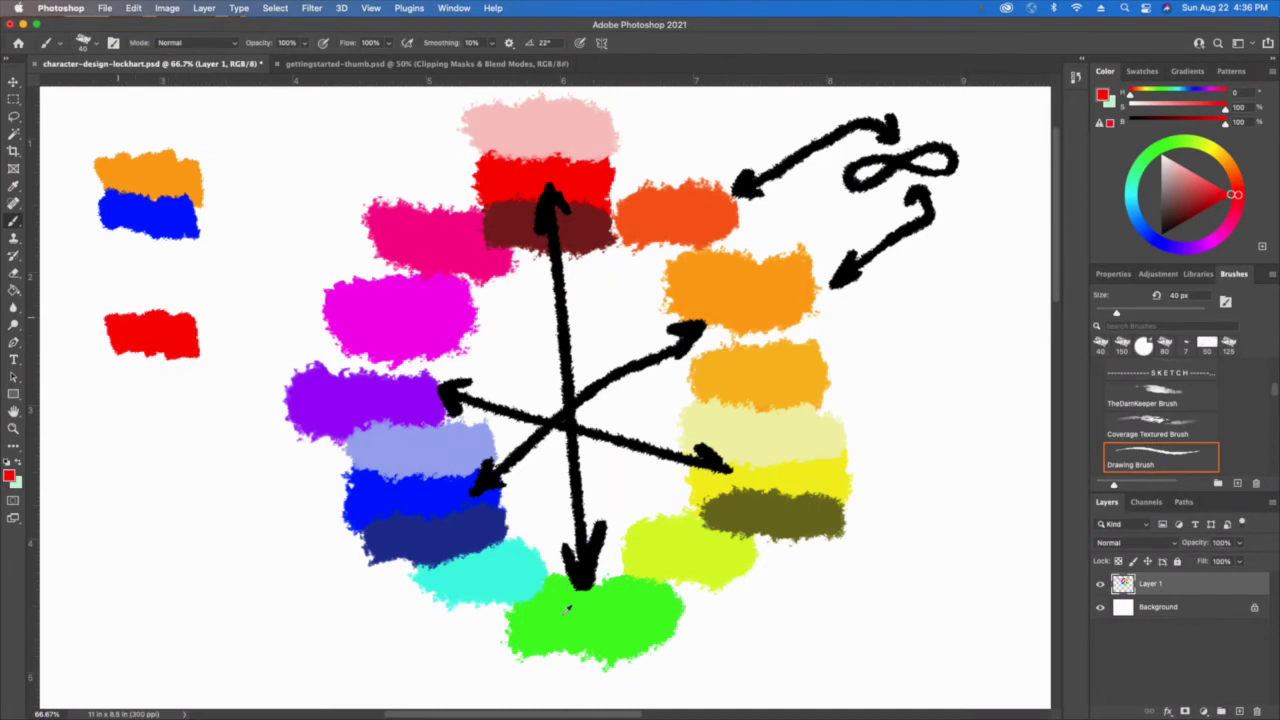
{"action": "left_click", "coordinate": [186, 392], "text": "alt"}
{"action": "mouse_move", "coordinate": [190, 380]}
{"action": "left_mouse_down"}
{"action": "mouse_move", "coordinate": [149, 382]}
{"action": "mouse_move", "coordinate": [112, 364]}
{"action": "left_mouse_up"}
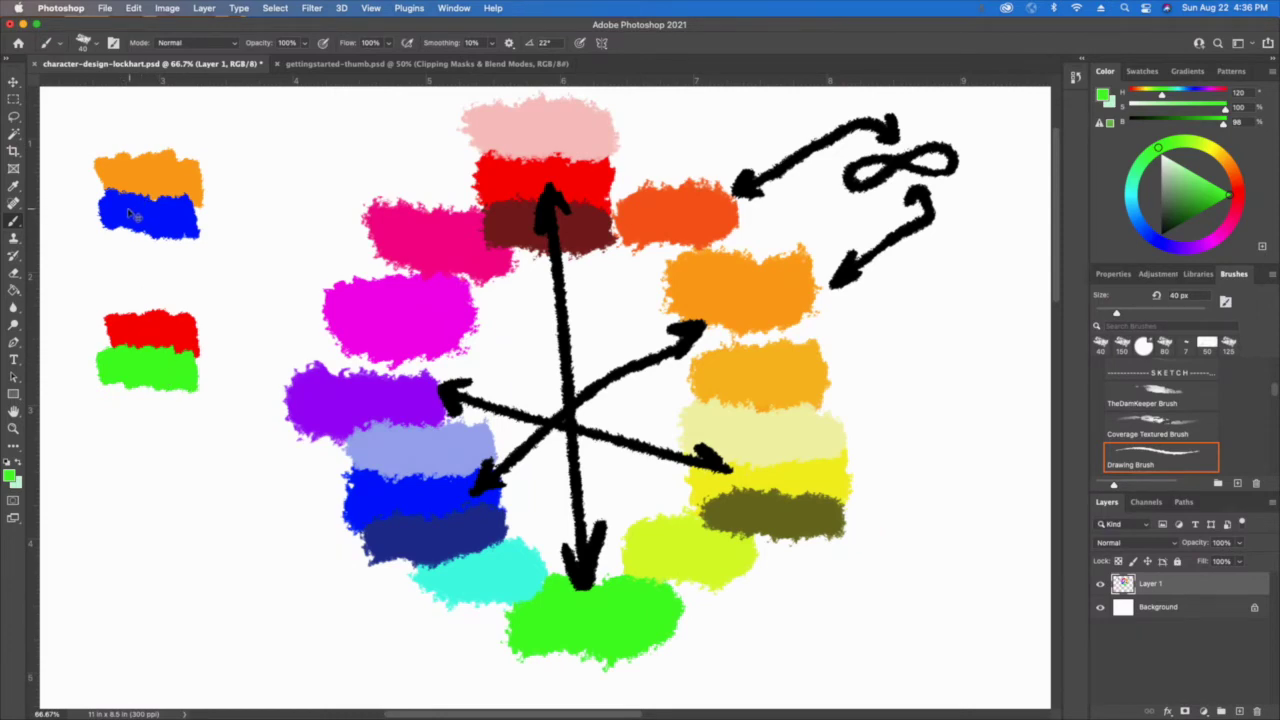
Zoom and pan to review the whole drawing, then begin undoing the arrow strokes
{"action": "key", "text": "super+equal"}
{"action": "left_click_drag", "start_coordinate": [100, 206], "coordinate": [485, 437]}
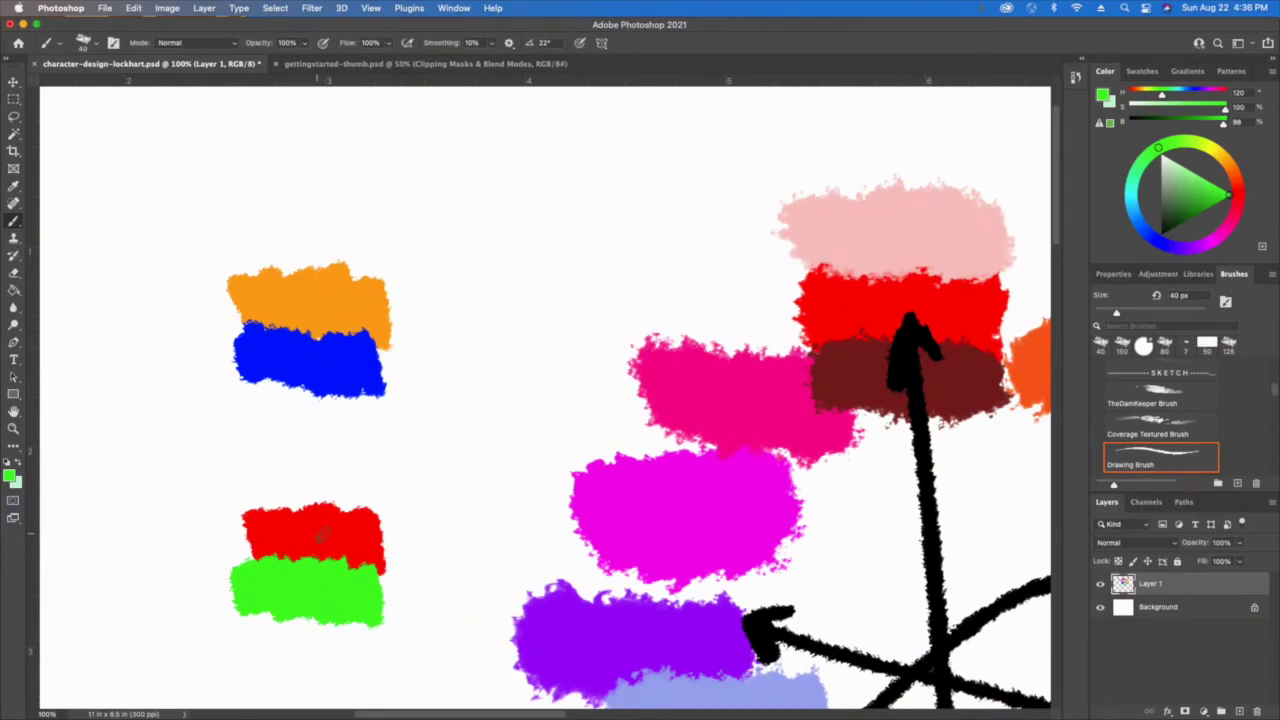
{"action": "left_click_drag", "start_coordinate": [425, 474], "coordinate": [296, 284]}
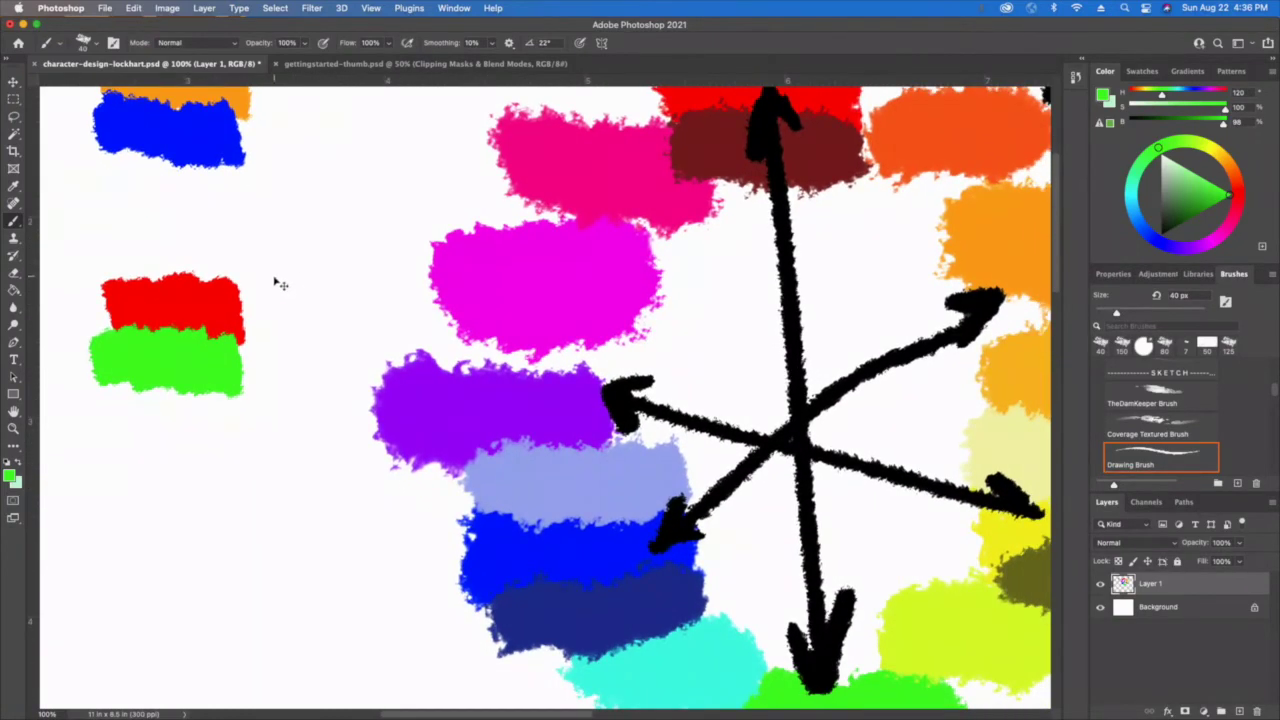
{"action": "key", "text": "super+minus"}
{"action": "key", "text": "super+minus"}
{"action": "left_click_drag", "start_coordinate": [352, 367], "coordinate": [257, 323]}
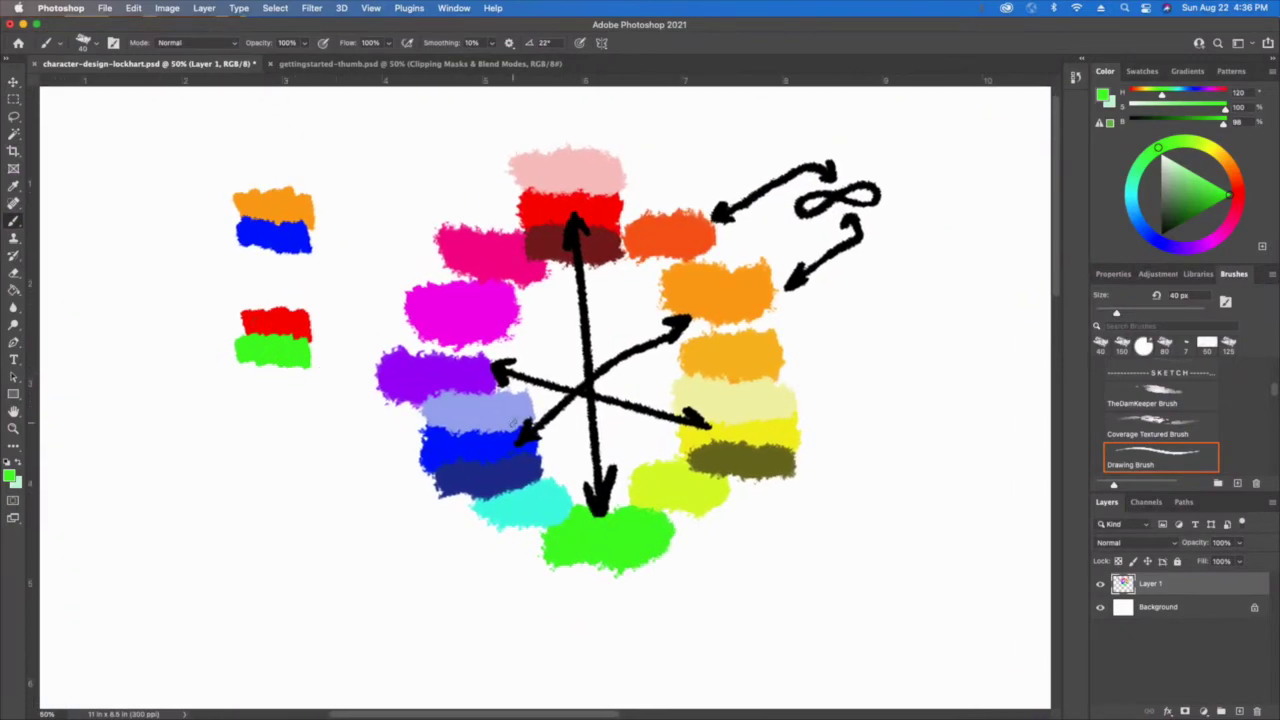
{"action": "key", "text": "super+z"}
{"action": "key", "text": "super+z"}
{"action": "key", "text": "super+z"}
{"action": "key", "text": "super+z"}
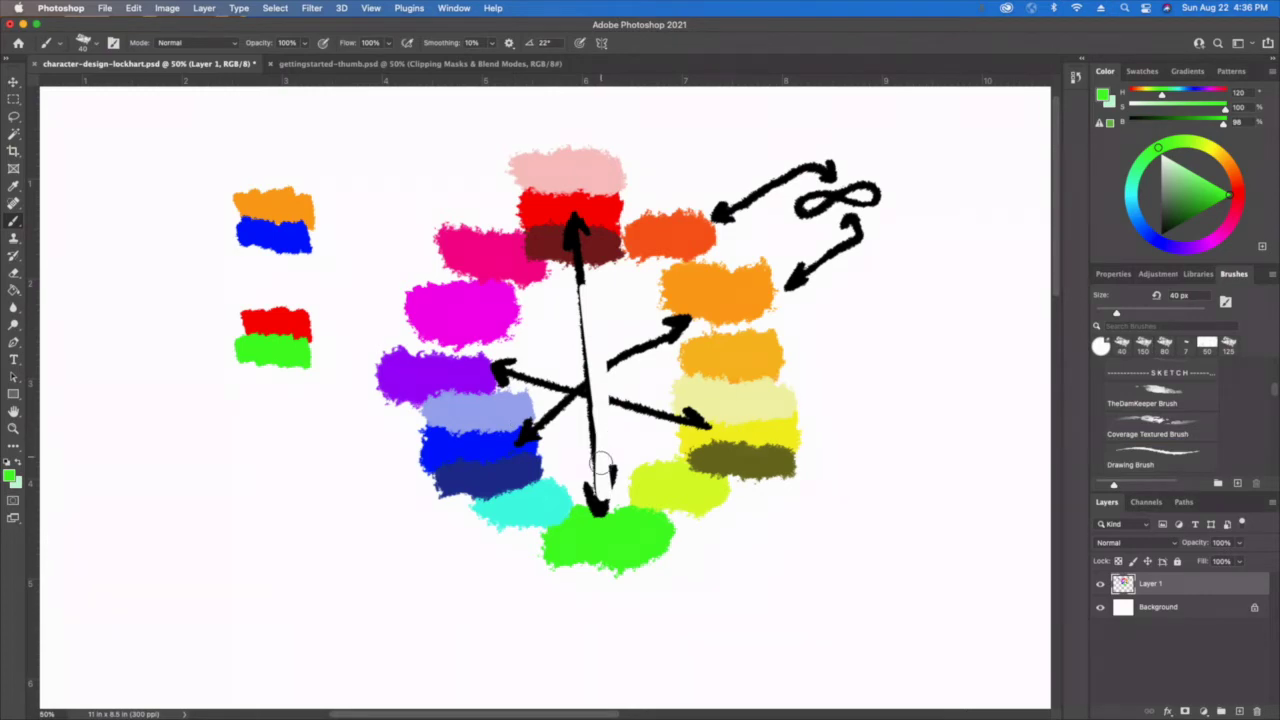
Paint over the leftover arrow lines in white to widen the wheel's centre, then restore black
{"action": "mouse_move", "coordinate": [590, 485]}
{"action": "left_mouse_down"}
{"action": "mouse_move", "coordinate": [613, 450]}
{"action": "mouse_move", "coordinate": [592, 383]}
{"action": "mouse_move", "coordinate": [590, 440]}
{"action": "mouse_move", "coordinate": [580, 236]}
{"action": "mouse_move", "coordinate": [578, 268]}
{"action": "mouse_move", "coordinate": [606, 329]}
{"action": "mouse_move", "coordinate": [696, 427]}
{"action": "mouse_move", "coordinate": [680, 343]}
{"action": "mouse_move", "coordinate": [593, 362]}
{"action": "mouse_move", "coordinate": [521, 400]}
{"action": "mouse_move", "coordinate": [521, 437]}
{"action": "mouse_move", "coordinate": [609, 491]}
{"action": "left_mouse_up"}
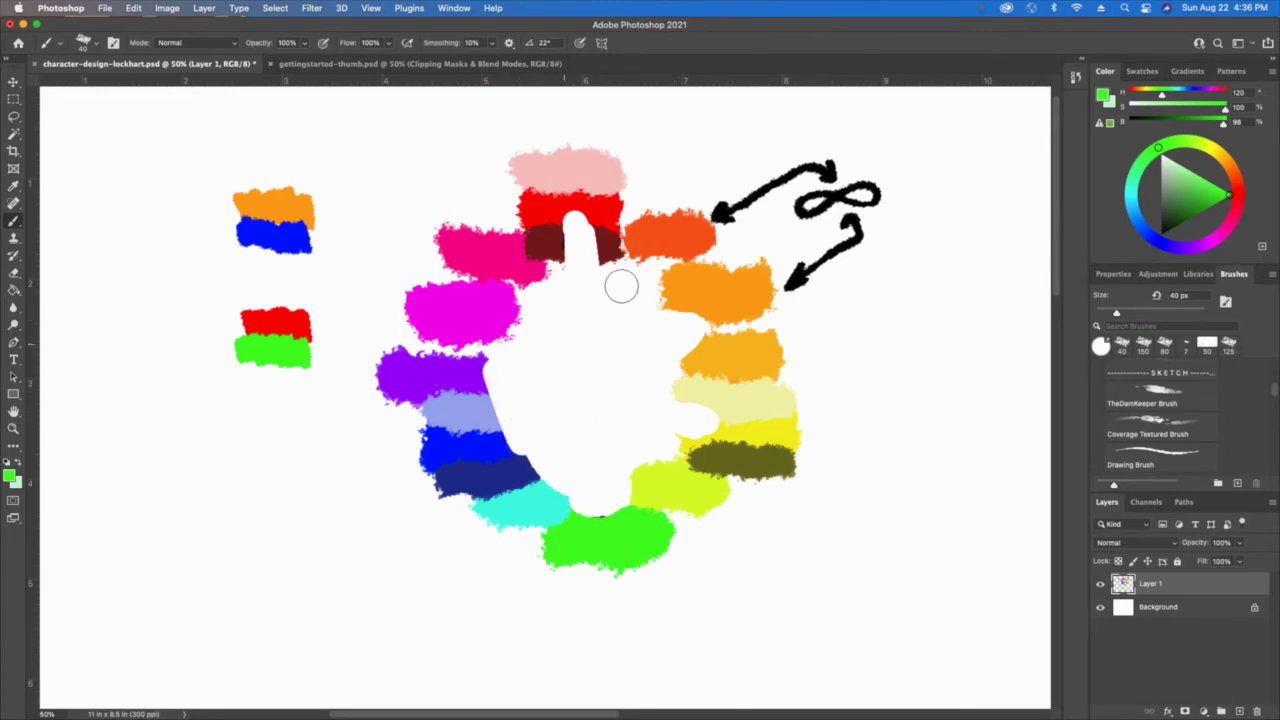
{"action": "mouse_move", "coordinate": [621, 287]}
{"action": "left_mouse_down"}
{"action": "mouse_move", "coordinate": [611, 251]}
{"action": "mouse_move", "coordinate": [634, 277]}
{"action": "mouse_move", "coordinate": [597, 257]}
{"action": "mouse_move", "coordinate": [546, 266]}
{"action": "mouse_move", "coordinate": [656, 273]}
{"action": "left_mouse_up"}
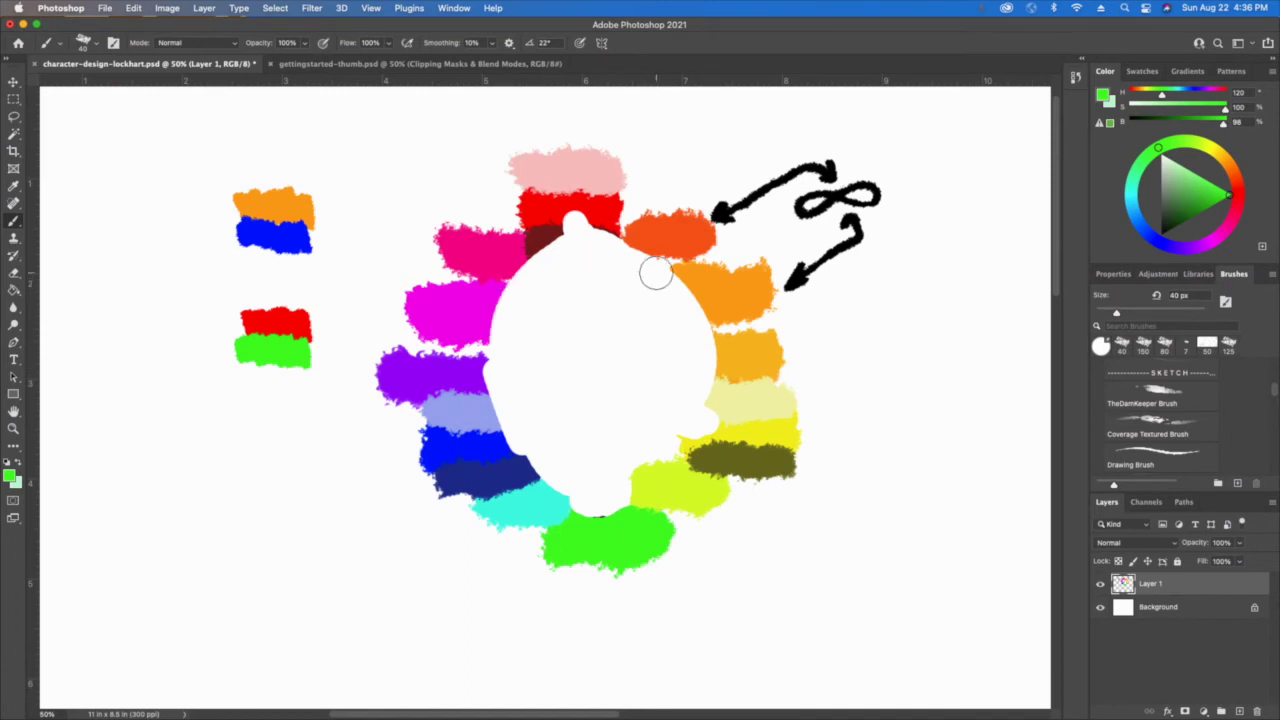
{"action": "key", "text": "x"}
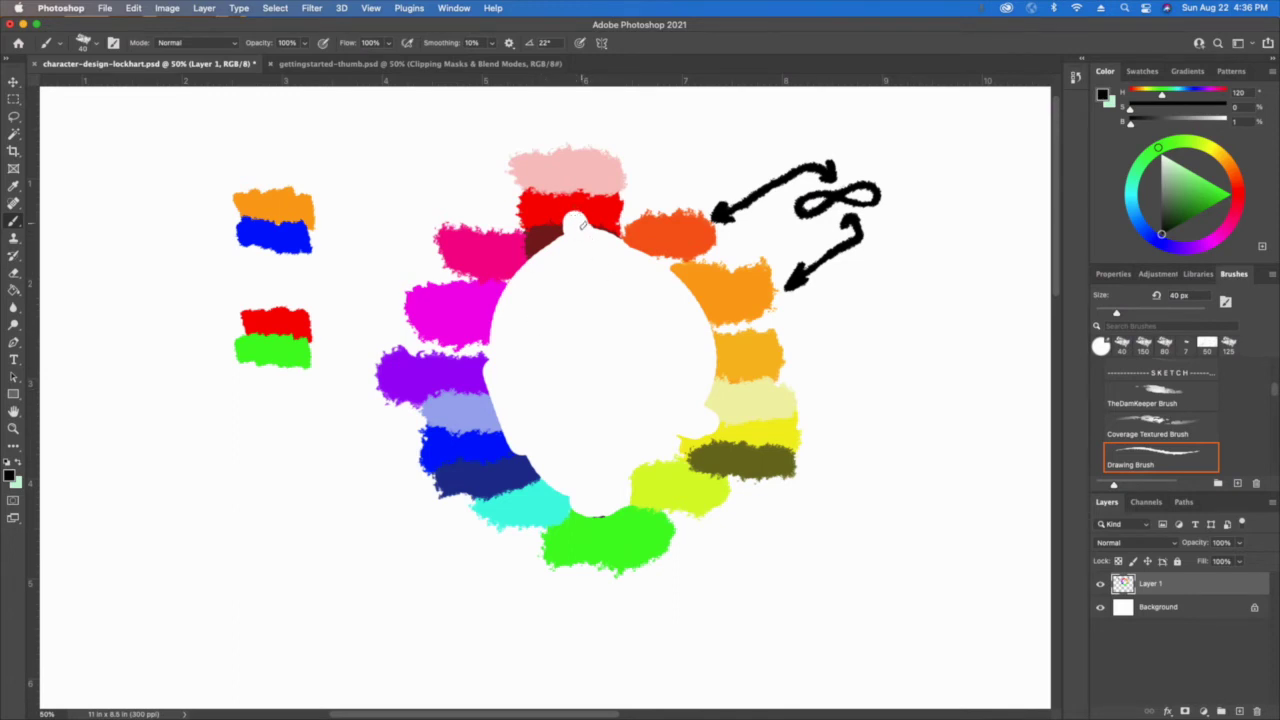
Sketch two black lines from the wheel centre's top, then undo the last stroke
{"action": "left_click_drag", "start_coordinate": [570, 217], "coordinate": [730, 349]}
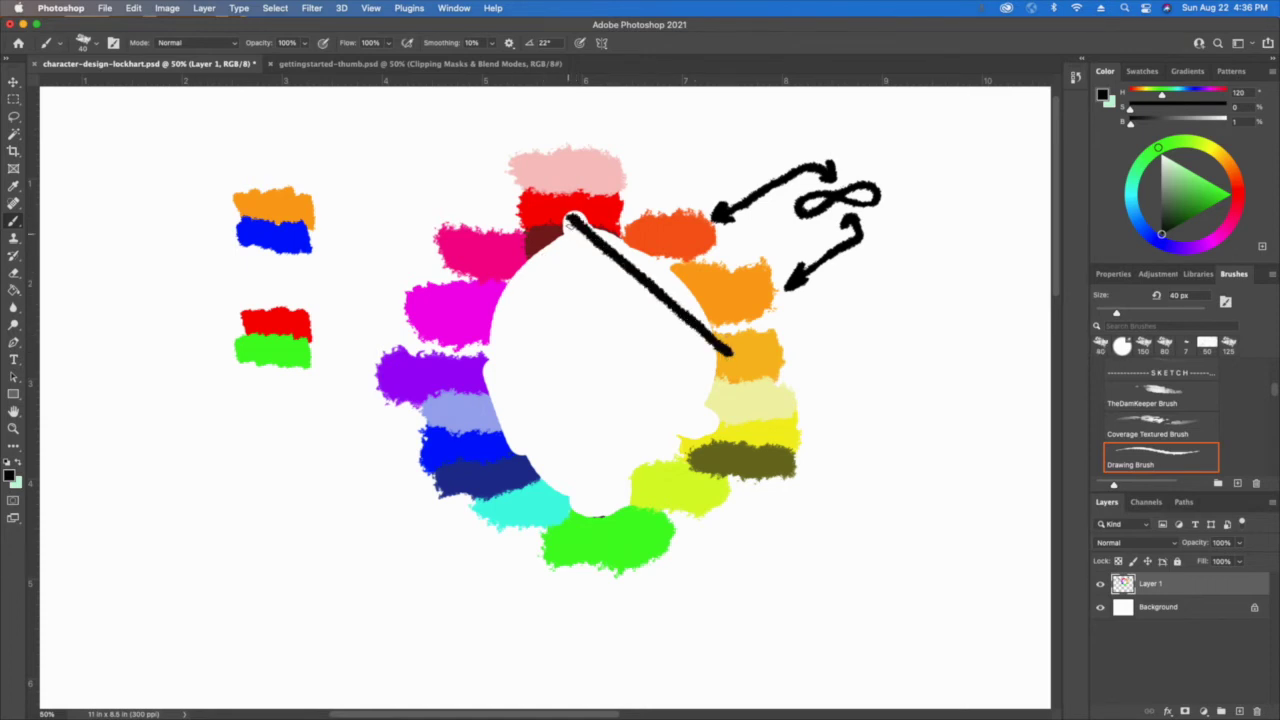
{"action": "mouse_move", "coordinate": [570, 217]}
{"action": "left_mouse_down"}
{"action": "mouse_move", "coordinate": [475, 408]}
{"action": "mouse_move", "coordinate": [728, 352]}
{"action": "left_mouse_up"}
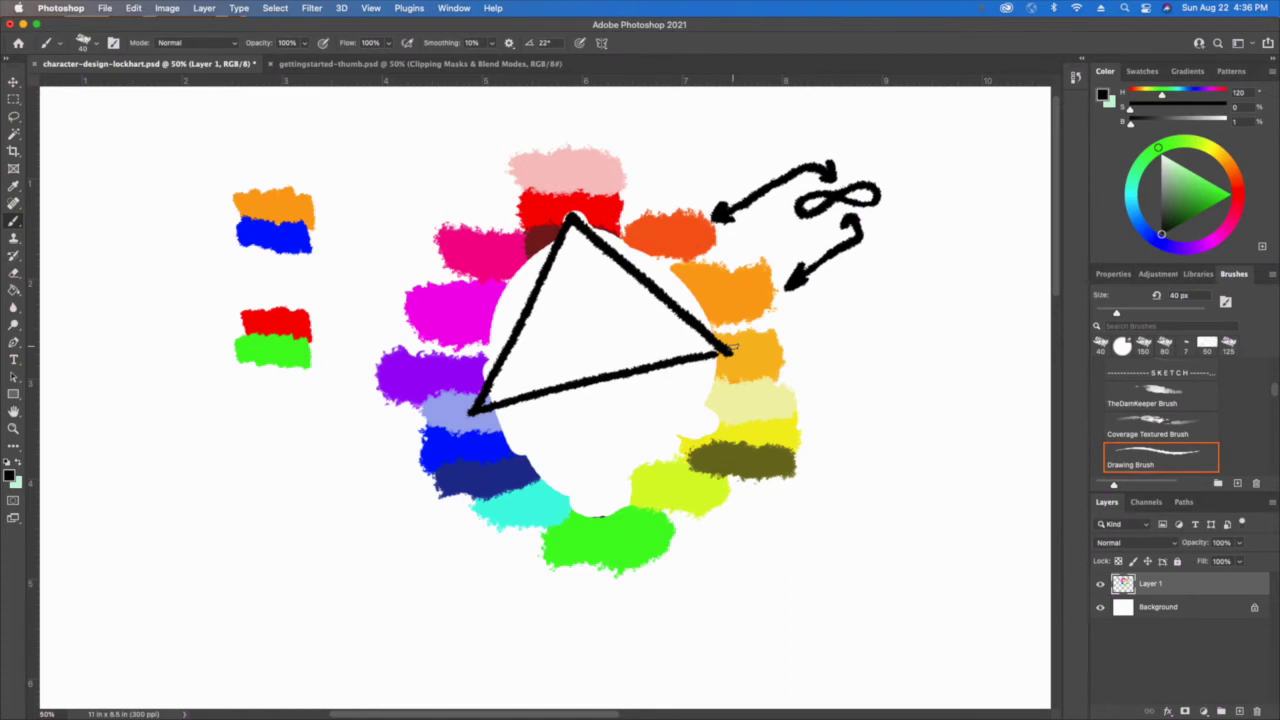
{"action": "key", "text": "super+z"}
{"action": "key", "text": "super+z"}
{"action": "key", "text": "super+z"}
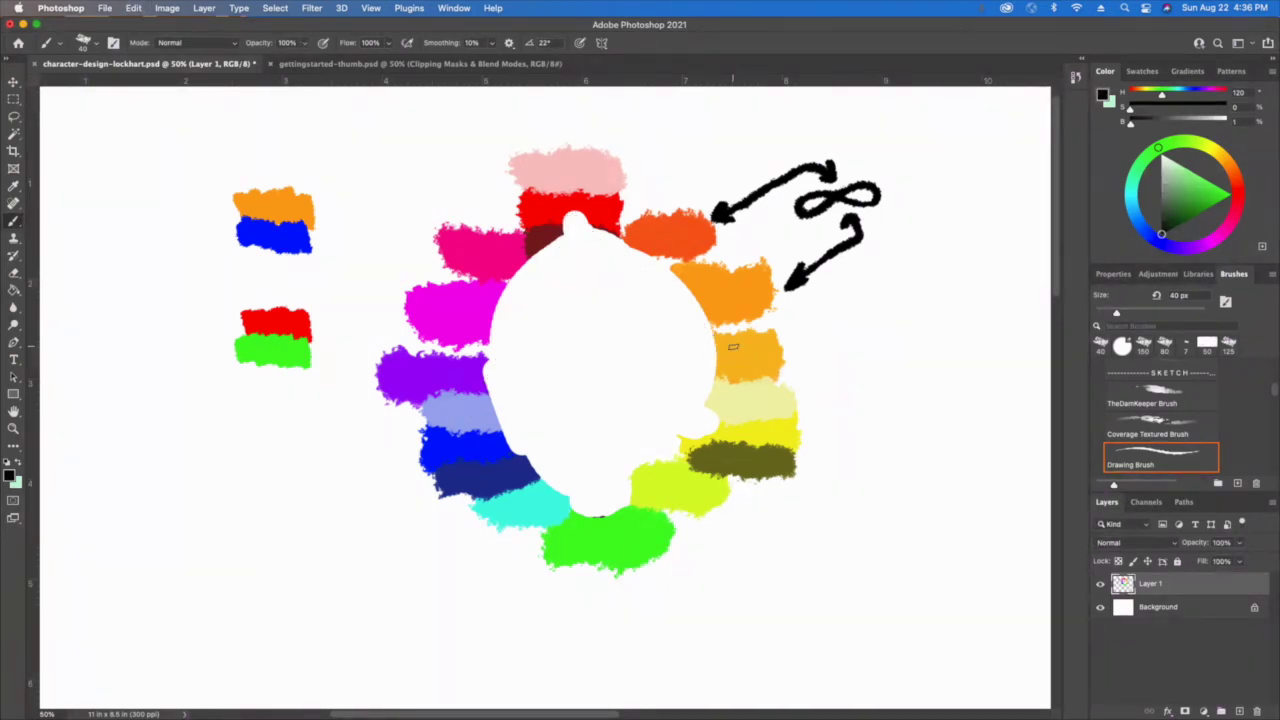
Add a new Layer 2 and brush a black triangle side from yellow up to the top
{"action": "left_click", "coordinate": [1238, 710]}
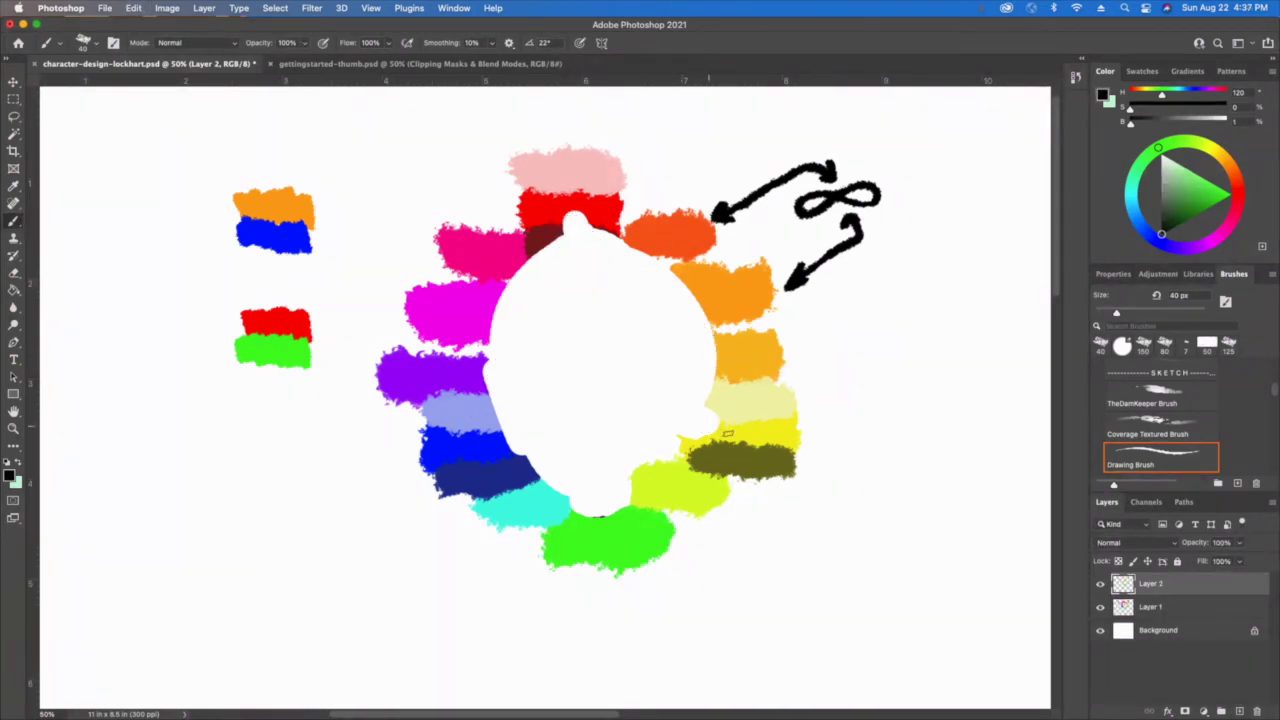
{"action": "mouse_move", "coordinate": [728, 436]}
{"action": "left_mouse_down"}
{"action": "mouse_move", "coordinate": [581, 222]}
{"action": "mouse_move", "coordinate": [489, 438]}
{"action": "mouse_move", "coordinate": [726, 430]}
{"action": "left_mouse_up"}
{"action": "key", "text": "super+t"}
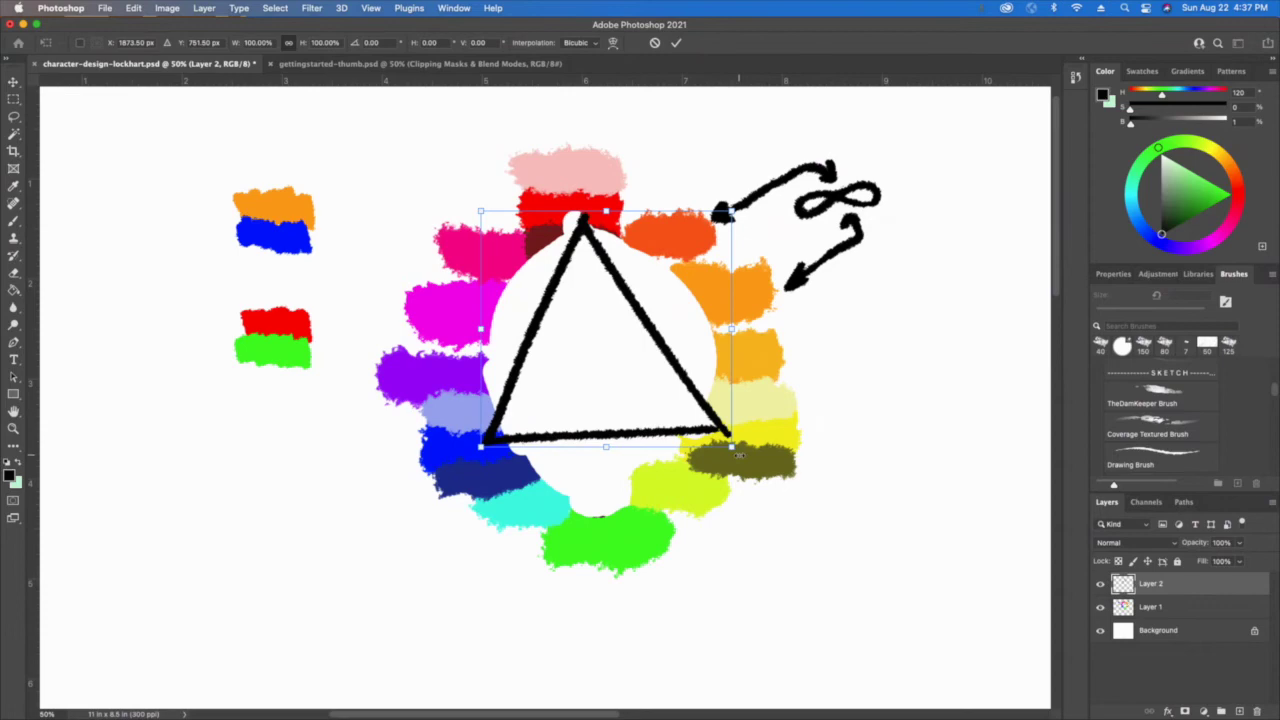
Rotate the triangle clockwise and shift it down-left onto the orange, purple and yellow-green dabs, then commit
{"action": "left_click_drag", "start_coordinate": [738, 452], "coordinate": [788, 186]}
{"action": "left_click_drag", "start_coordinate": [596, 294], "coordinate": [570, 335]}
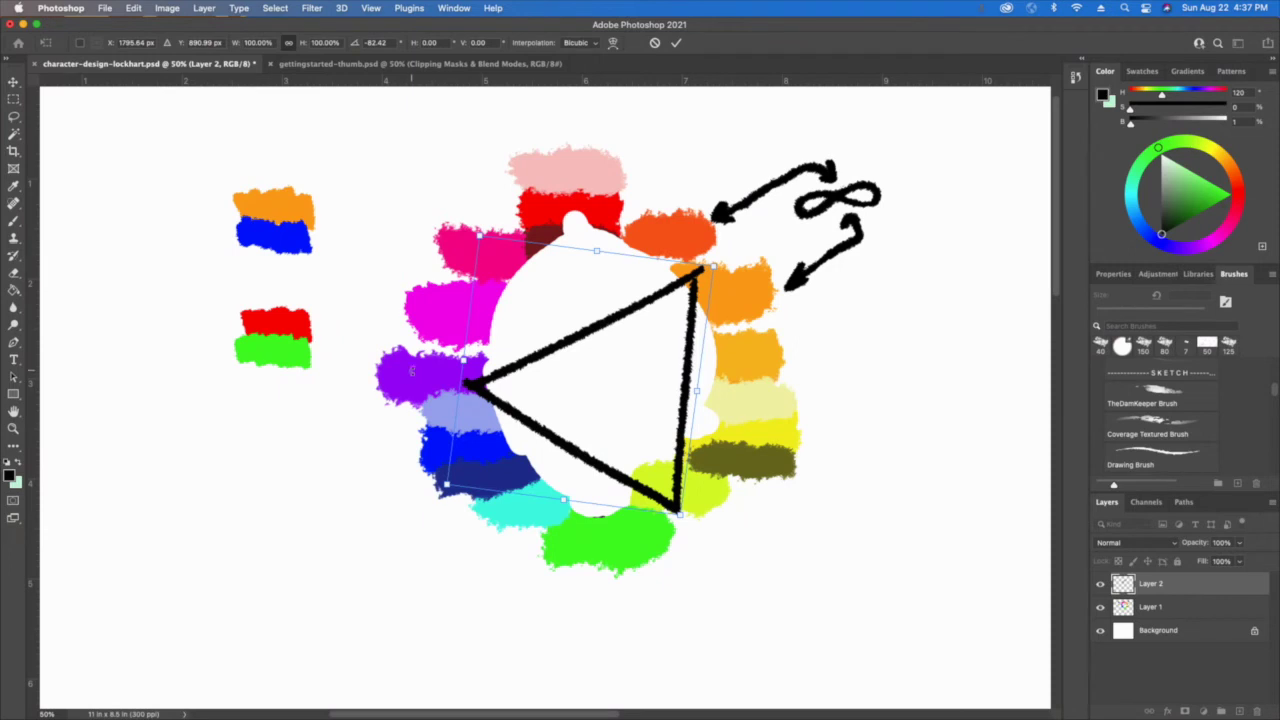
{"action": "key", "text": "Return"}
{"action": "key", "text": "b"}
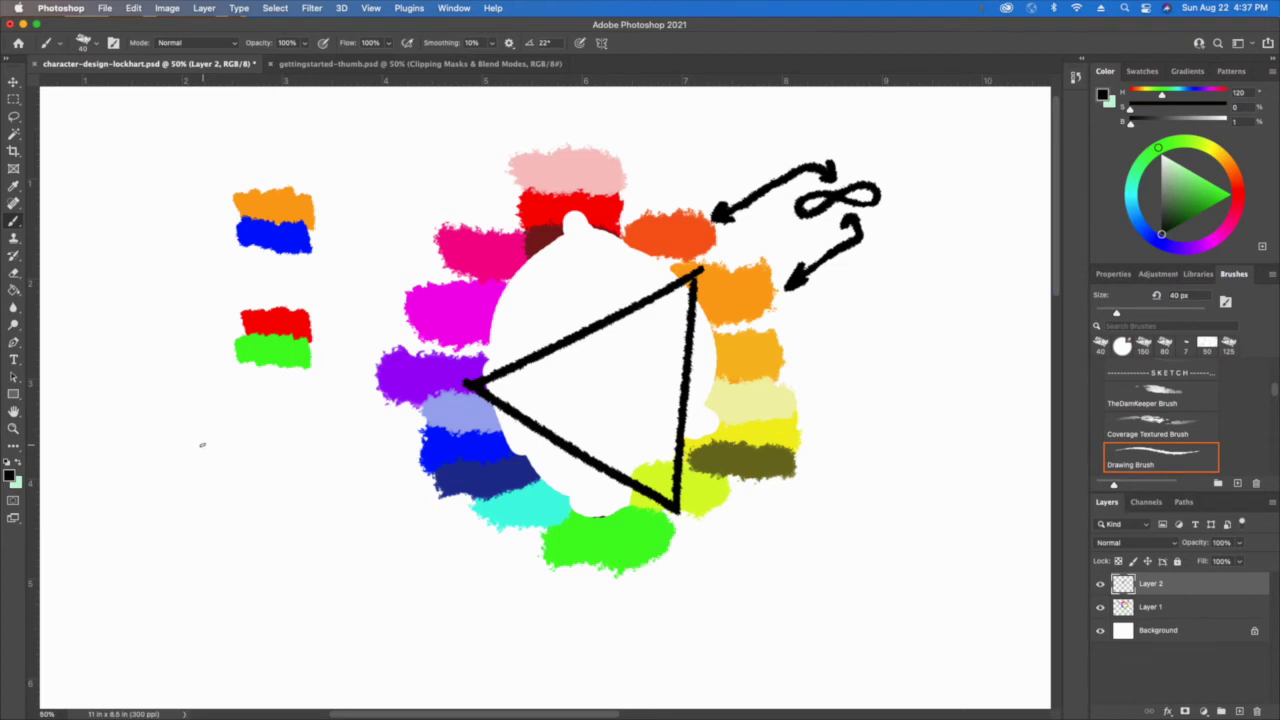
Sample the wheel's purple and paint a purple stroke across the lower-left canvas
{"action": "key", "text": "i"}
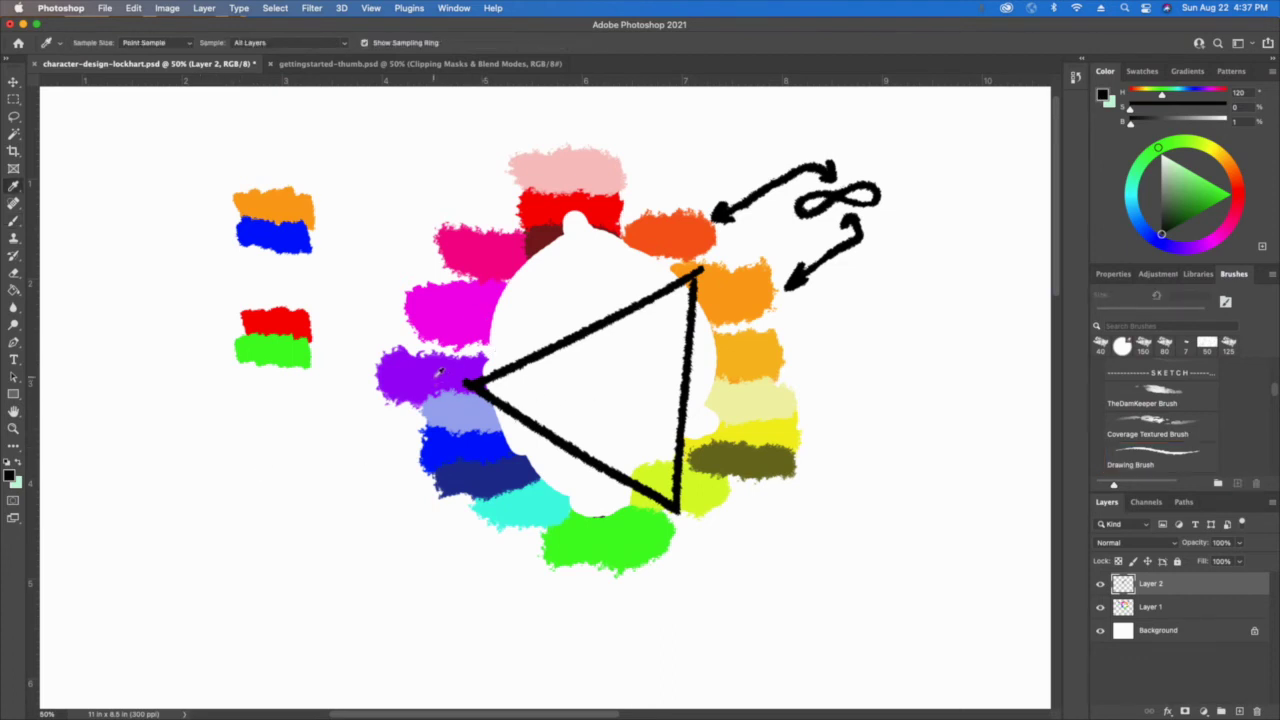
{"action": "left_click", "coordinate": [437, 372]}
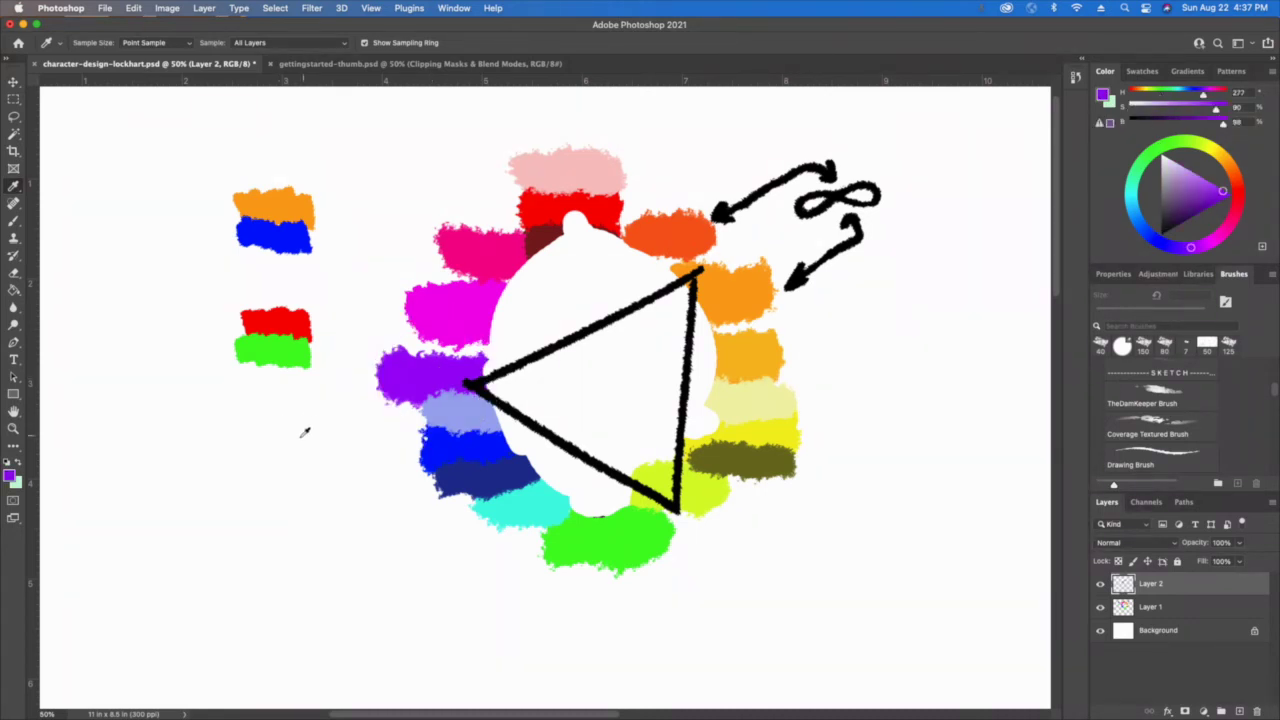
{"action": "key", "text": "b"}
{"action": "mouse_move", "coordinate": [318, 428]}
{"action": "left_mouse_down"}
{"action": "mouse_move", "coordinate": [268, 420]}
{"action": "mouse_move", "coordinate": [262, 443]}
{"action": "mouse_move", "coordinate": [236, 420]}
{"action": "mouse_move", "coordinate": [192, 440]}
{"action": "mouse_move", "coordinate": [163, 436]}
{"action": "mouse_move", "coordinate": [168, 427]}
{"action": "left_mouse_up"}
Pick paler purple tints, then paint a dark purple dab right of the strip and choose a darker shade
{"action": "left_click", "coordinate": [1201, 180]}
{"action": "left_click", "coordinate": [1180, 171]}
{"action": "left_click", "coordinate": [1174, 167]}
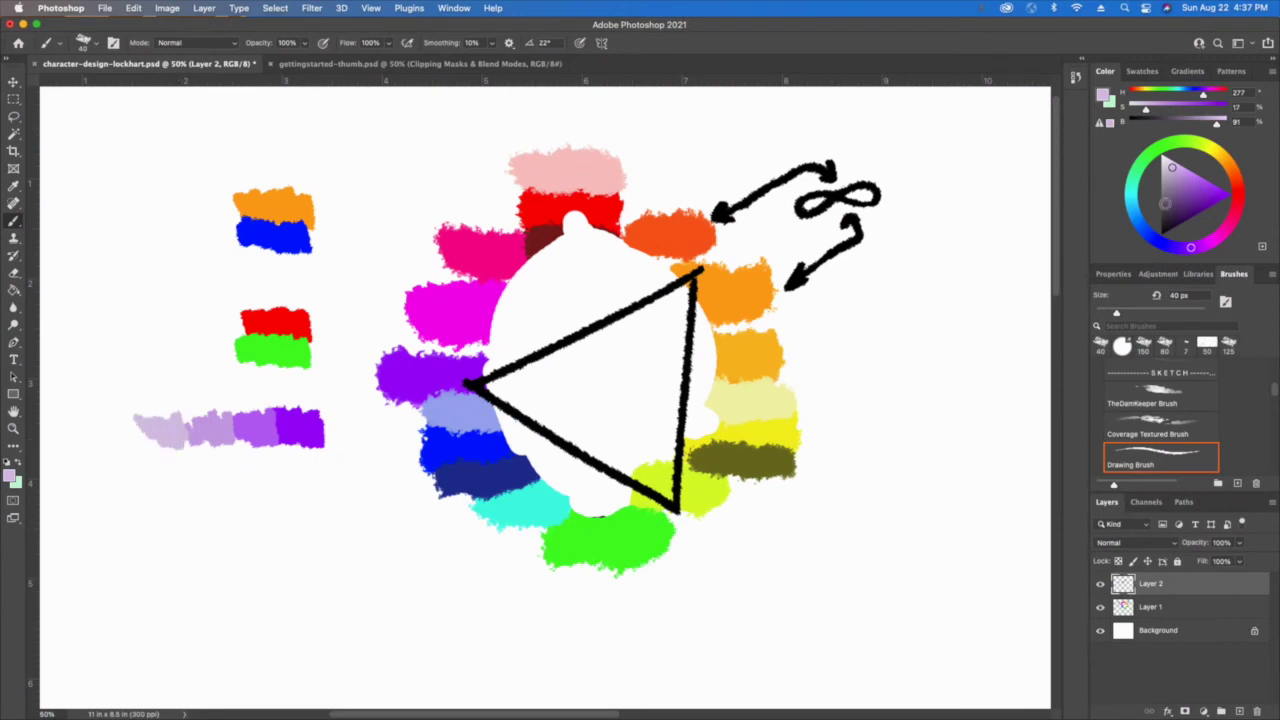
{"action": "left_click", "coordinate": [1183, 194]}
{"action": "mouse_move", "coordinate": [328, 419]}
{"action": "left_mouse_down"}
{"action": "mouse_move", "coordinate": [345, 436]}
{"action": "mouse_move", "coordinate": [406, 436]}
{"action": "left_mouse_up"}
{"action": "left_click", "coordinate": [1183, 214]}
Sample the yellow-green dab, paint it below the purple row, and add a paler tint to its left
{"action": "key", "text": "i"}
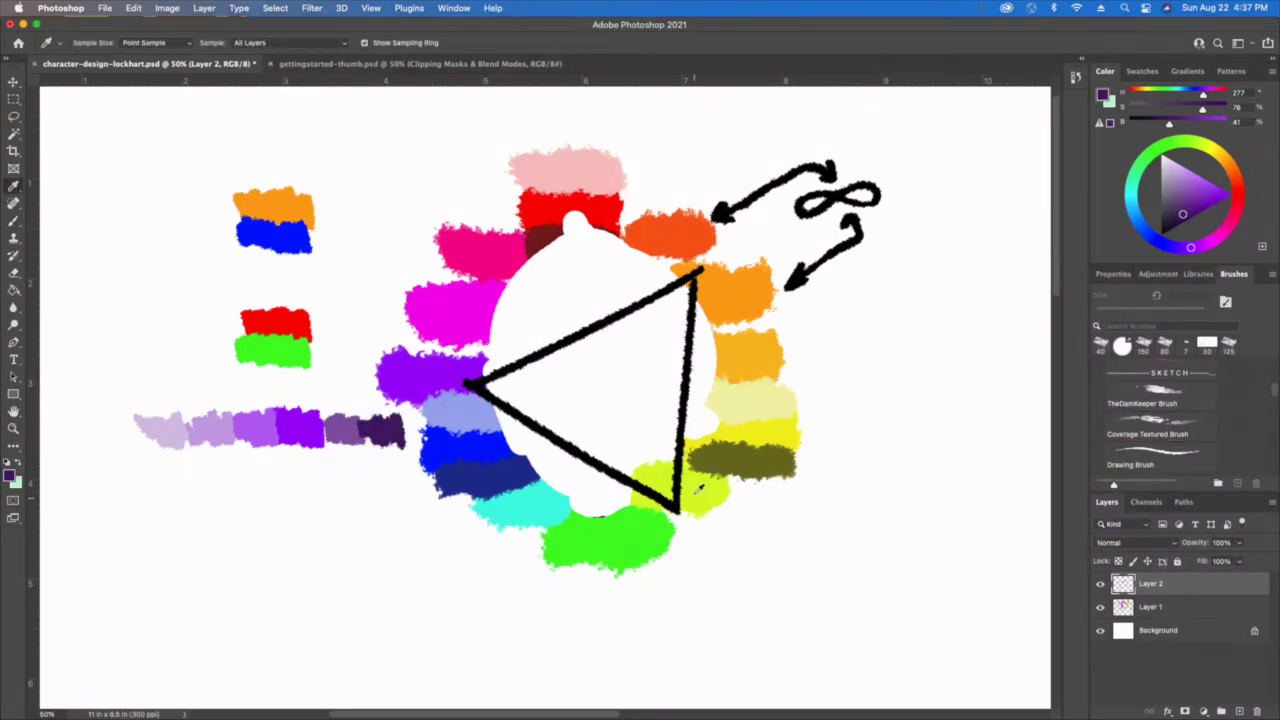
{"action": "left_click", "coordinate": [699, 488]}
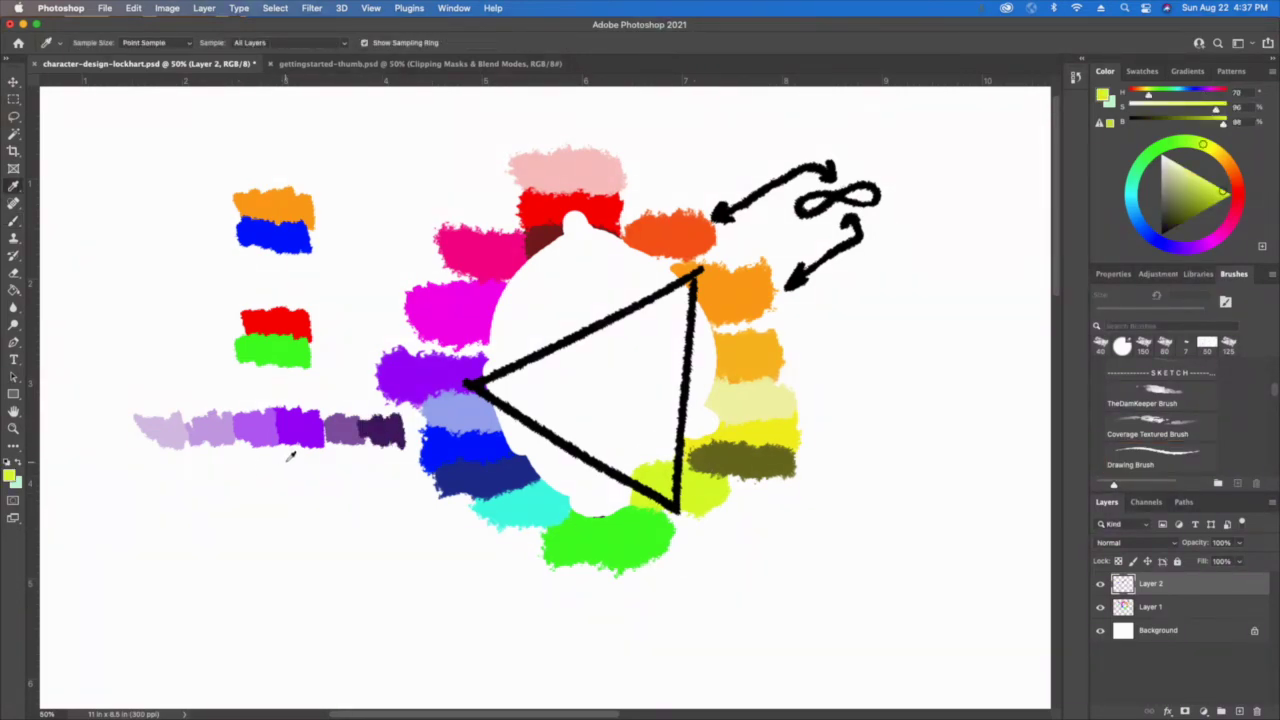
{"action": "key", "text": "b"}
{"action": "left_click_drag", "start_coordinate": [278, 462], "coordinate": [322, 462]}
{"action": "left_click", "coordinate": [1204, 182]}
{"action": "mouse_move", "coordinate": [270, 455]}
{"action": "left_mouse_down"}
{"action": "mouse_move", "coordinate": [240, 448]}
{"action": "mouse_move", "coordinate": [218, 470]}
{"action": "mouse_move", "coordinate": [200, 443]}
{"action": "mouse_move", "coordinate": [219, 419]}
{"action": "mouse_move", "coordinate": [165, 449]}
{"action": "mouse_move", "coordinate": [134, 456]}
{"action": "left_mouse_up"}
Pick paler yellow-green tints, then paint two progressively darker olive dabs to the row's right
{"action": "left_click", "coordinate": [1182, 170]}
{"action": "left_click", "coordinate": [1175, 170]}
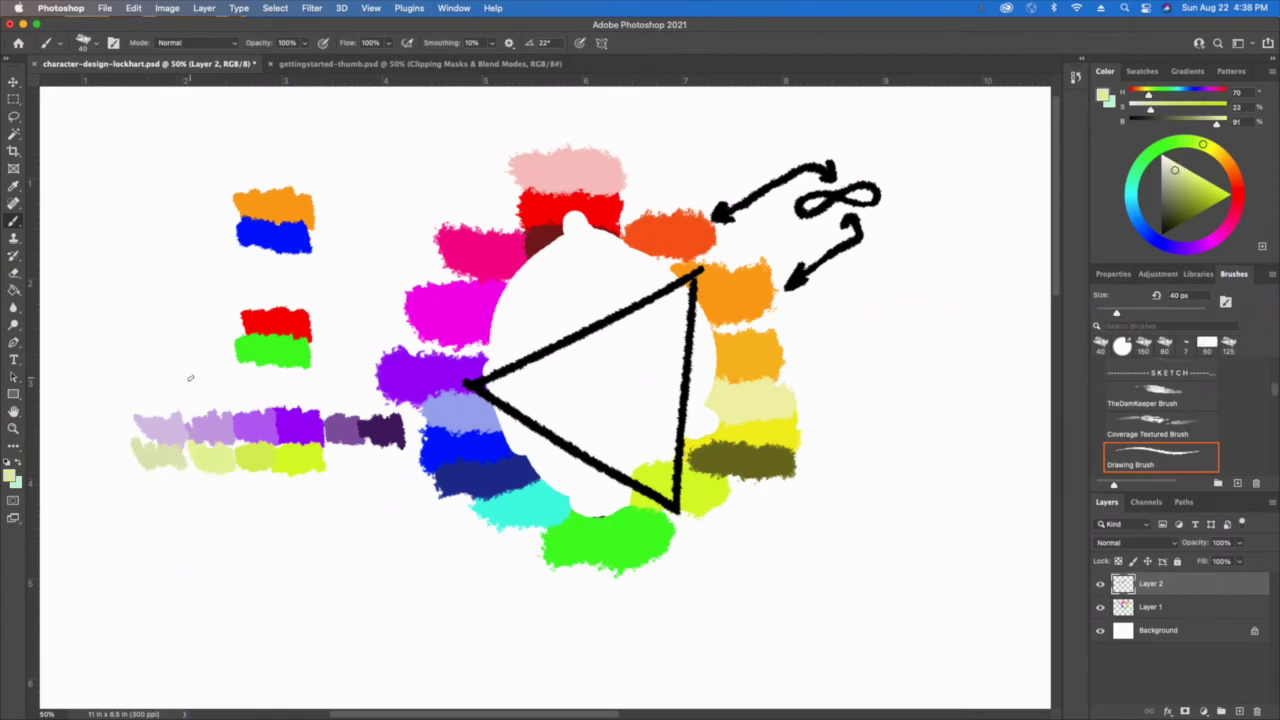
{"action": "left_click", "coordinate": [1185, 197]}
{"action": "left_click_drag", "start_coordinate": [330, 451], "coordinate": [364, 452]}
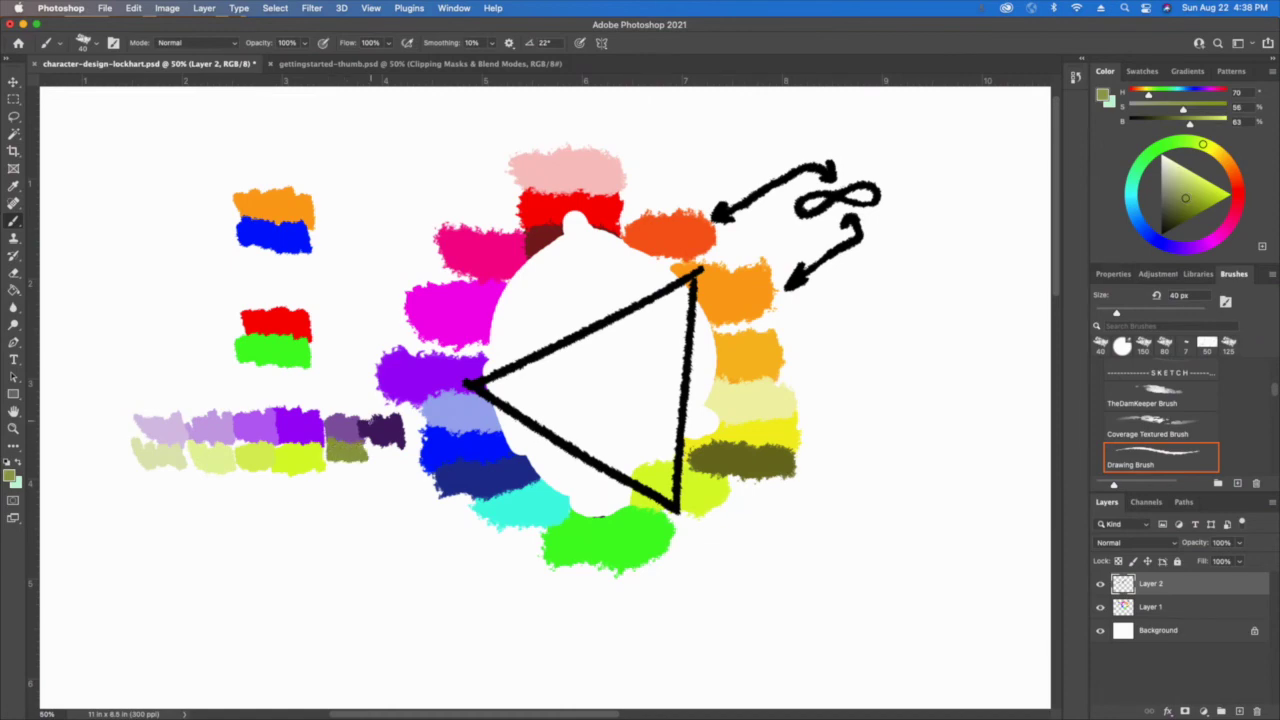
{"action": "left_click", "coordinate": [1184, 214]}
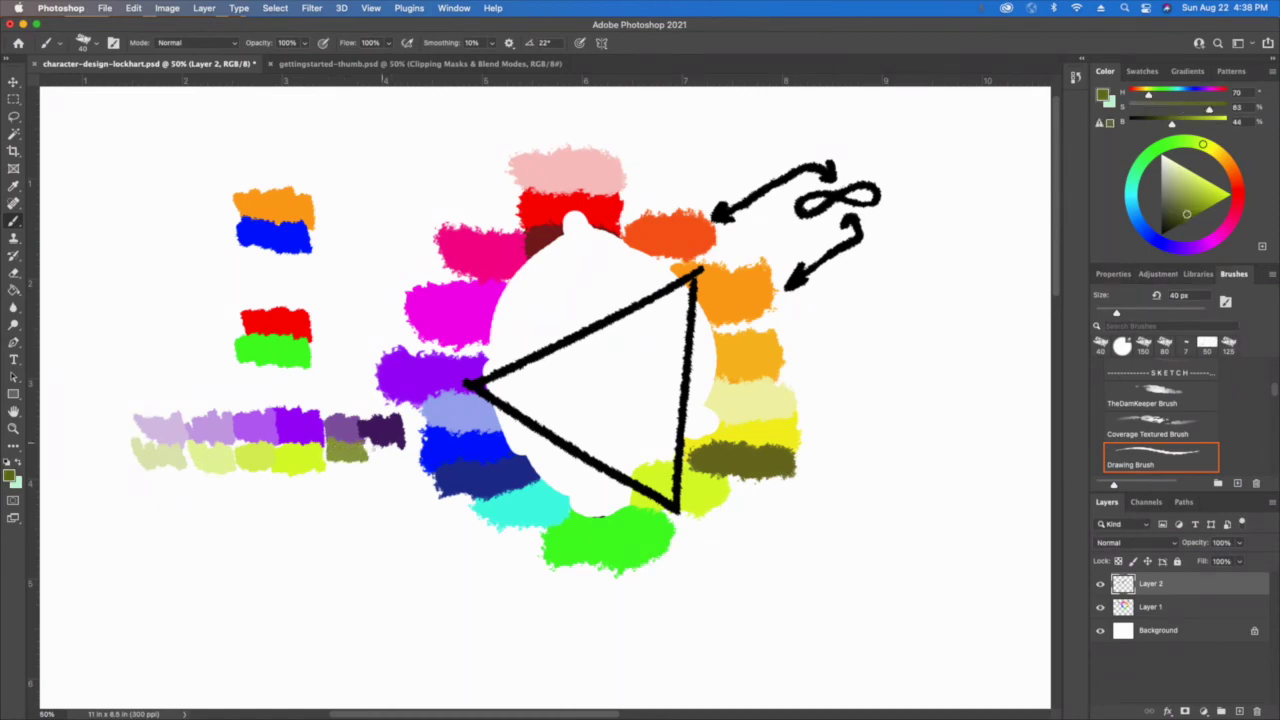
{"action": "left_click_drag", "start_coordinate": [372, 452], "coordinate": [410, 450]}
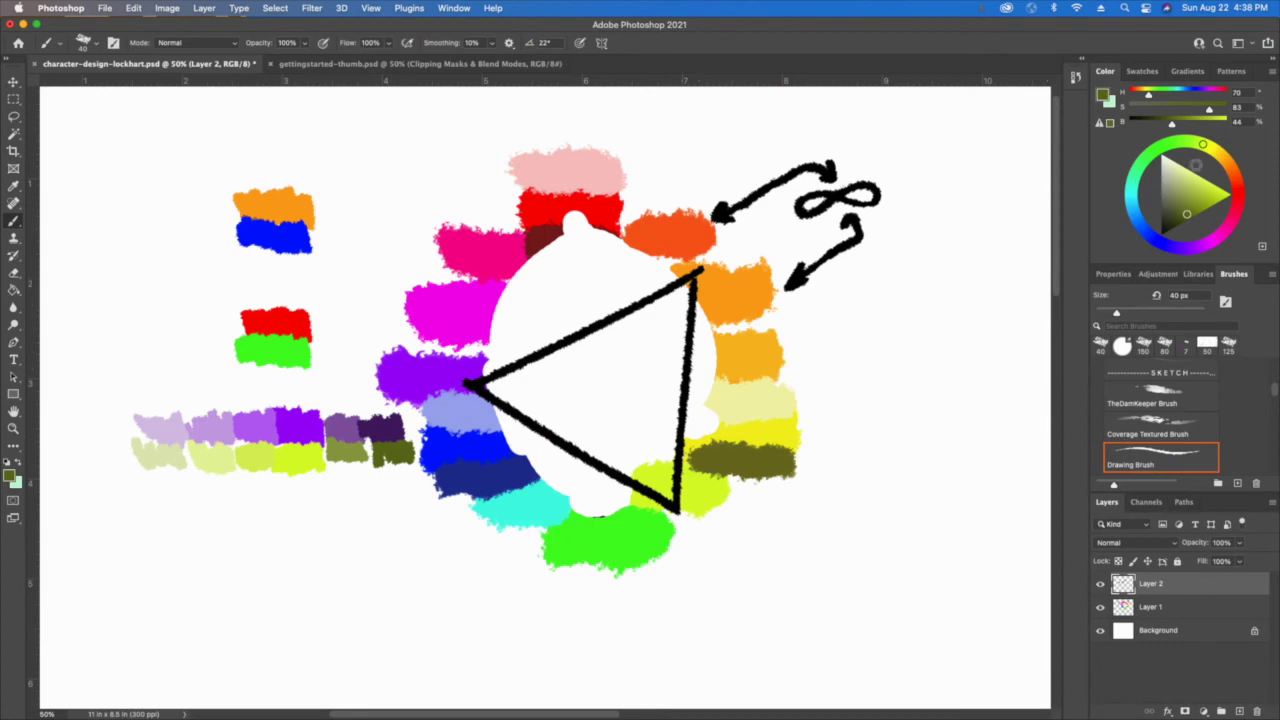
Sample the wheel's orange, paint an orange dab under the yellow-green row, and draw an upward arrow
{"action": "key", "text": "i"}
{"action": "left_click", "coordinate": [729, 293]}
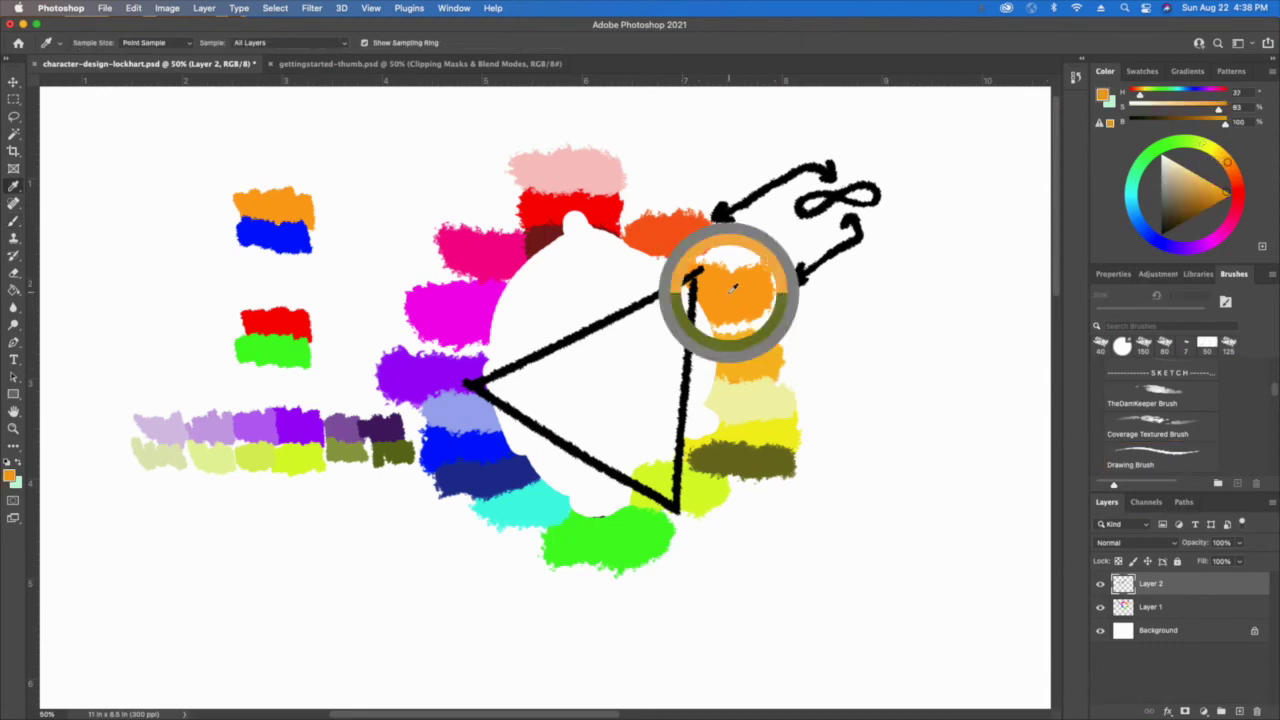
{"action": "key", "text": "b"}
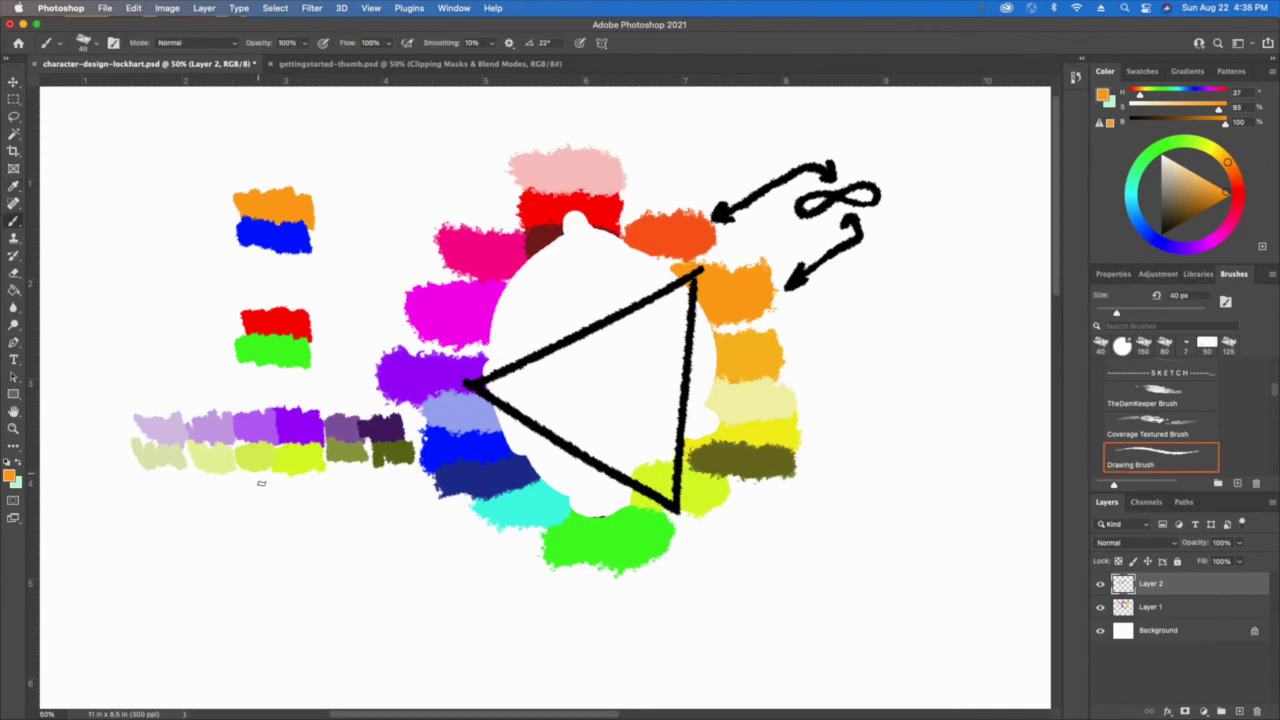
{"action": "left_click_drag", "start_coordinate": [270, 480], "coordinate": [322, 492]}
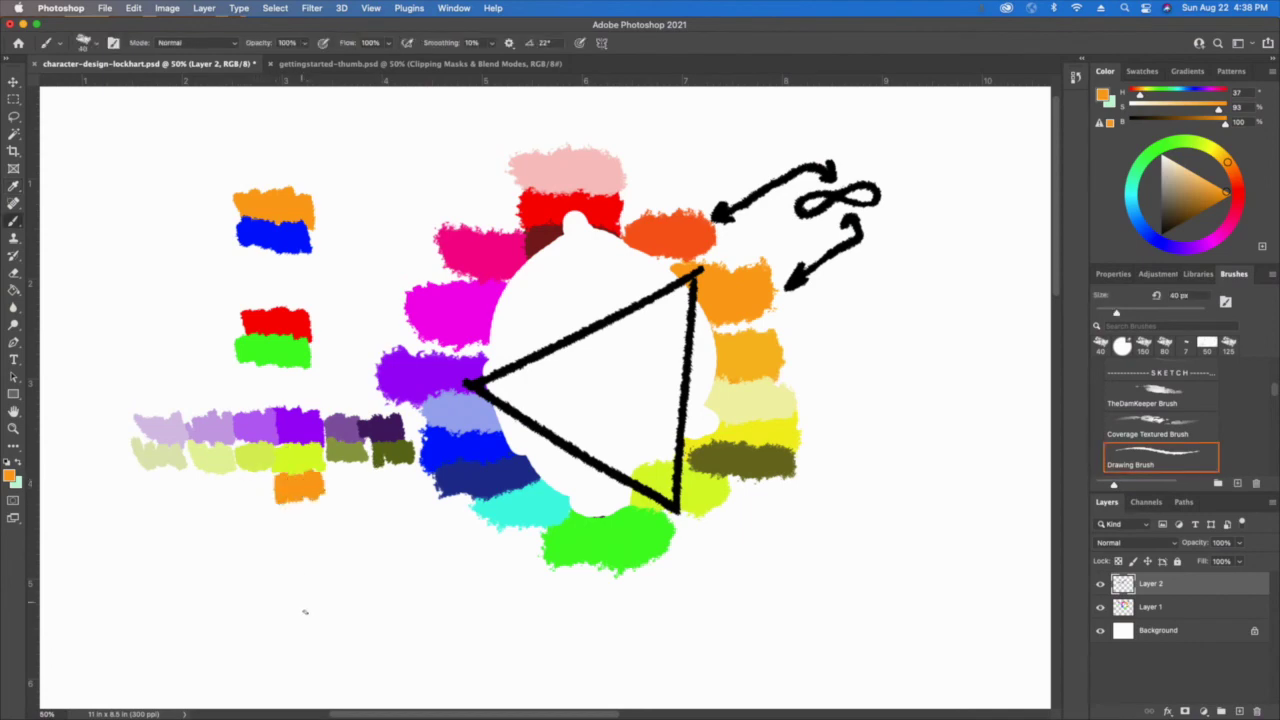
{"action": "mouse_move", "coordinate": [302, 620]}
{"action": "left_mouse_down"}
{"action": "mouse_move", "coordinate": [301, 542]}
{"action": "mouse_move", "coordinate": [289, 557]}
{"action": "mouse_move", "coordinate": [320, 566]}
{"action": "left_mouse_up"}
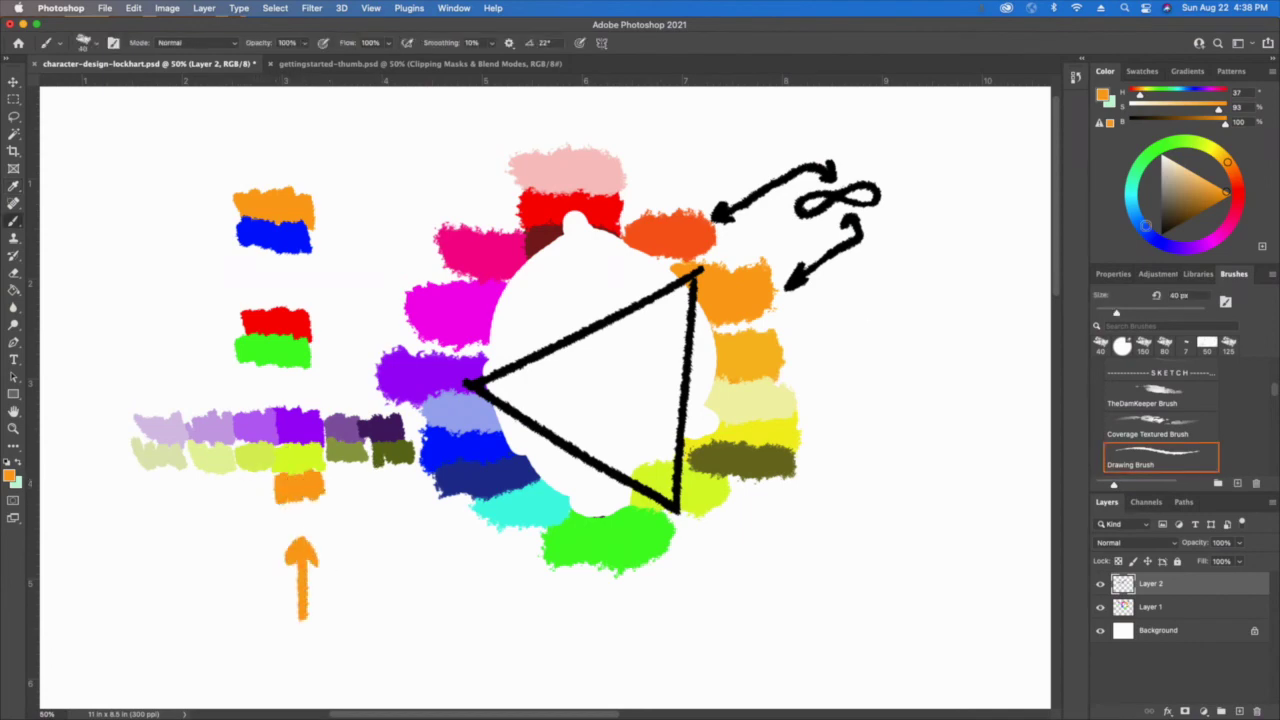
Paint a lighter orange and a pale beige tint to the left of the orange dab
{"action": "left_click", "coordinate": [1203, 181]}
{"action": "mouse_move", "coordinate": [266, 480]}
{"action": "left_mouse_down"}
{"action": "mouse_move", "coordinate": [220, 490]}
{"action": "mouse_move", "coordinate": [202, 470]}
{"action": "left_mouse_up"}
{"action": "left_click", "coordinate": [1186, 172]}
{"action": "left_click", "coordinate": [1168, 163]}
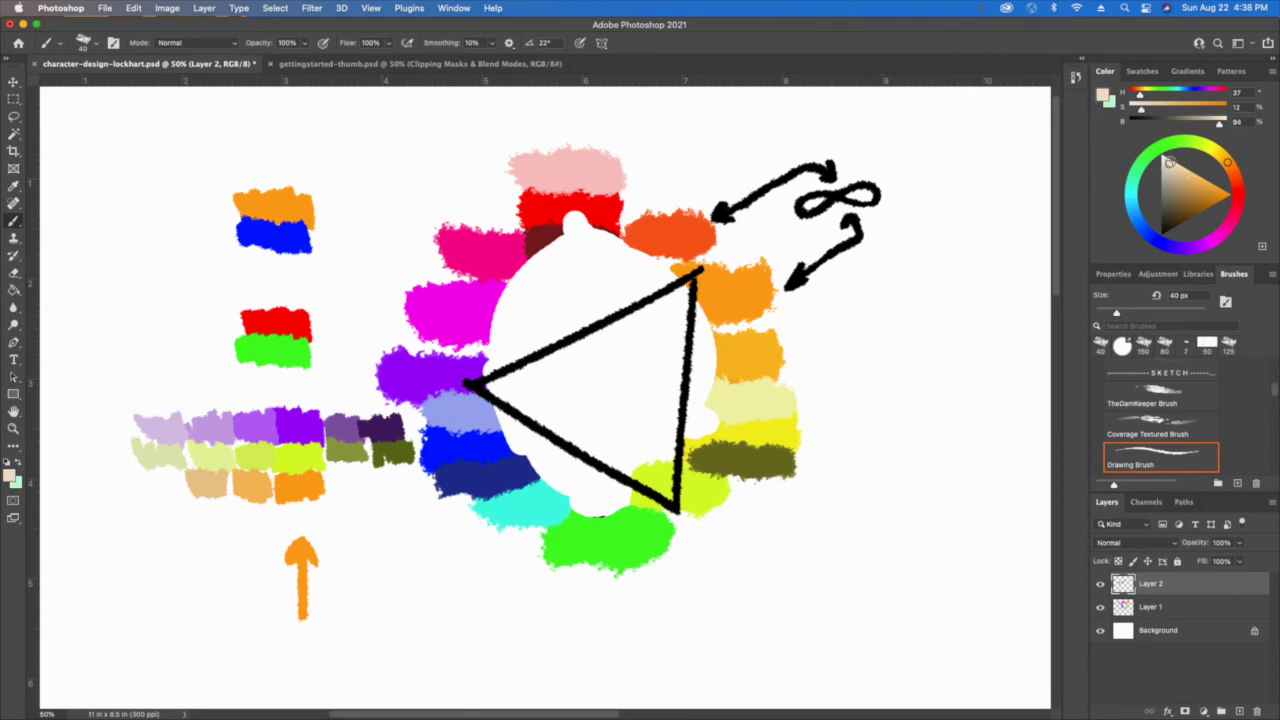
{"action": "mouse_move", "coordinate": [183, 490]}
{"action": "left_mouse_down"}
{"action": "mouse_move", "coordinate": [158, 477]}
{"action": "mouse_move", "coordinate": [140, 489]}
{"action": "left_mouse_up"}
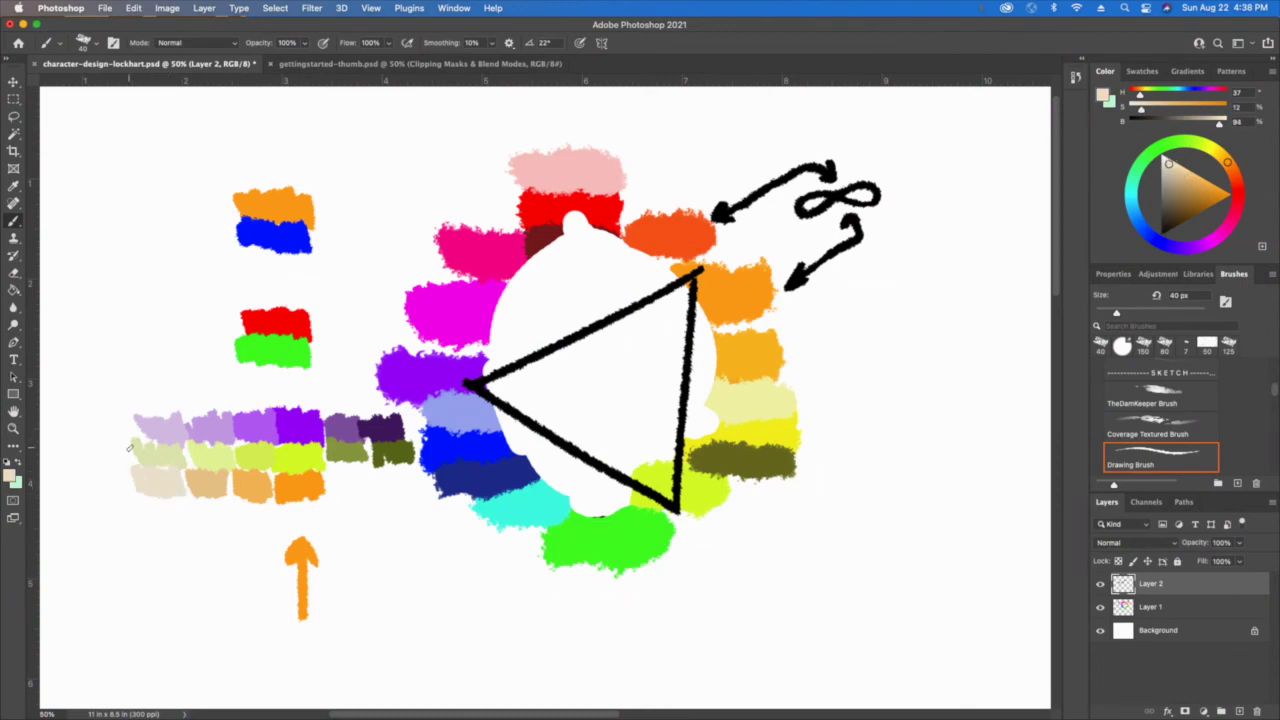
Paint a brown shade right of the orange and pick a darker brown
{"action": "left_click_drag", "start_coordinate": [1178, 204], "coordinate": [1190, 207]}
{"action": "mouse_move", "coordinate": [326, 470]}
{"action": "left_mouse_down"}
{"action": "mouse_move", "coordinate": [352, 494]}
{"action": "mouse_move", "coordinate": [412, 472]}
{"action": "left_mouse_up"}
{"action": "left_click", "coordinate": [1184, 213]}
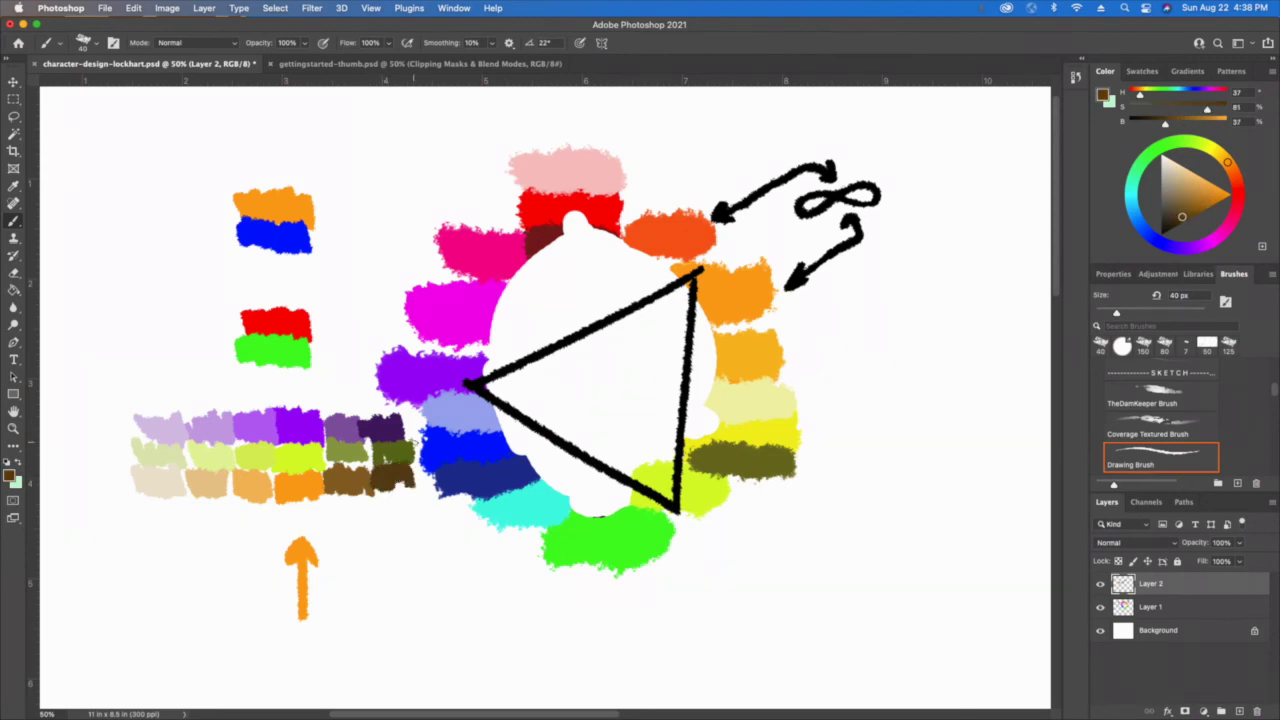
Zoom to 200% and paint a light pink dab above the purple row
{"action": "key", "text": "super+equal"}
{"action": "key", "text": "super+equal"}
{"action": "key", "text": "super+equal"}
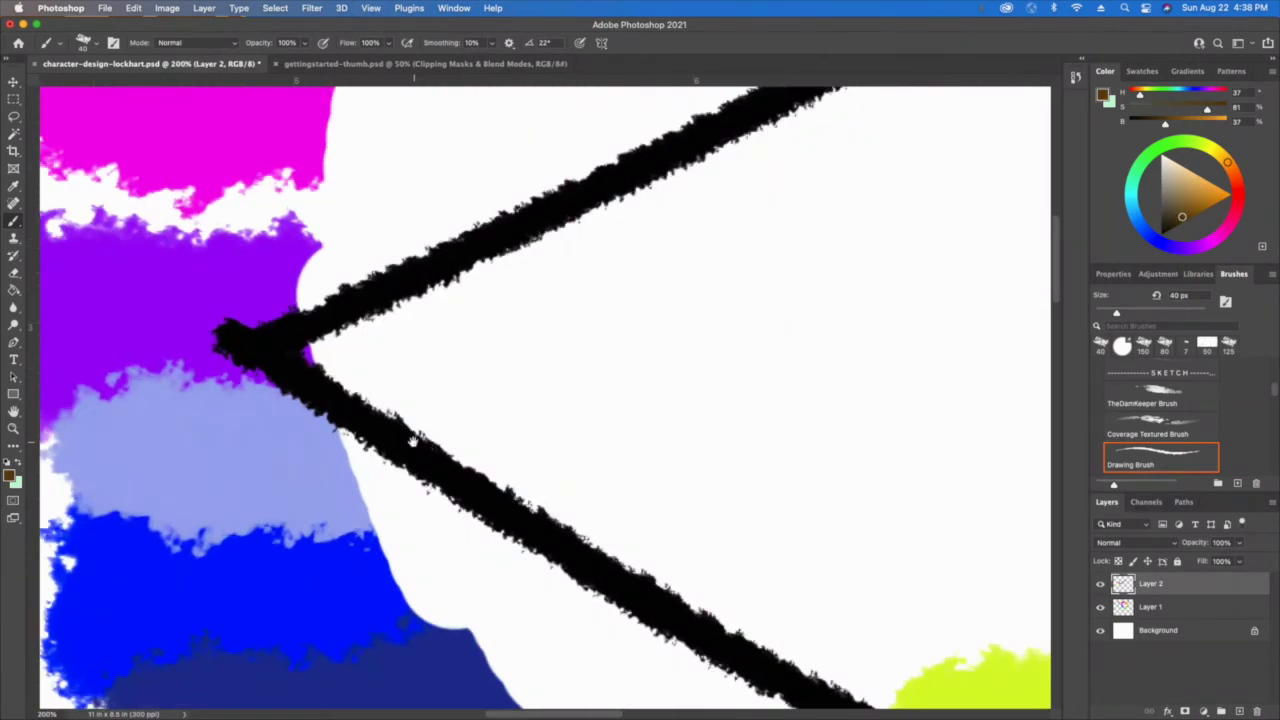
{"action": "scroll", "coordinate": [413, 440], "scroll_direction": "left", "scroll_amount": 10}
{"action": "scroll", "coordinate": [413, 440], "scroll_direction": "down", "scroll_amount": 5}
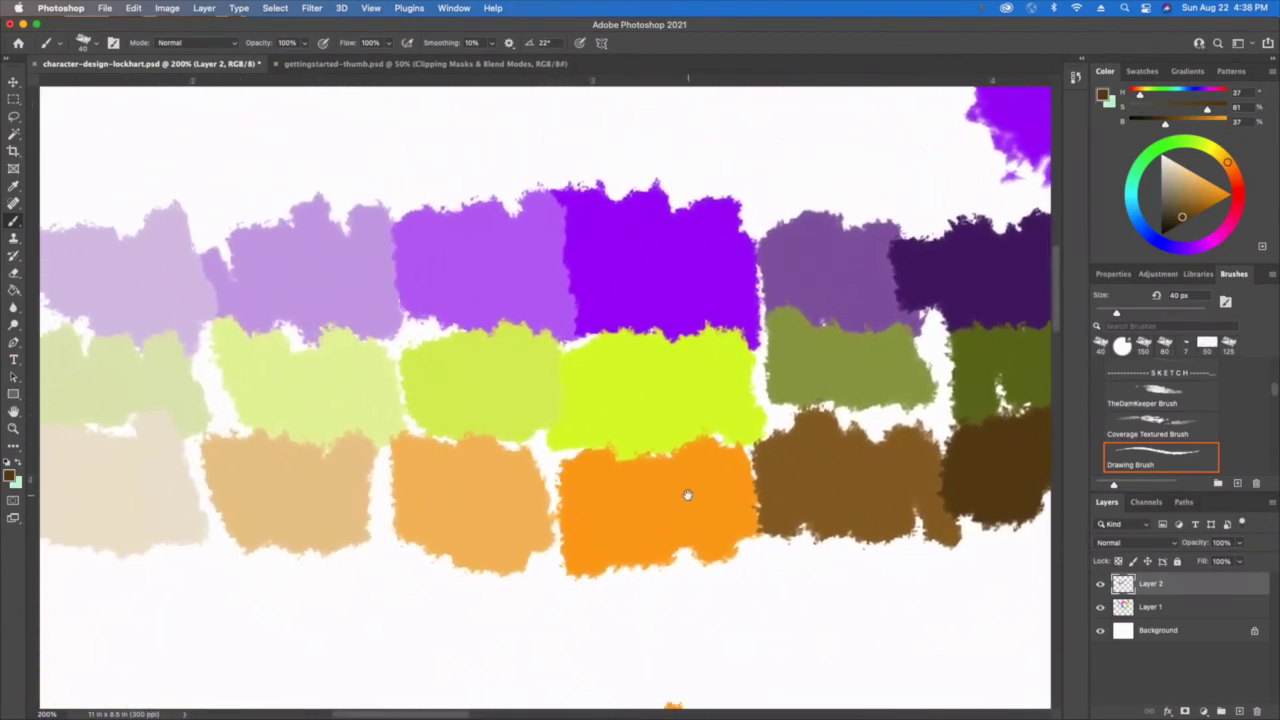
{"action": "scroll", "coordinate": [687, 494], "scroll_direction": "down", "scroll_amount": 1}
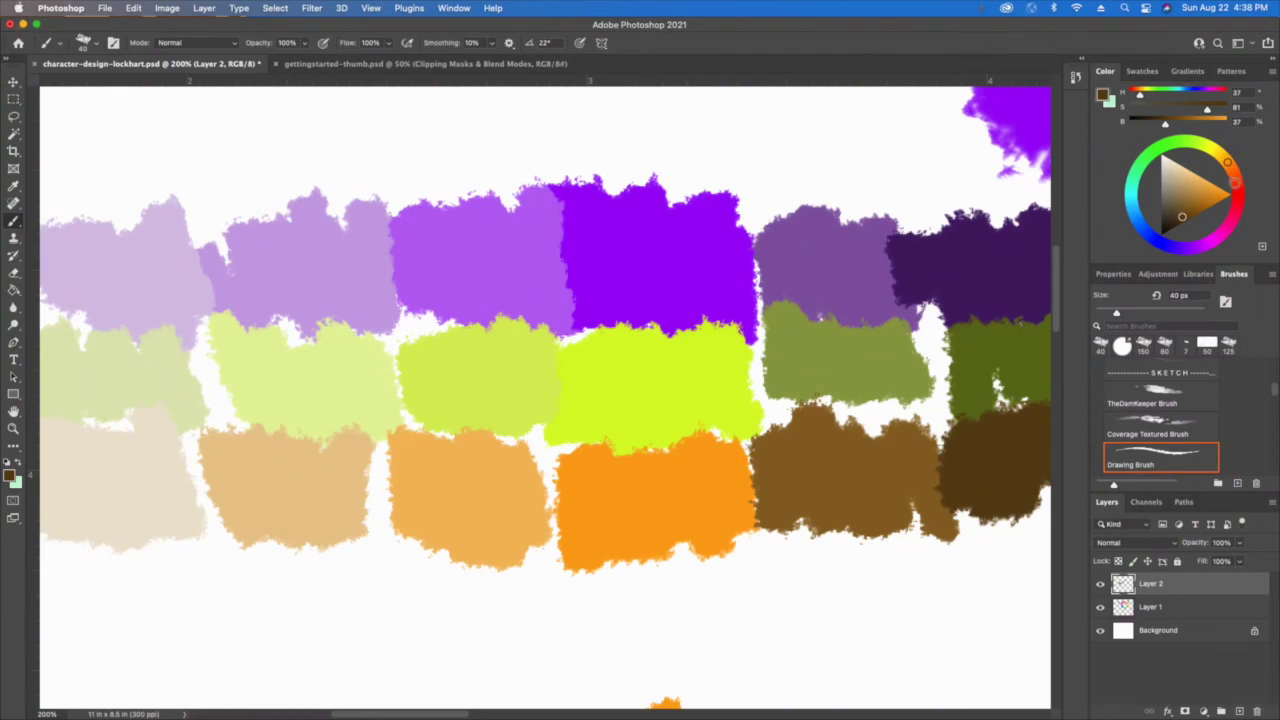
{"action": "left_click", "coordinate": [1238, 198]}
{"action": "left_click", "coordinate": [1187, 172]}
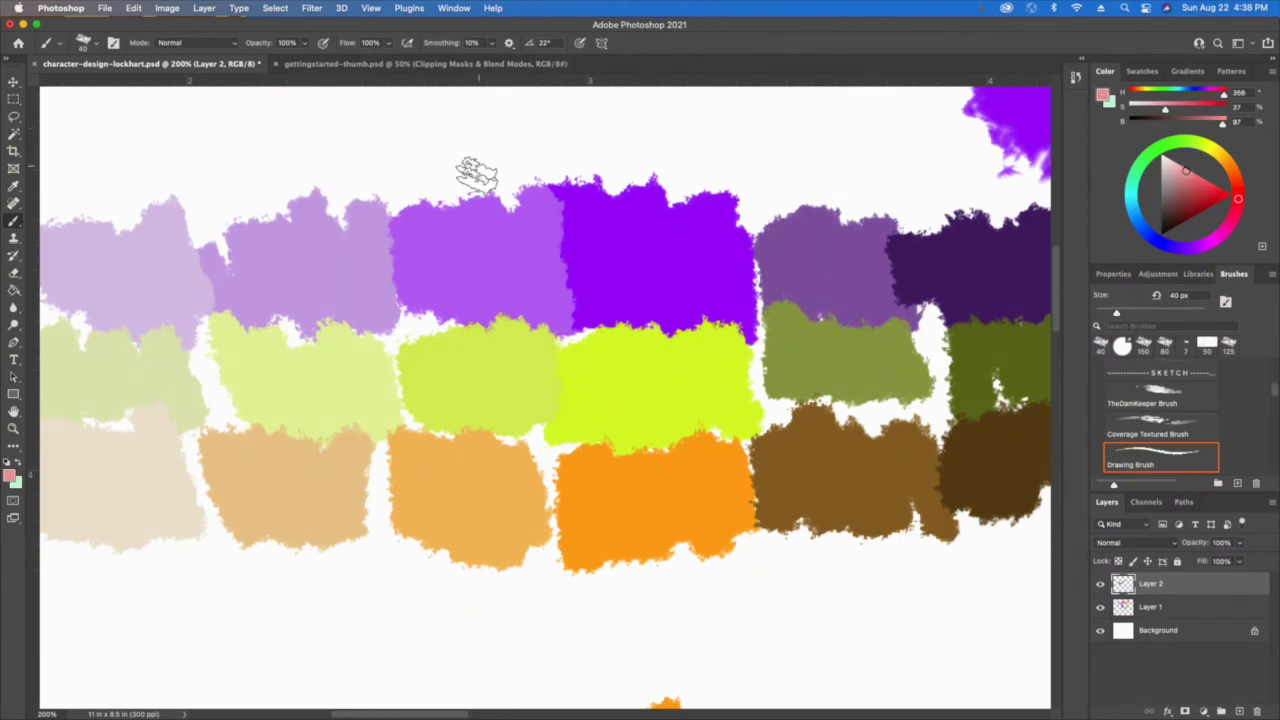
{"action": "left_click", "coordinate": [535, 162]}
{"action": "mouse_move", "coordinate": [530, 168]}
{"action": "left_mouse_down"}
{"action": "mouse_move", "coordinate": [466, 130]}
{"action": "mouse_move", "coordinate": [452, 165]}
{"action": "left_mouse_up"}
Paint a deep red dab beside the pink, pick dark red, and move Layer 2 below Layer 1
{"action": "left_click", "coordinate": [1208, 194]}
{"action": "mouse_move", "coordinate": [572, 163]}
{"action": "left_mouse_down"}
{"action": "mouse_move", "coordinate": [647, 175]}
{"action": "mouse_move", "coordinate": [695, 150]}
{"action": "mouse_move", "coordinate": [722, 175]}
{"action": "left_mouse_up"}
{"action": "left_click", "coordinate": [1188, 220]}
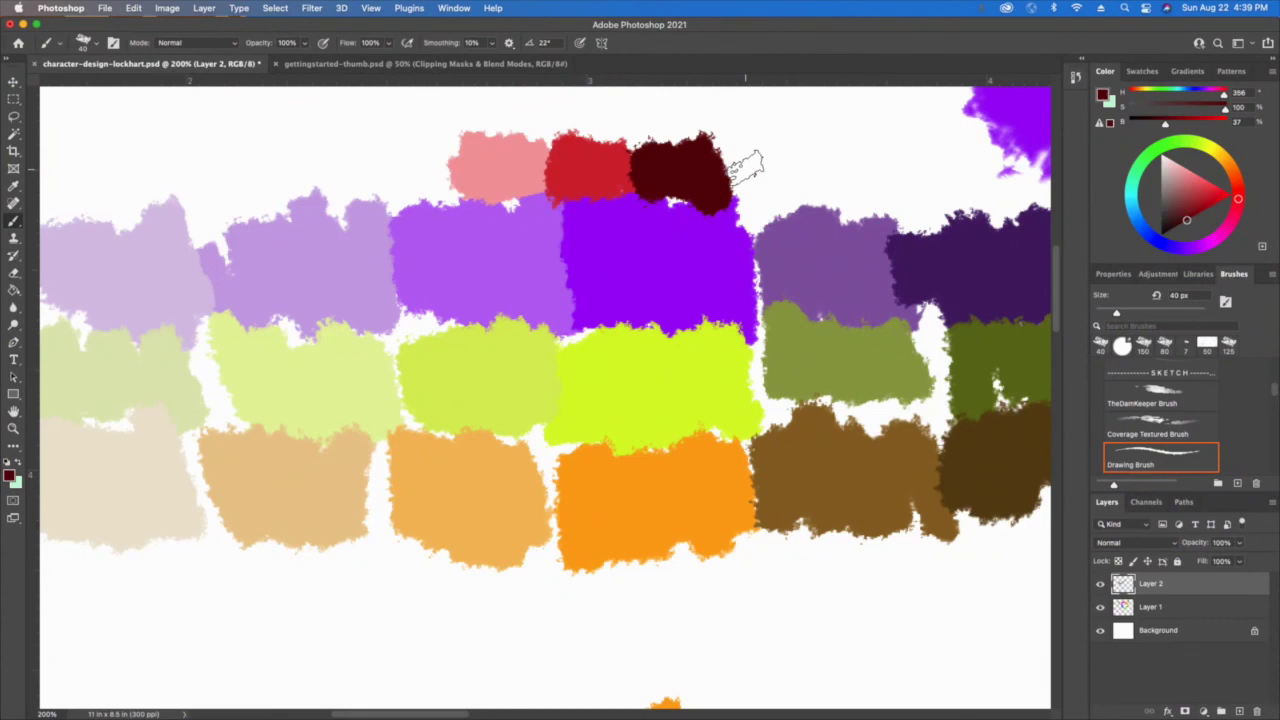
{"action": "key", "text": "super+bracketleft"}
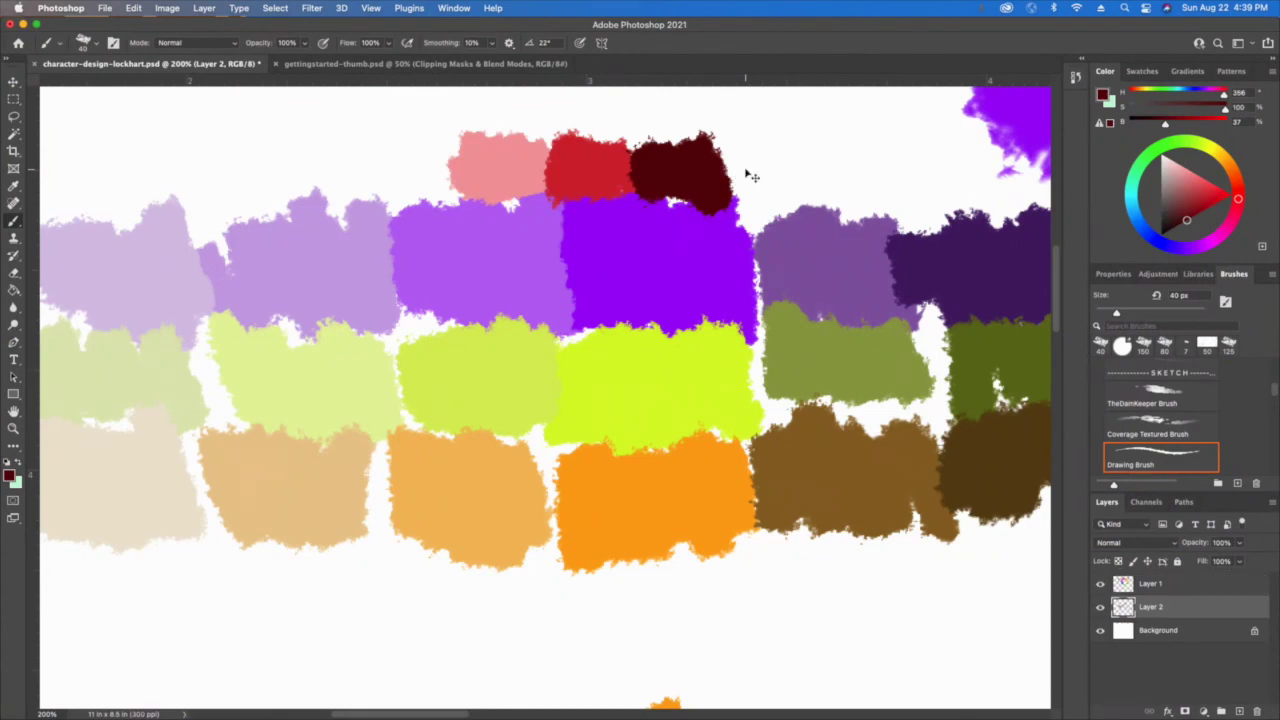
{"action": "key", "text": "super+minus"}
{"action": "key", "text": "super+minus"}
{"action": "key", "text": "super+minus"}
{"action": "key", "text": "super+minus"}
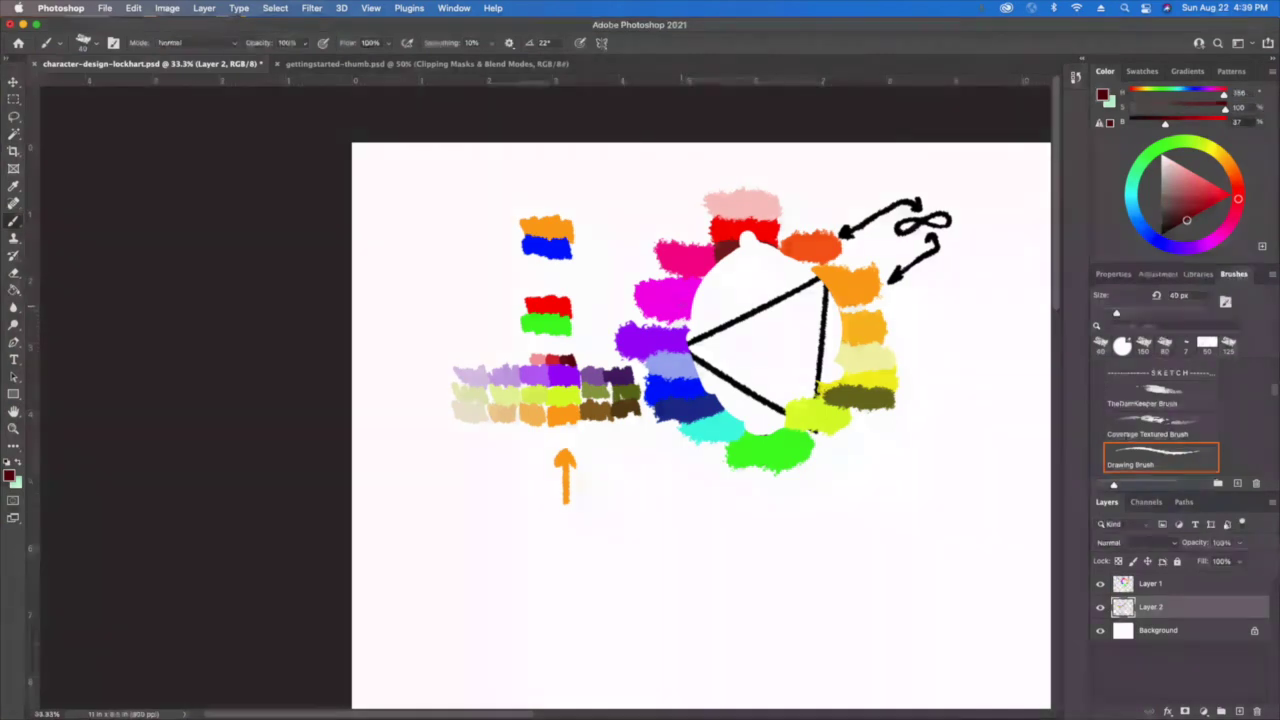
On Layer 1, draw a dark red diagonal across the triangle, a curved arrow, and circles around magenta and orange
{"action": "mouse_move", "coordinate": [692, 306]}
{"action": "left_mouse_down"}
{"action": "mouse_move", "coordinate": [831, 367]}
{"action": "mouse_move", "coordinate": [664, 287]}
{"action": "mouse_move", "coordinate": [851, 370]}
{"action": "mouse_move", "coordinate": [836, 310]}
{"action": "left_mouse_up"}
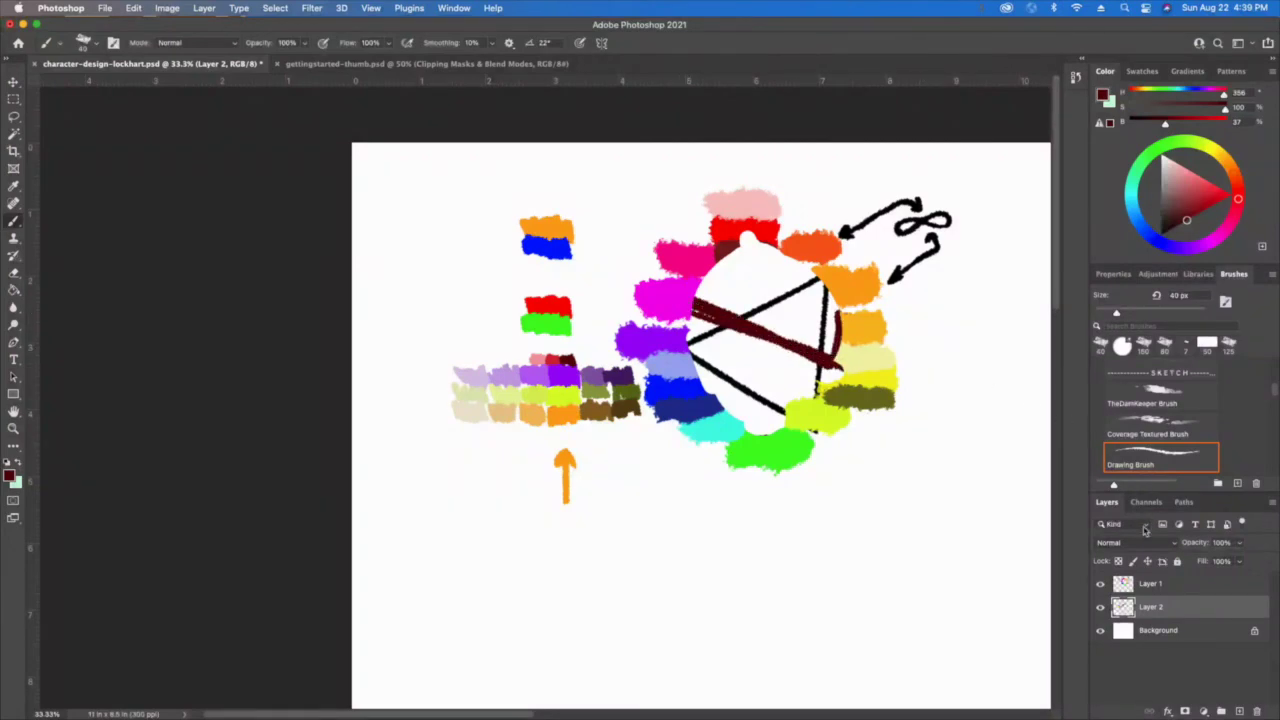
{"action": "left_click", "coordinate": [1146, 580]}
{"action": "mouse_move", "coordinate": [692, 308]}
{"action": "left_mouse_down"}
{"action": "mouse_move", "coordinate": [850, 371]}
{"action": "mouse_move", "coordinate": [846, 290]}
{"action": "mouse_move", "coordinate": [862, 304]}
{"action": "left_mouse_up"}
{"action": "mouse_move", "coordinate": [858, 376]}
{"action": "left_mouse_down"}
{"action": "mouse_move", "coordinate": [690, 412]}
{"action": "mouse_move", "coordinate": [690, 400]}
{"action": "mouse_move", "coordinate": [640, 430]}
{"action": "mouse_move", "coordinate": [712, 385]}
{"action": "left_mouse_up"}
{"action": "left_click_drag", "start_coordinate": [706, 310], "coordinate": [628, 292]}
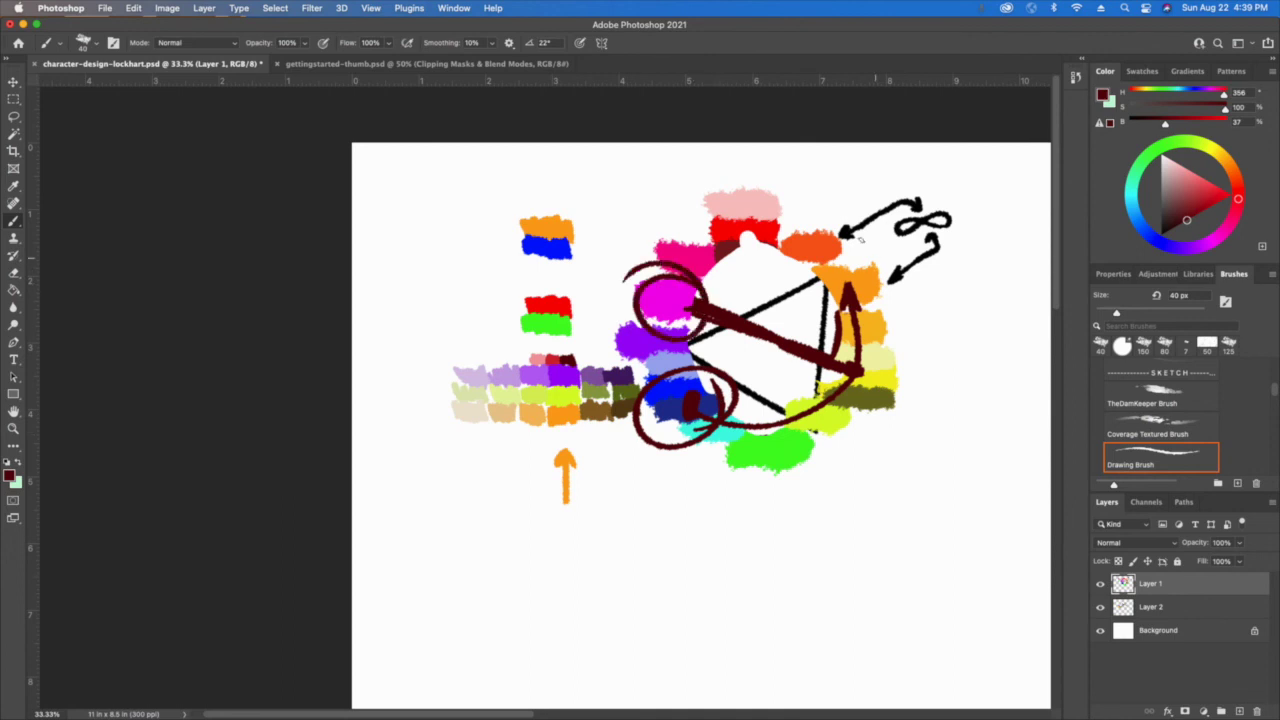
{"action": "left_click_drag", "start_coordinate": [860, 239], "coordinate": [872, 248]}
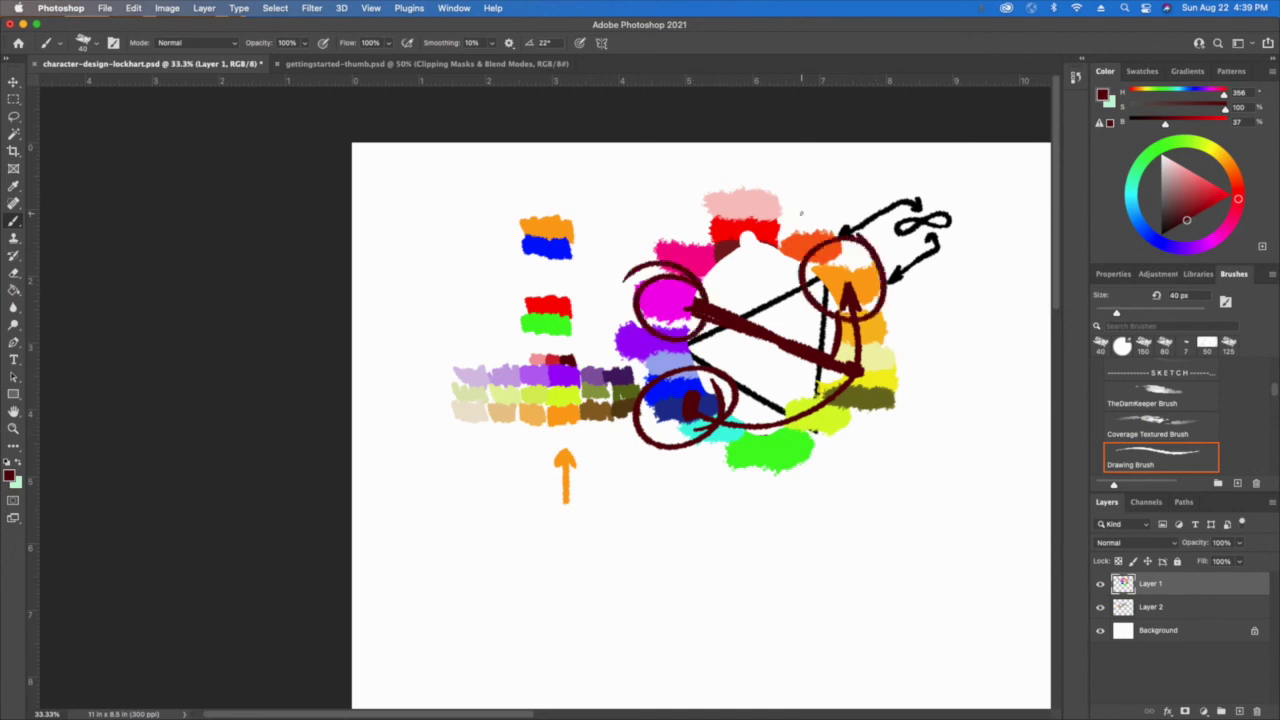